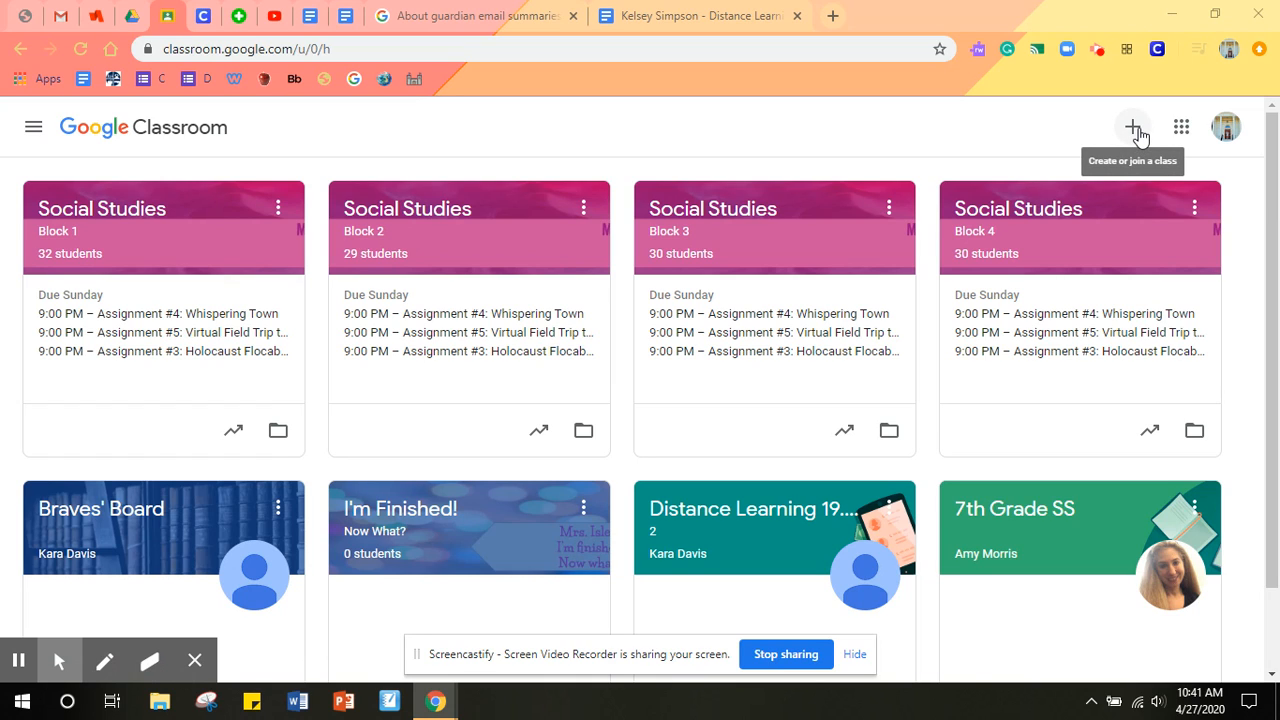
Fill in the form for a new class named Social Studies with section Block 1, and cancel creating it.
left_click(1136, 128)
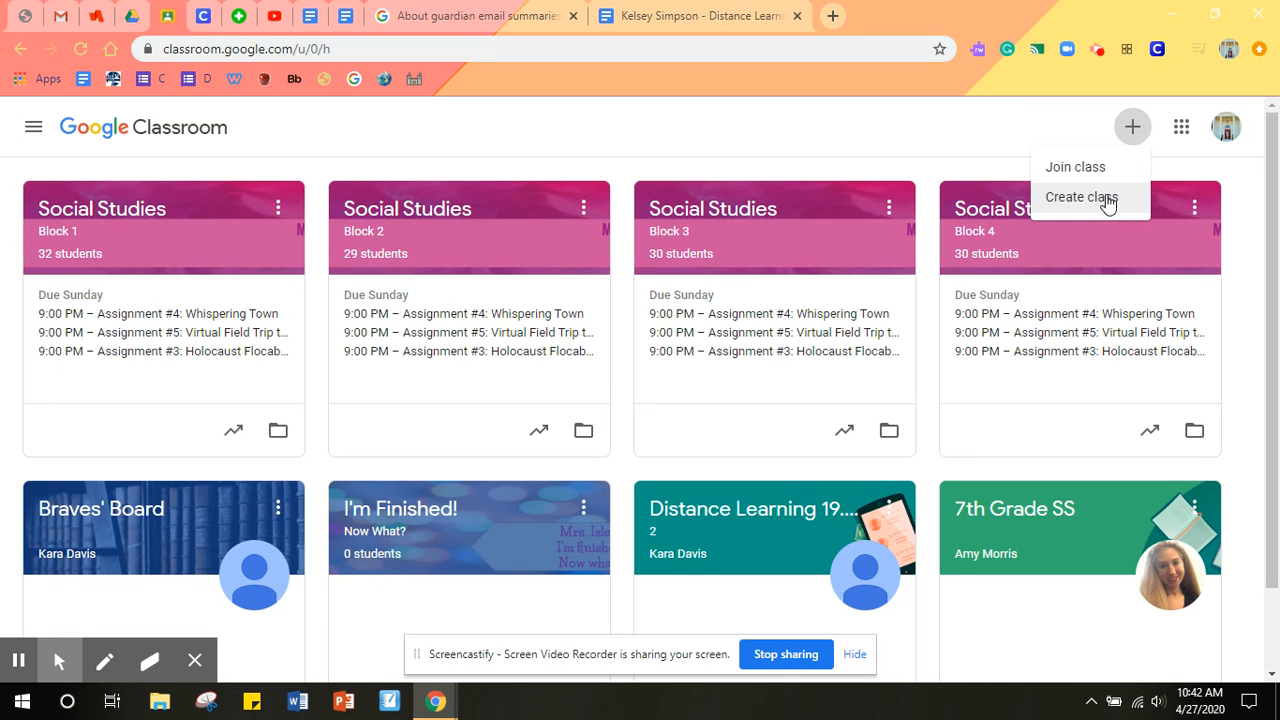
left_click(1108, 198)
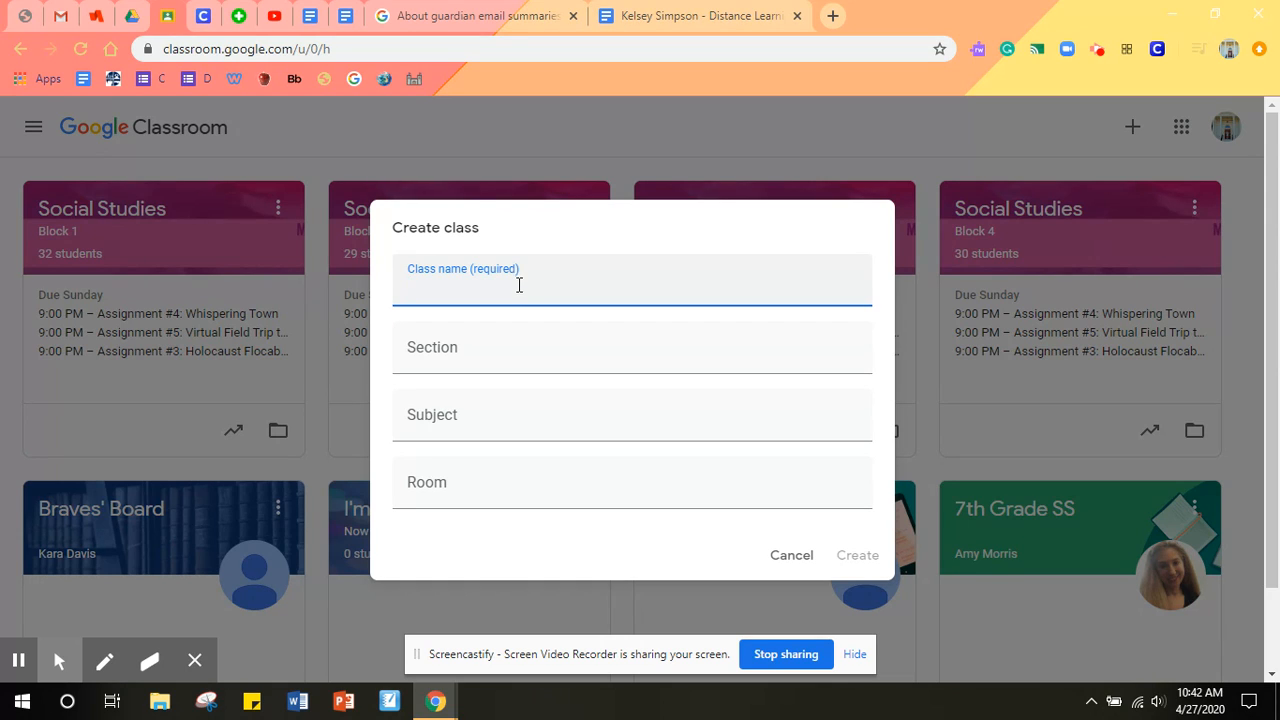
type("Social Studie")
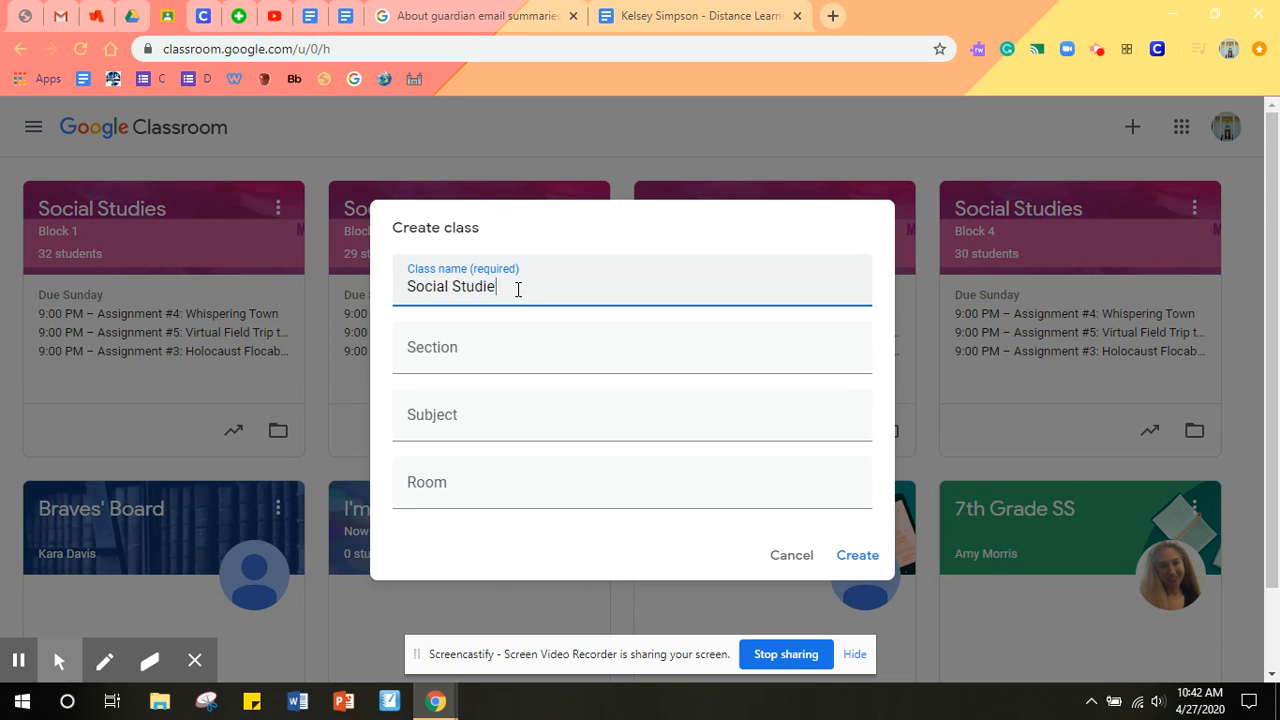
type("s")
key("Tab")
type("Blo")
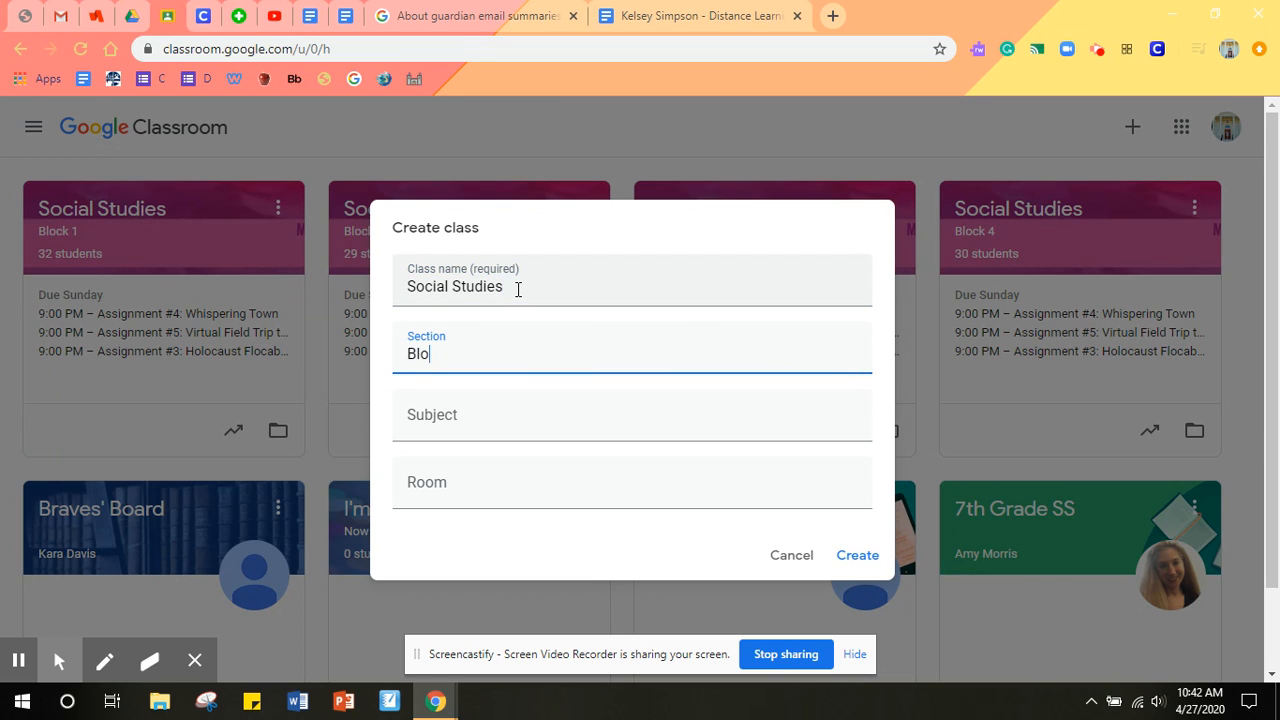
type("ck 1")
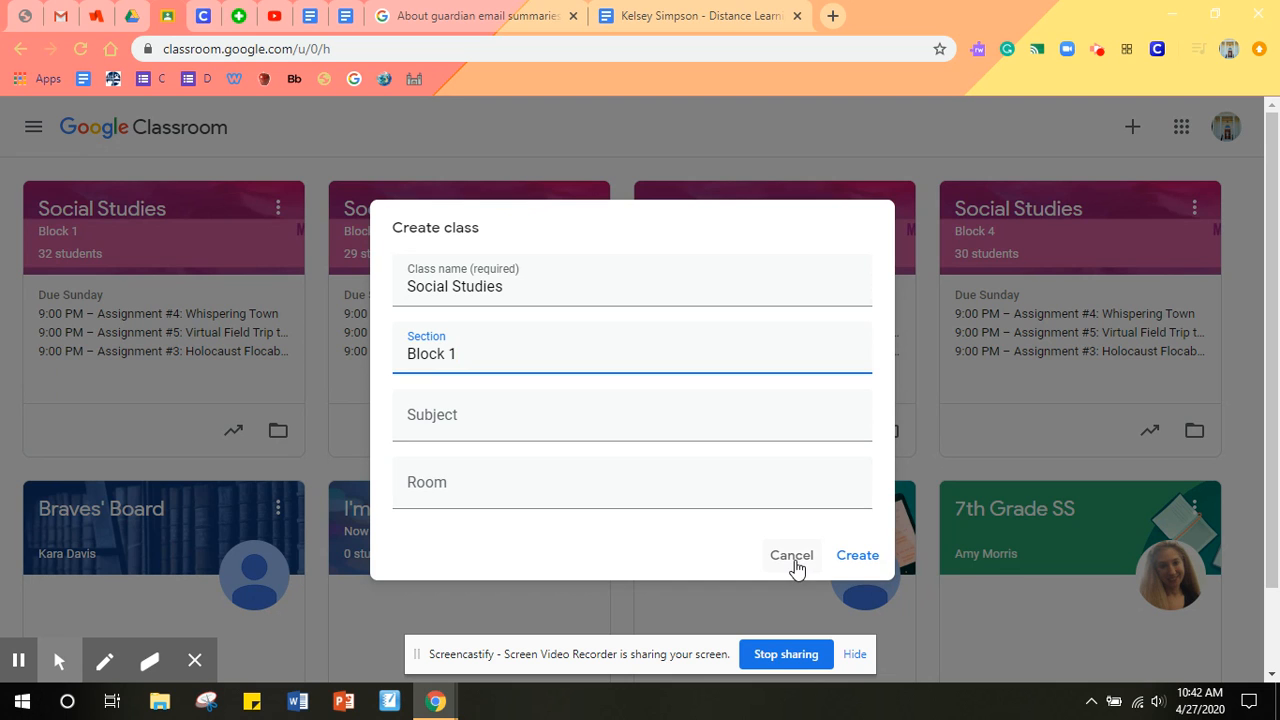
left_click(798, 565)
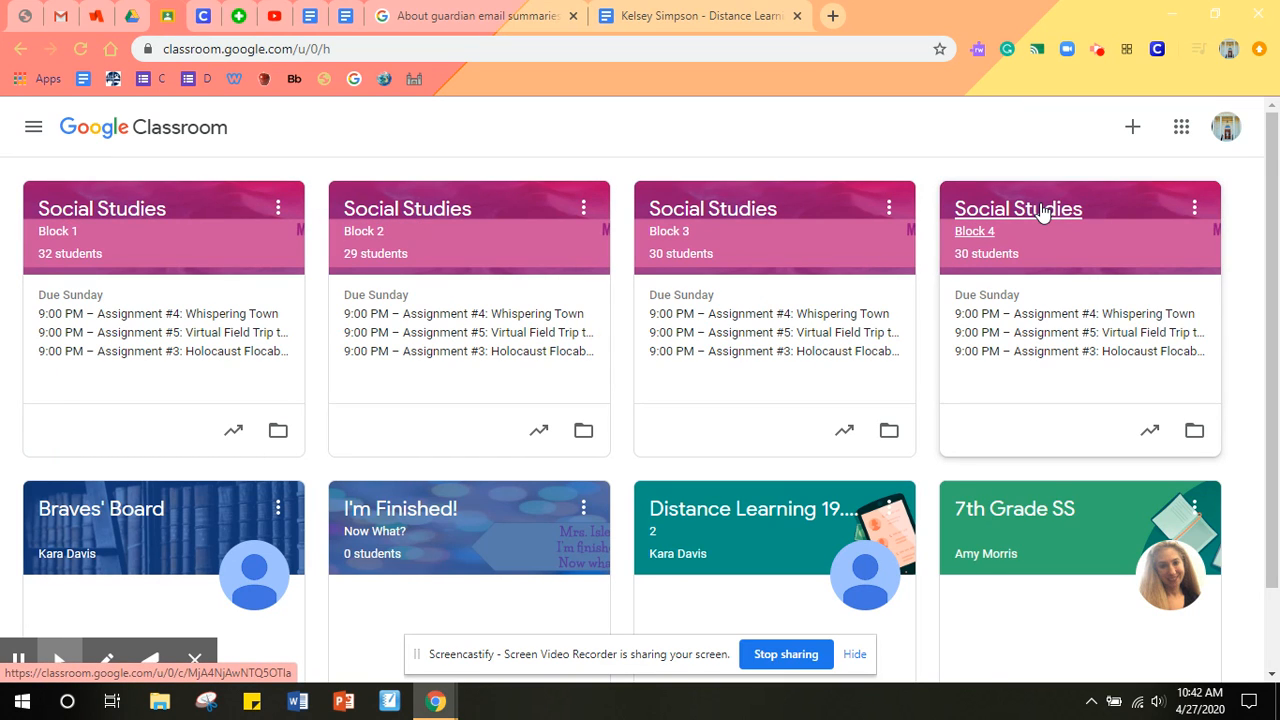
Open the I'm Finished! class and view the student invitation form on its roster, closing it without inviting anyone.
scroll(1043, 212, "down", 1)
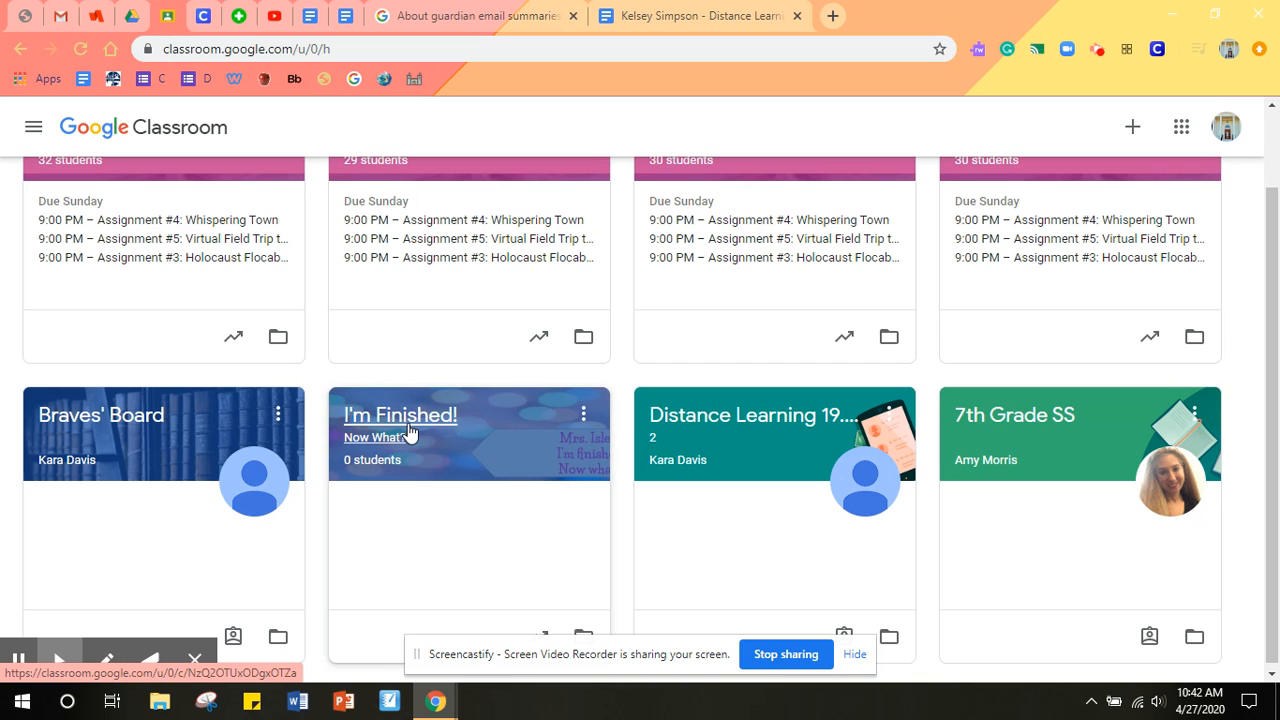
left_click(416, 430)
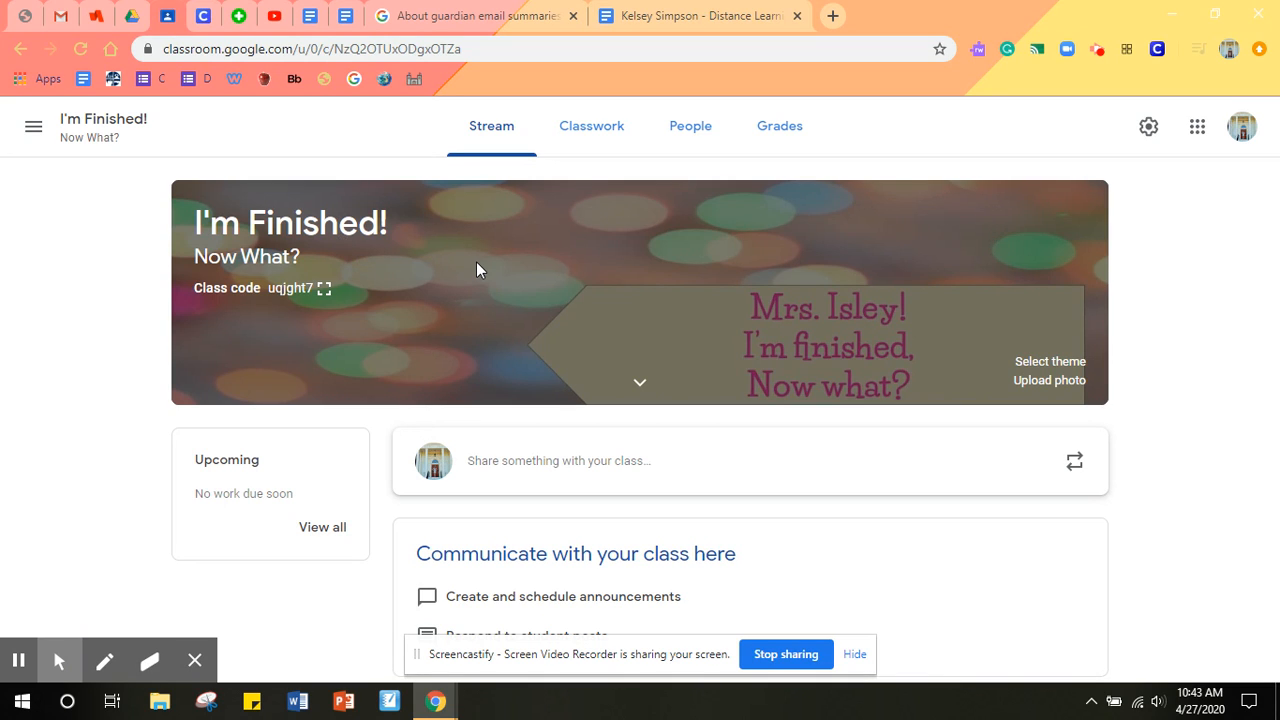
left_click(668, 130)
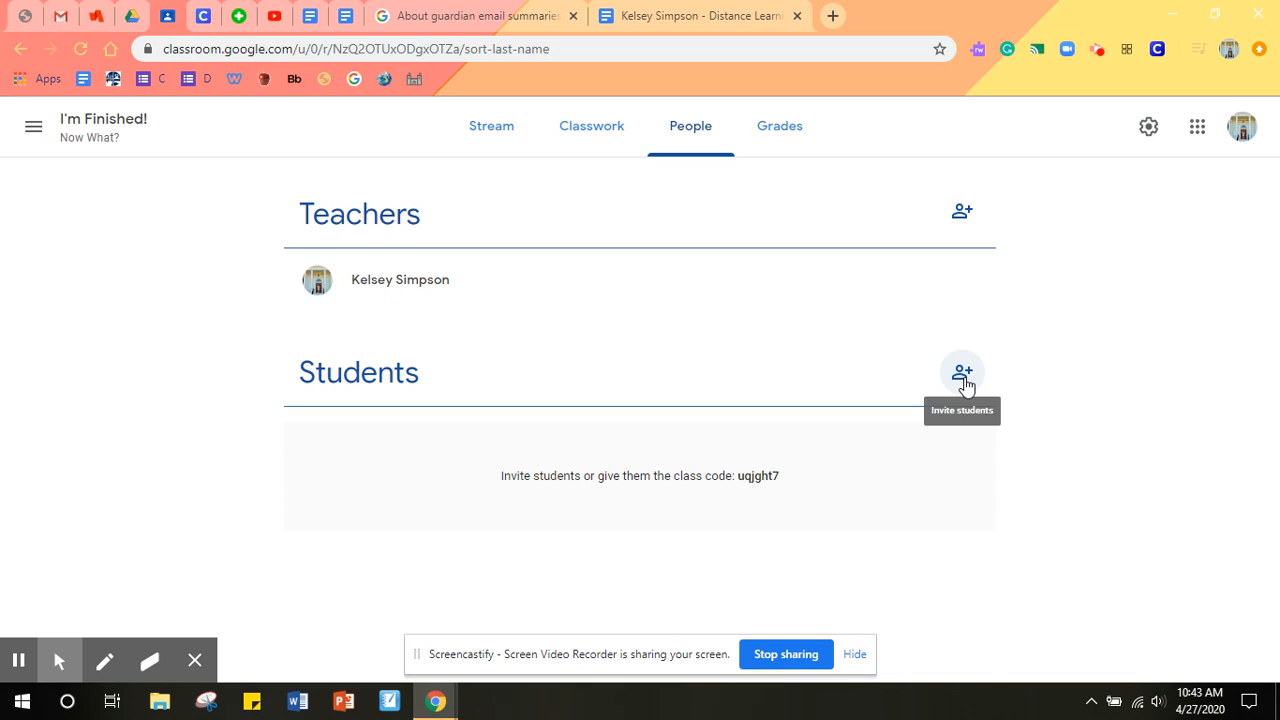
left_click(963, 376)
left_click(590, 254)
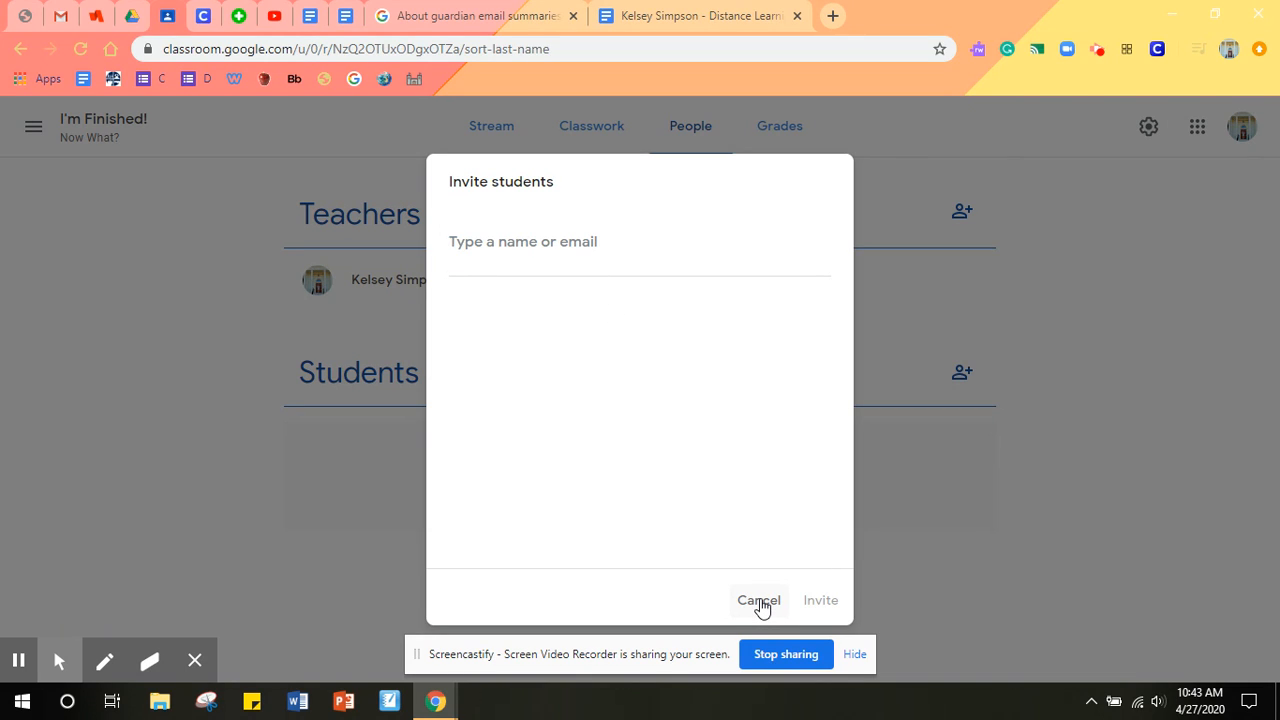
left_click(760, 602)
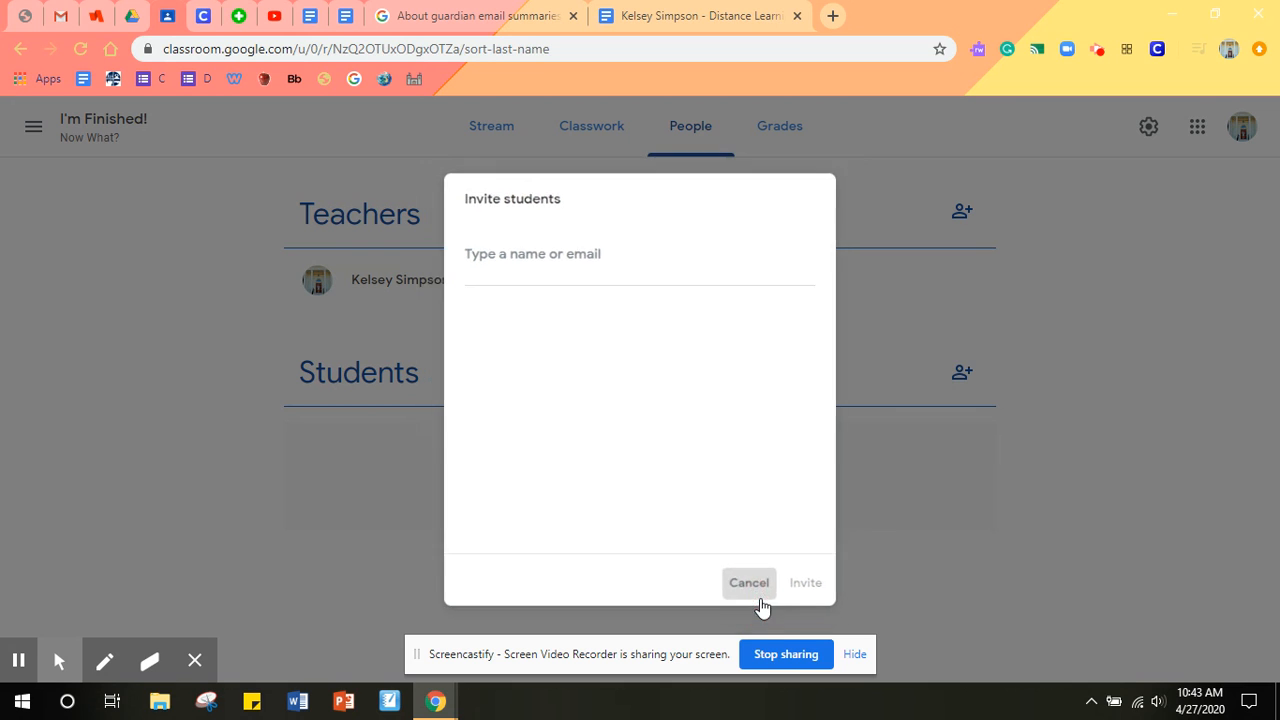
Return to the class stream, view the enlarged class code and close it.
left_click(503, 146)
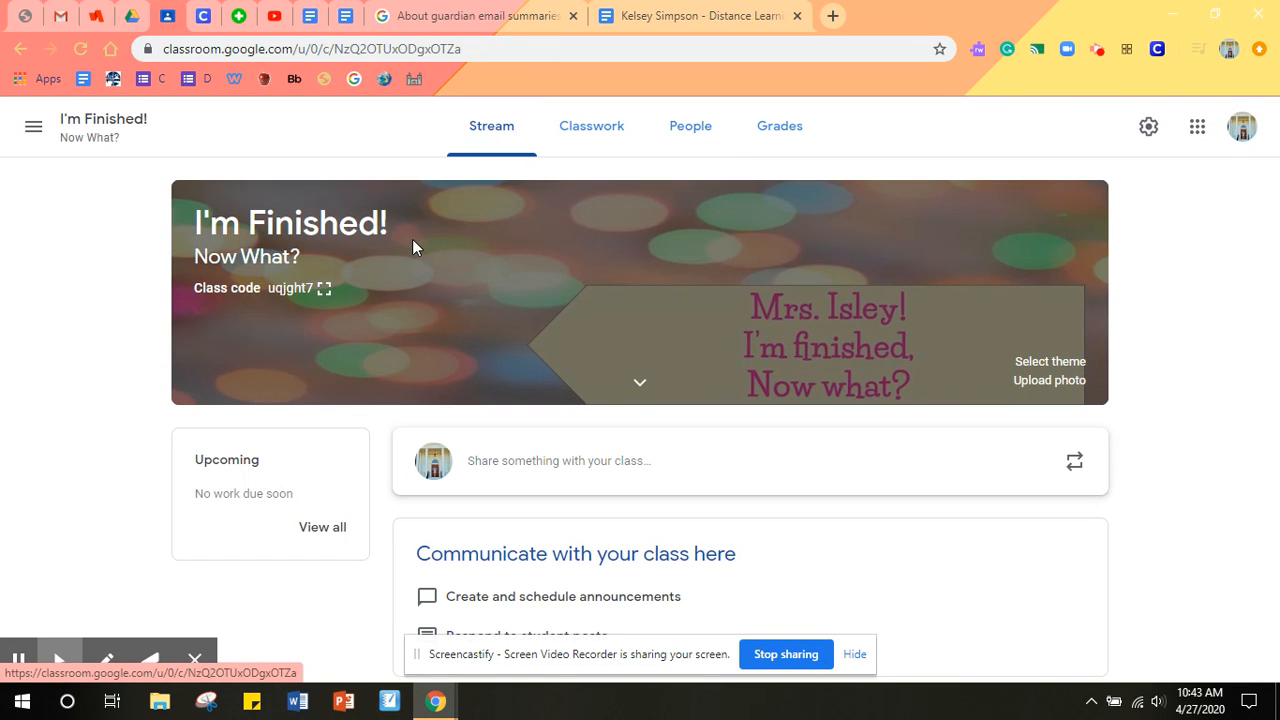
left_click(323, 288)
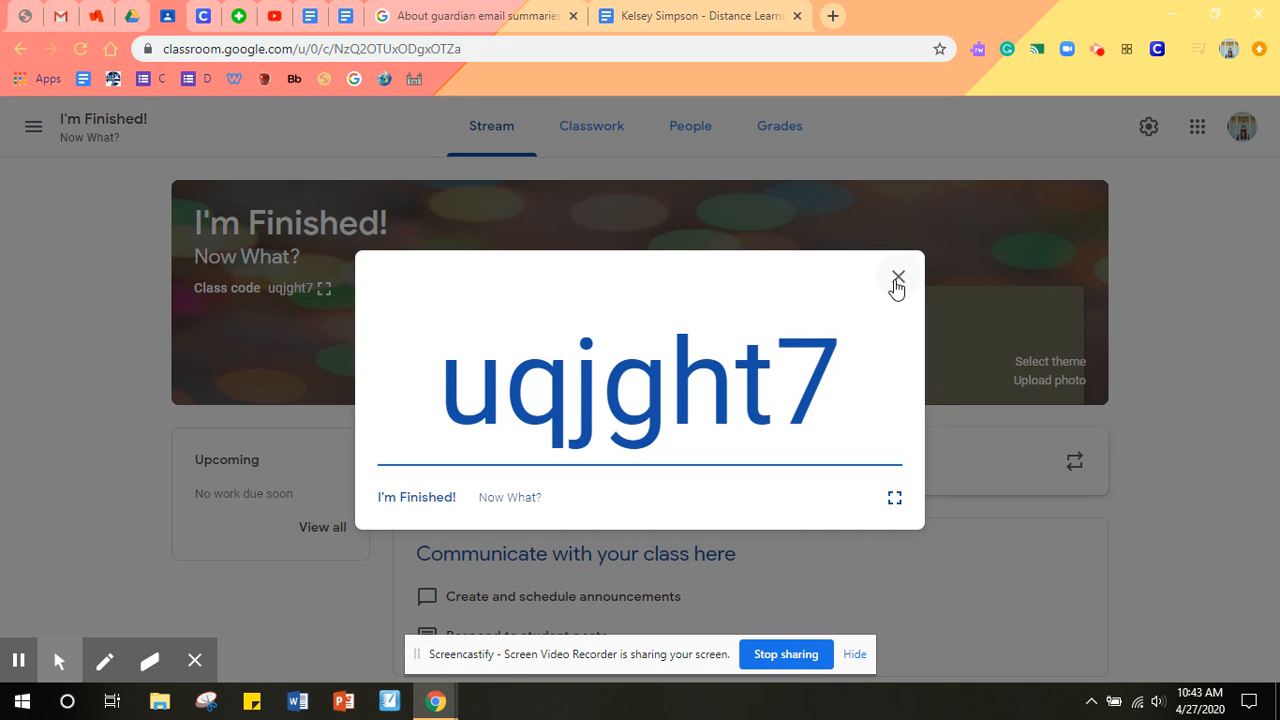
left_click(893, 285)
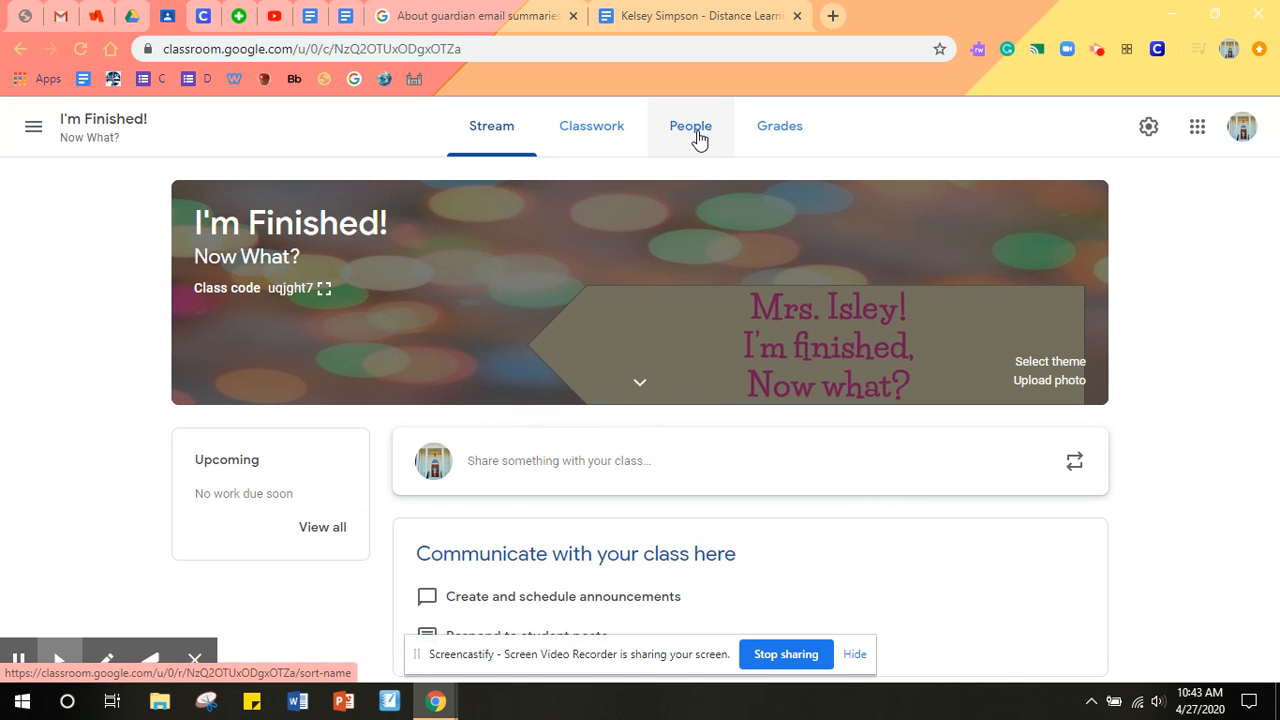
View the roster's student invitation form once more, cancel it and go back to the class stream.
left_click(698, 140)
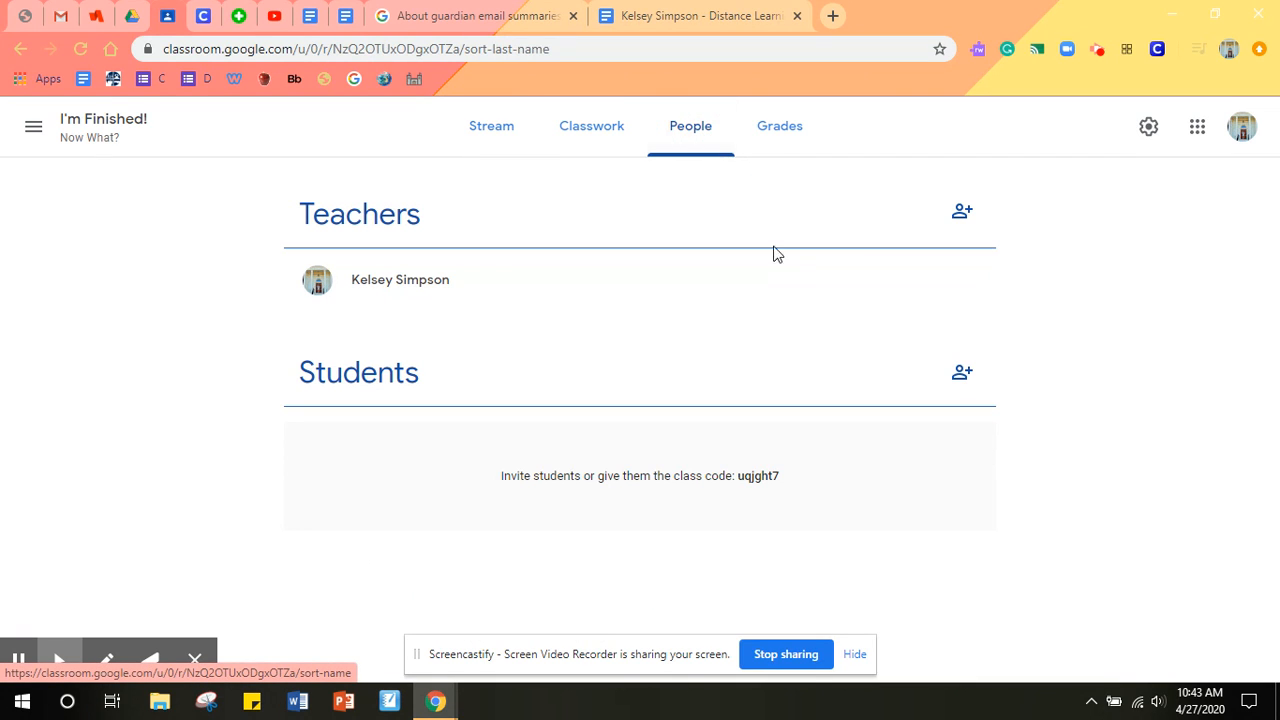
left_click(963, 372)
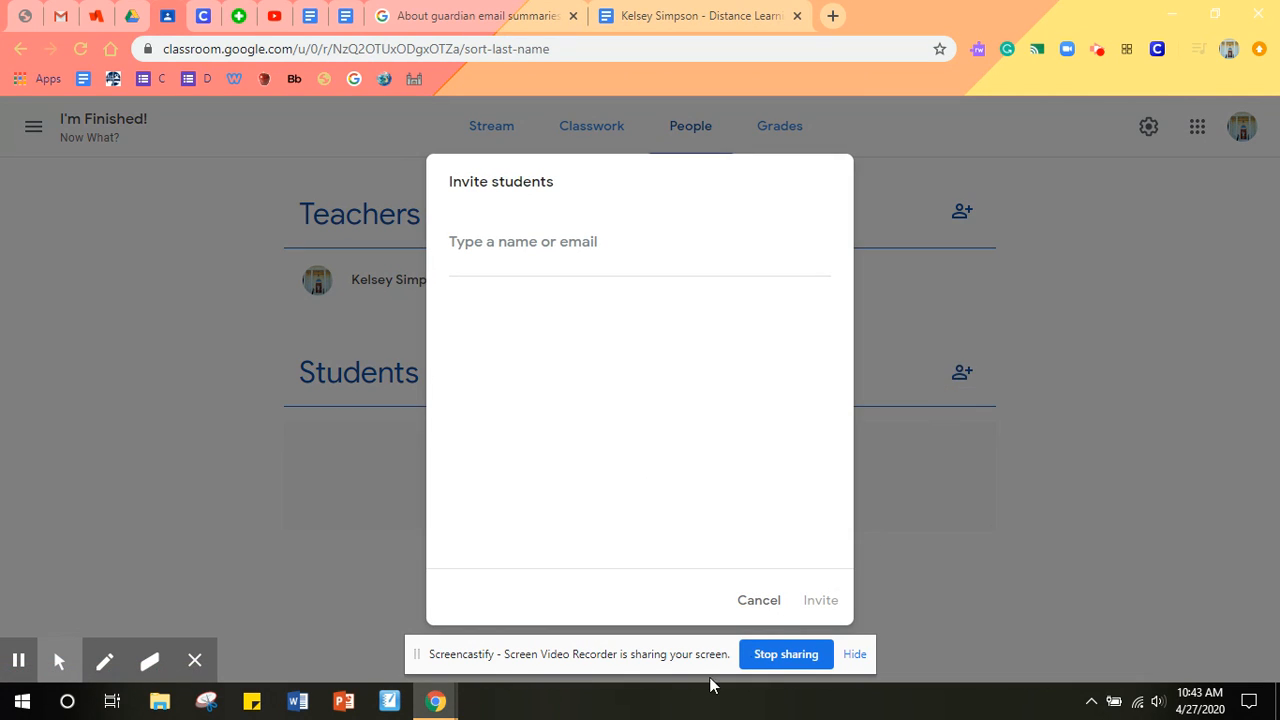
left_click(764, 600)
left_click(491, 130)
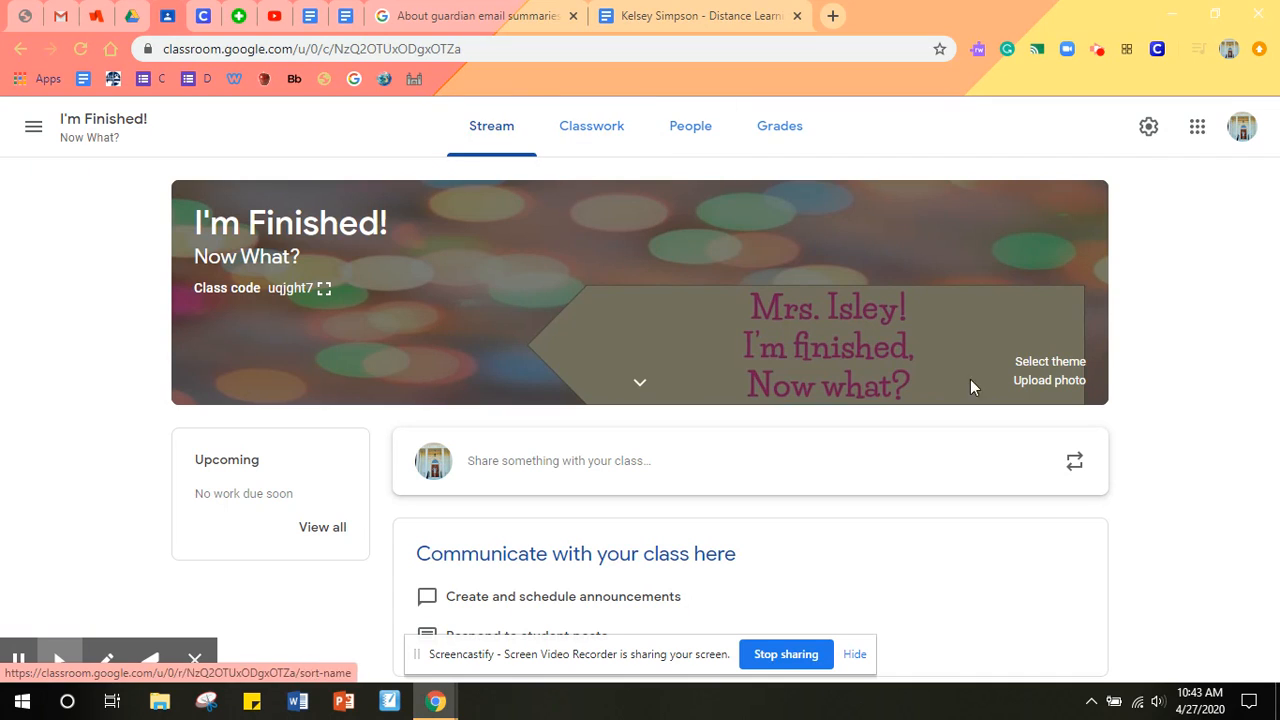
left_click(481, 124)
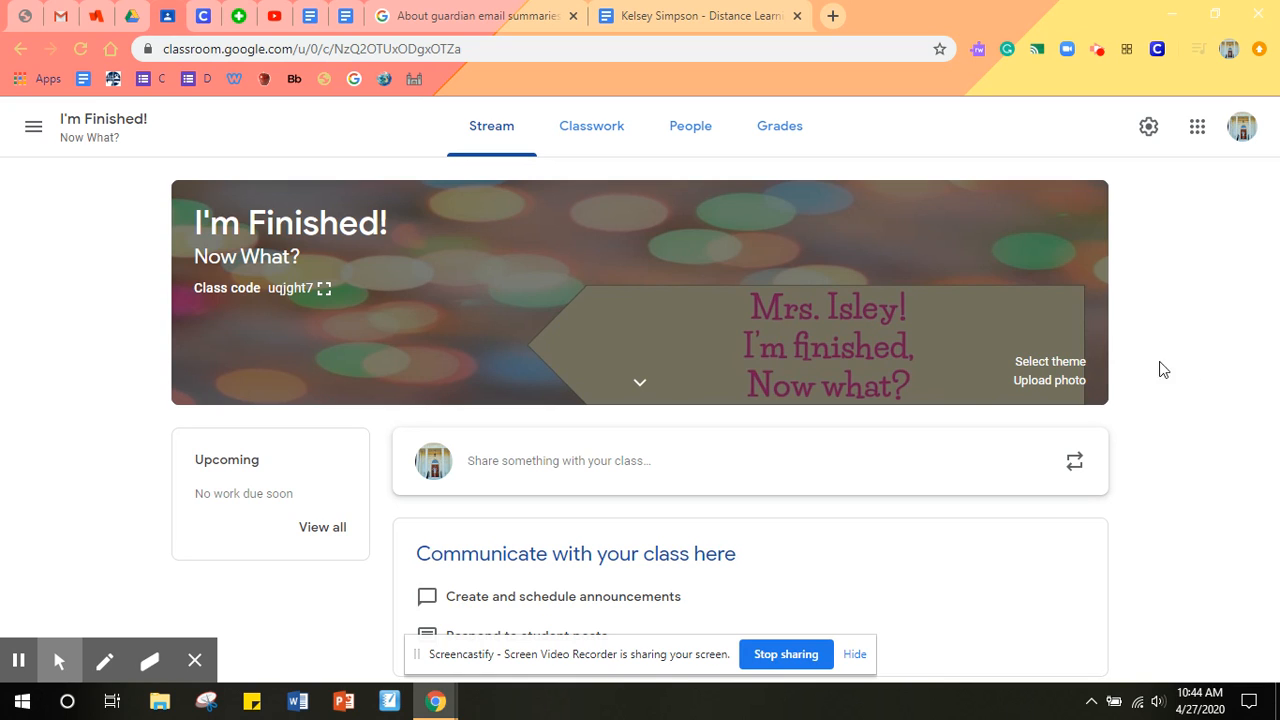
Start a new announcement in the stream and review its class, student and attachment choices without changing them.
left_click(778, 457)
scroll(1157, 374, "down", 2)
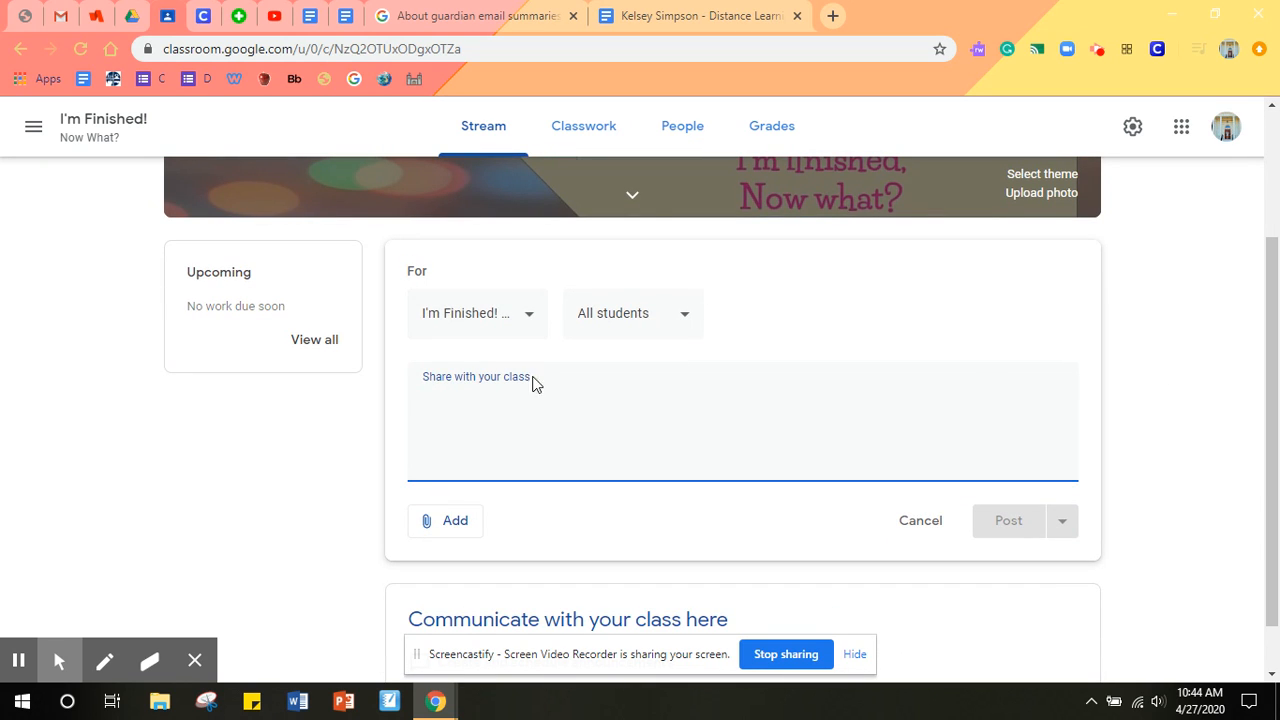
left_click(485, 331)
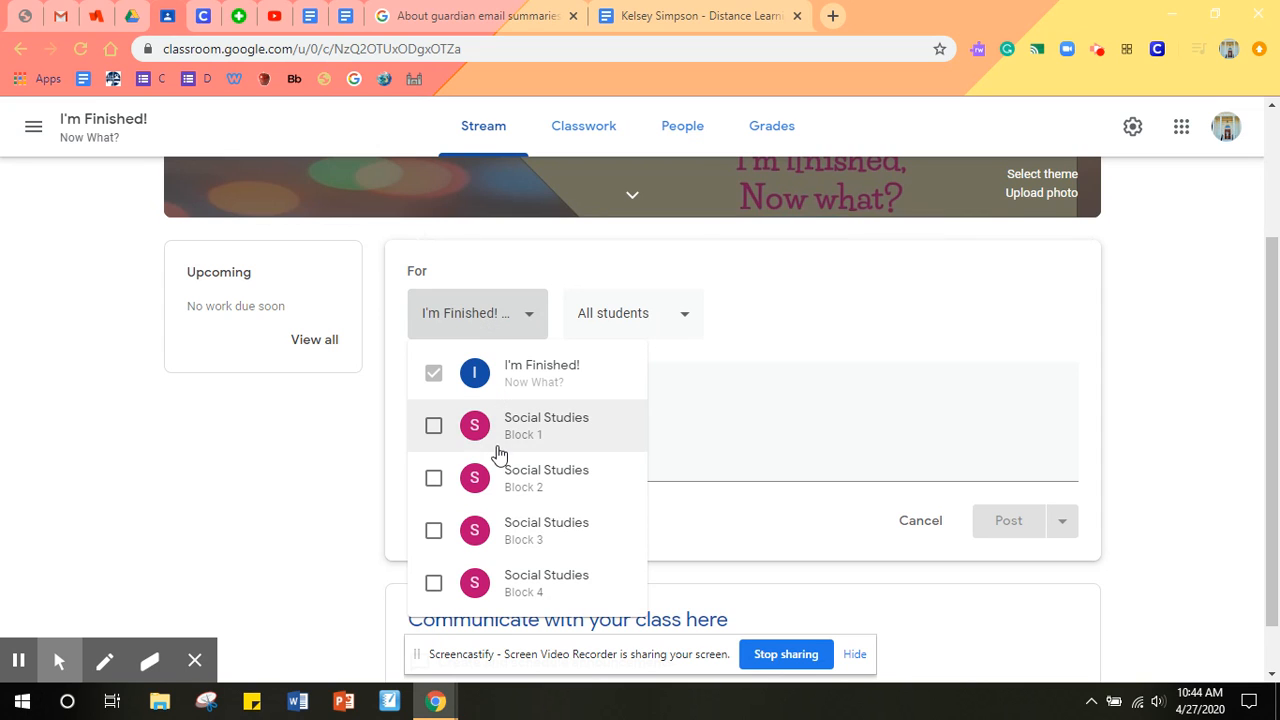
left_click(509, 336)
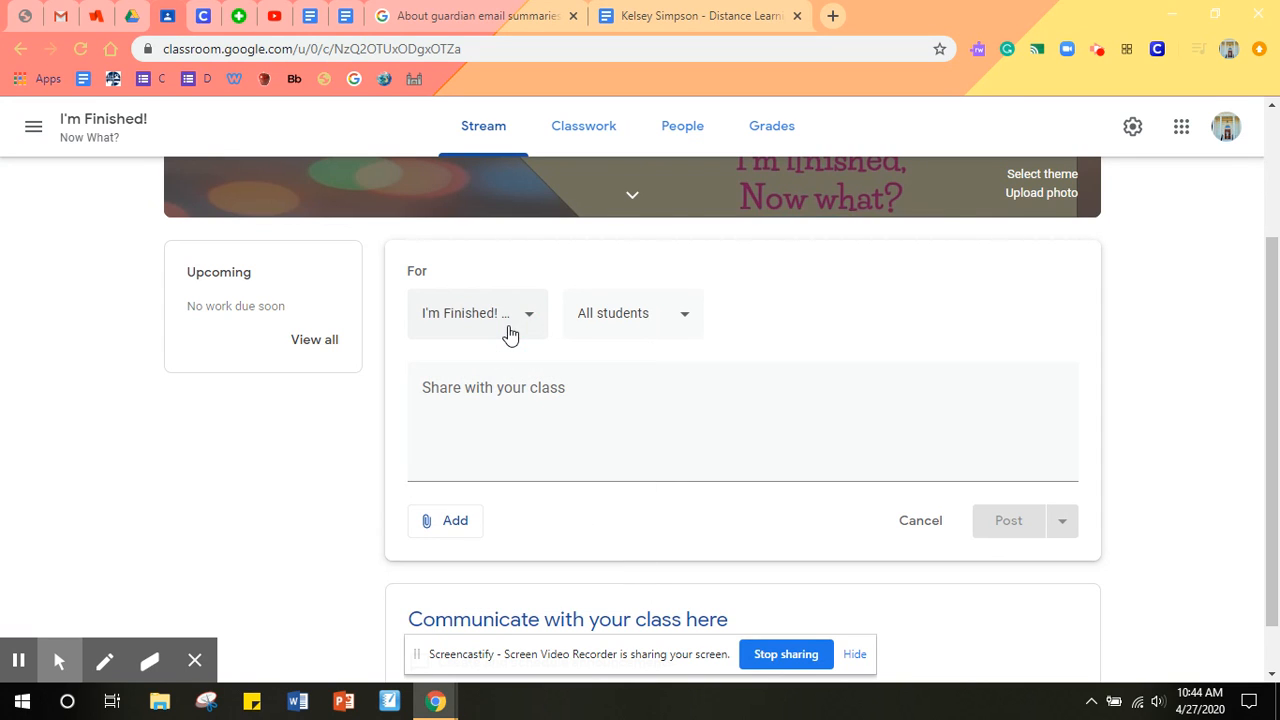
left_click(648, 330)
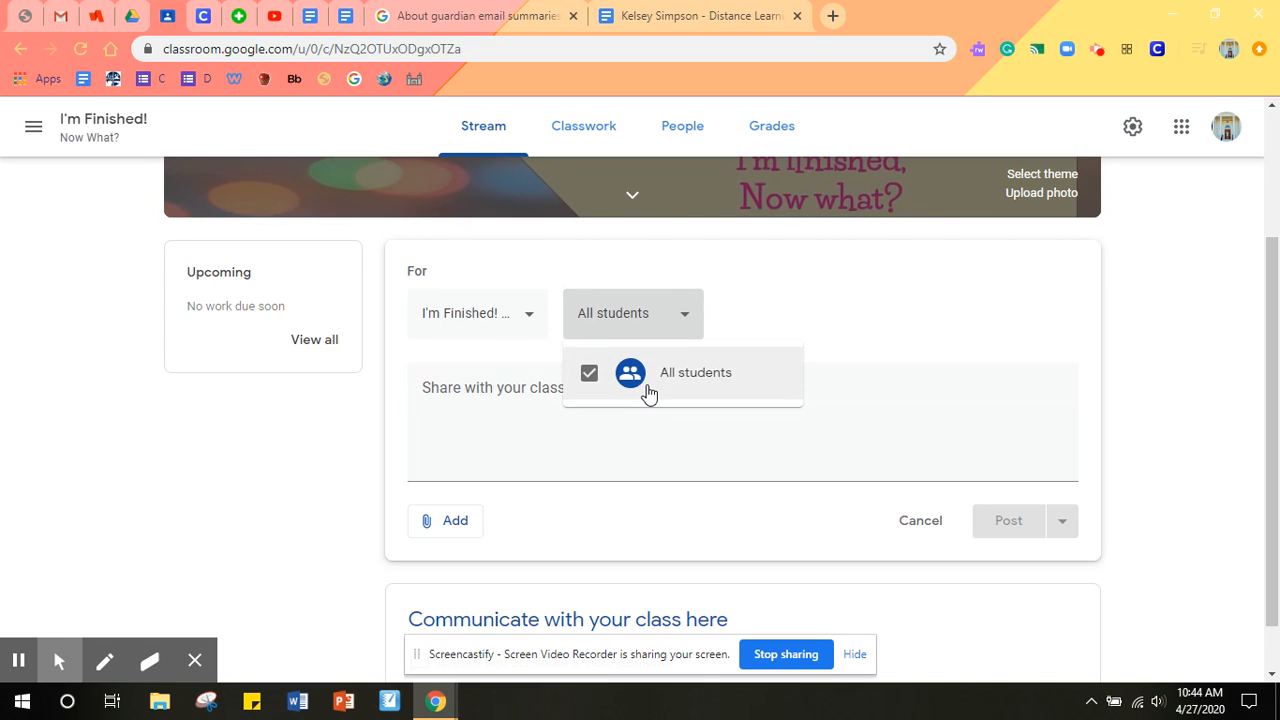
left_click(667, 320)
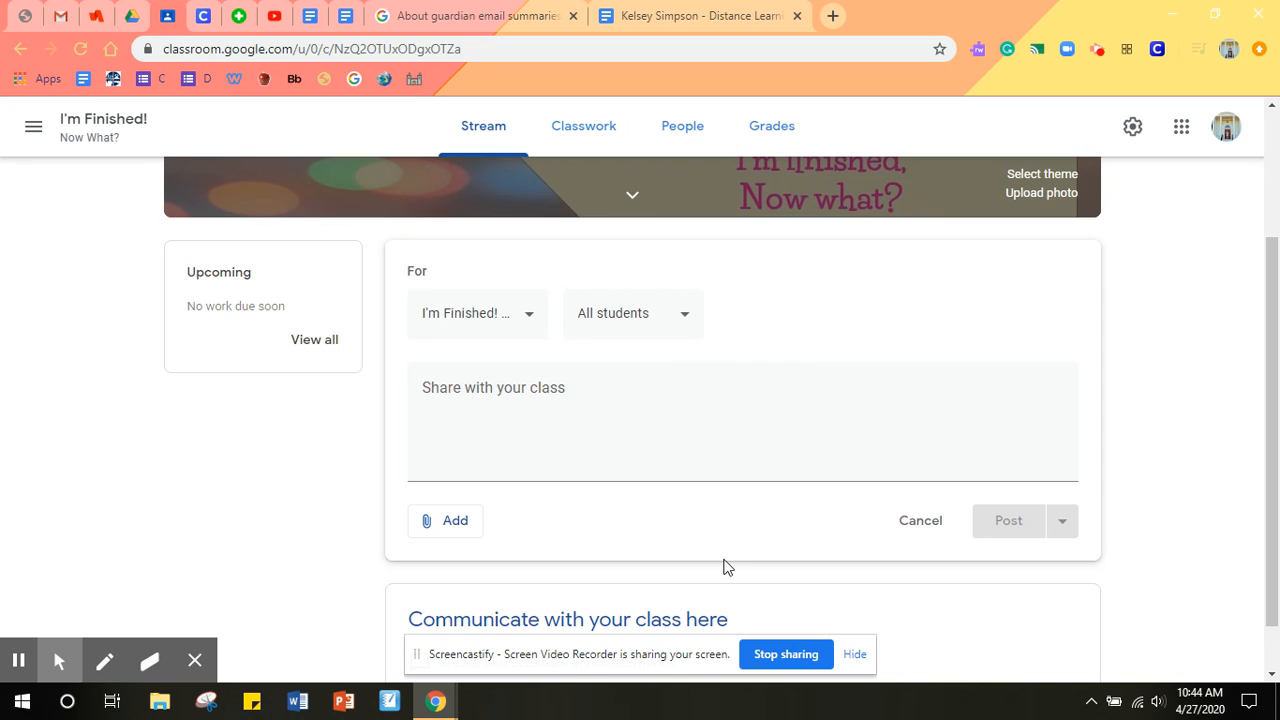
left_click(445, 527)
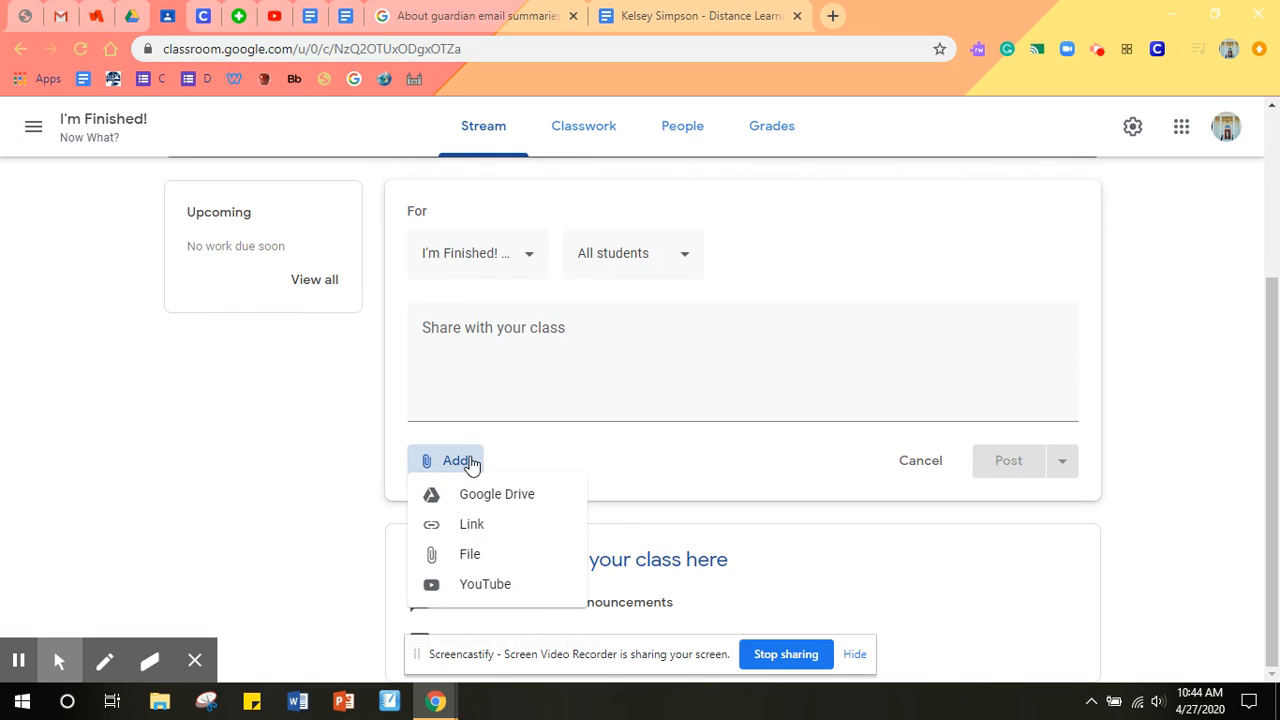
left_click(806, 363)
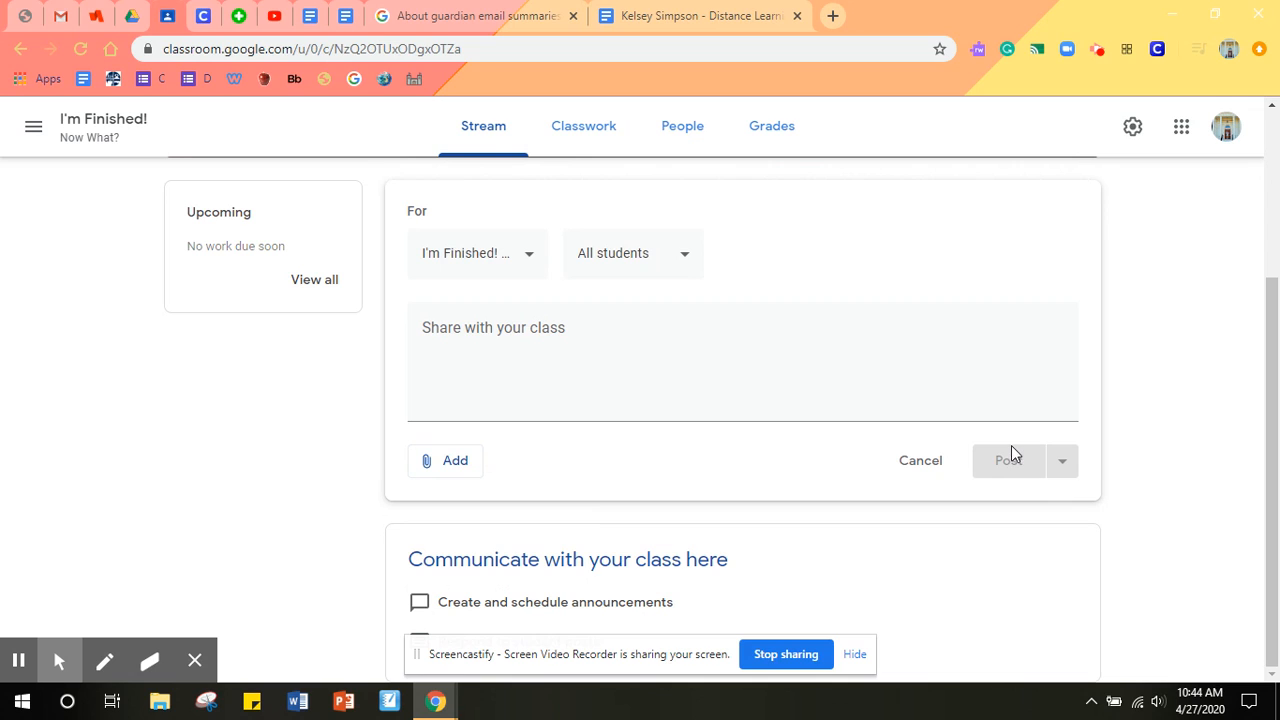
Schedule the announcement "Hi guys!" for Apr 28, 2020 at 8:00 AM and expand the saved announcements.
left_click(604, 343)
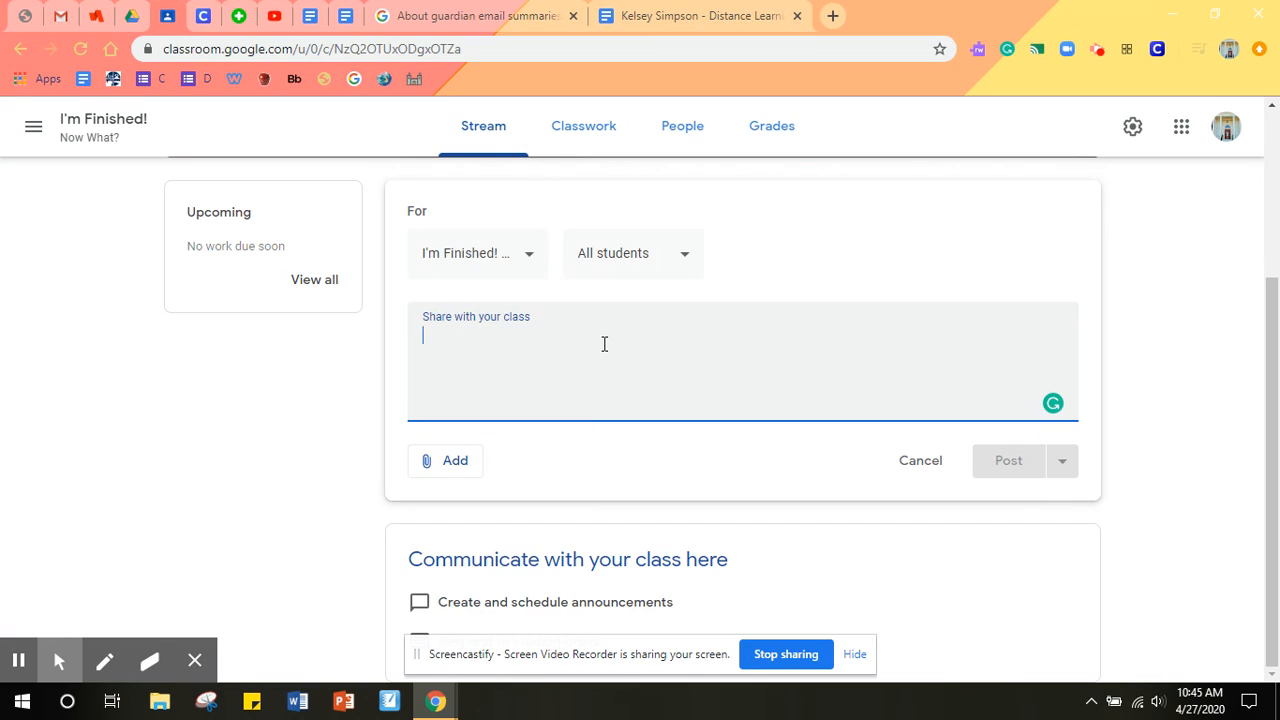
type("Hi guys!")
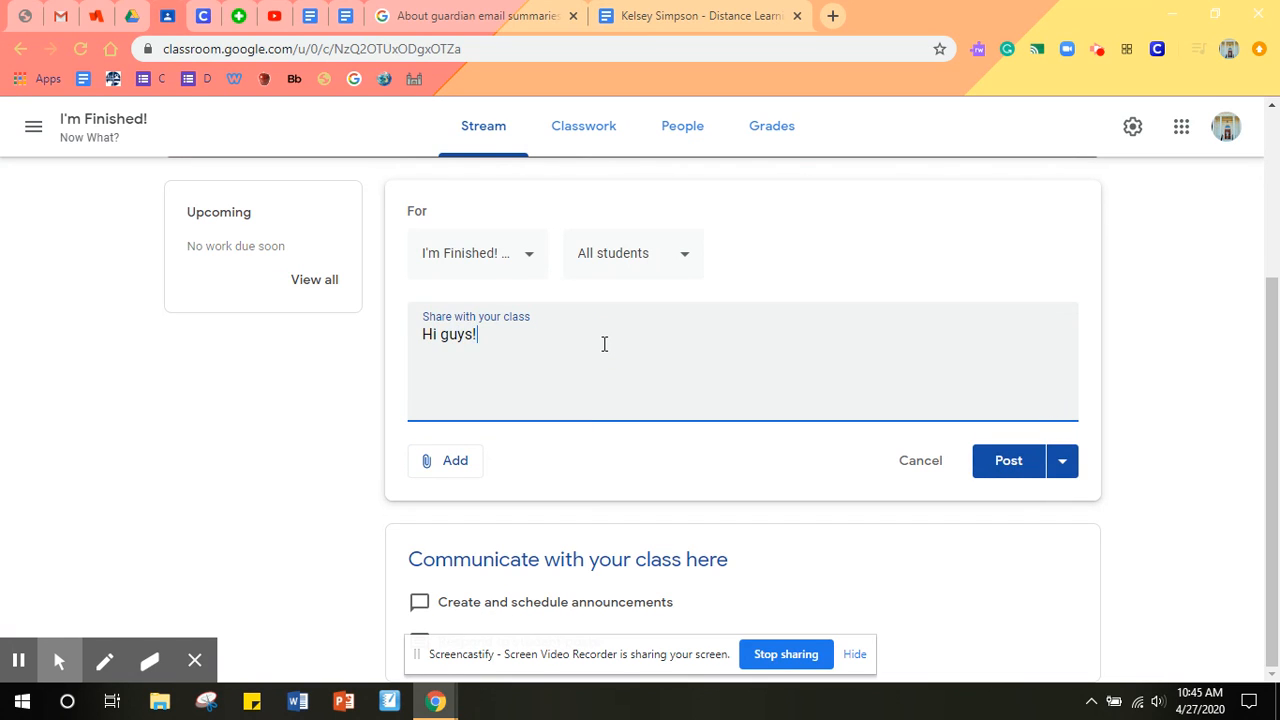
left_click(1064, 462)
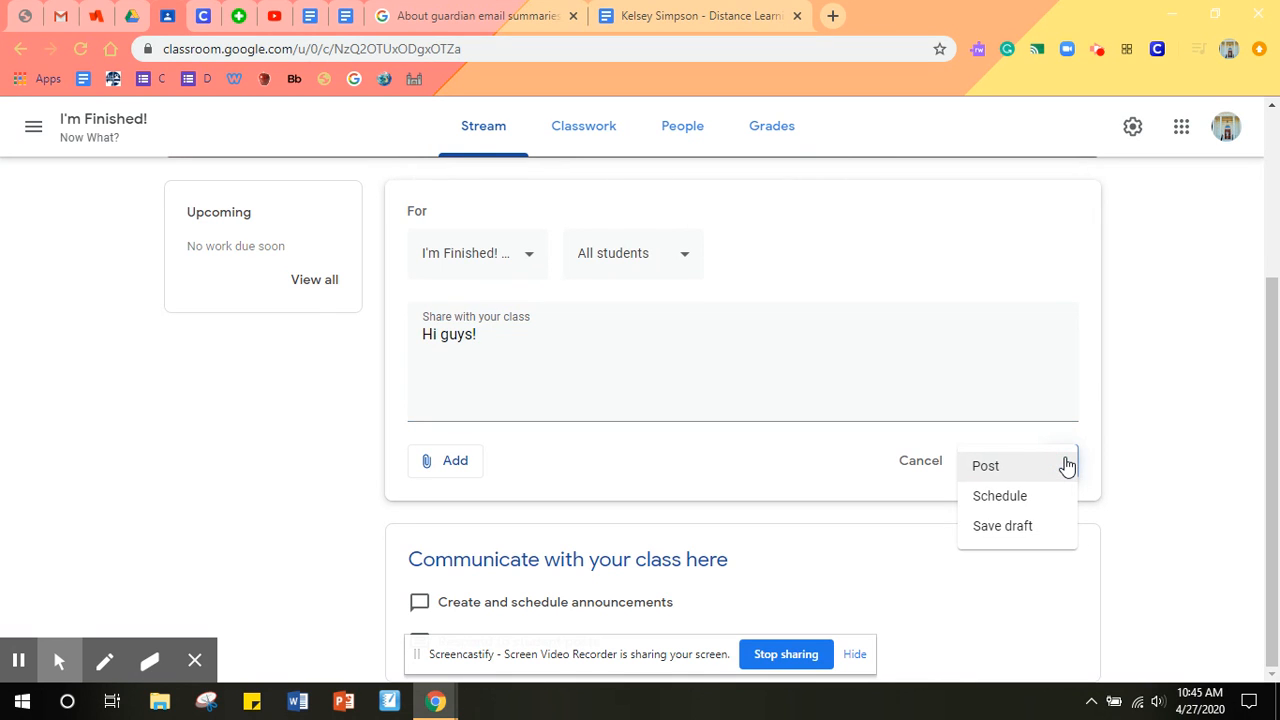
left_click(1056, 503)
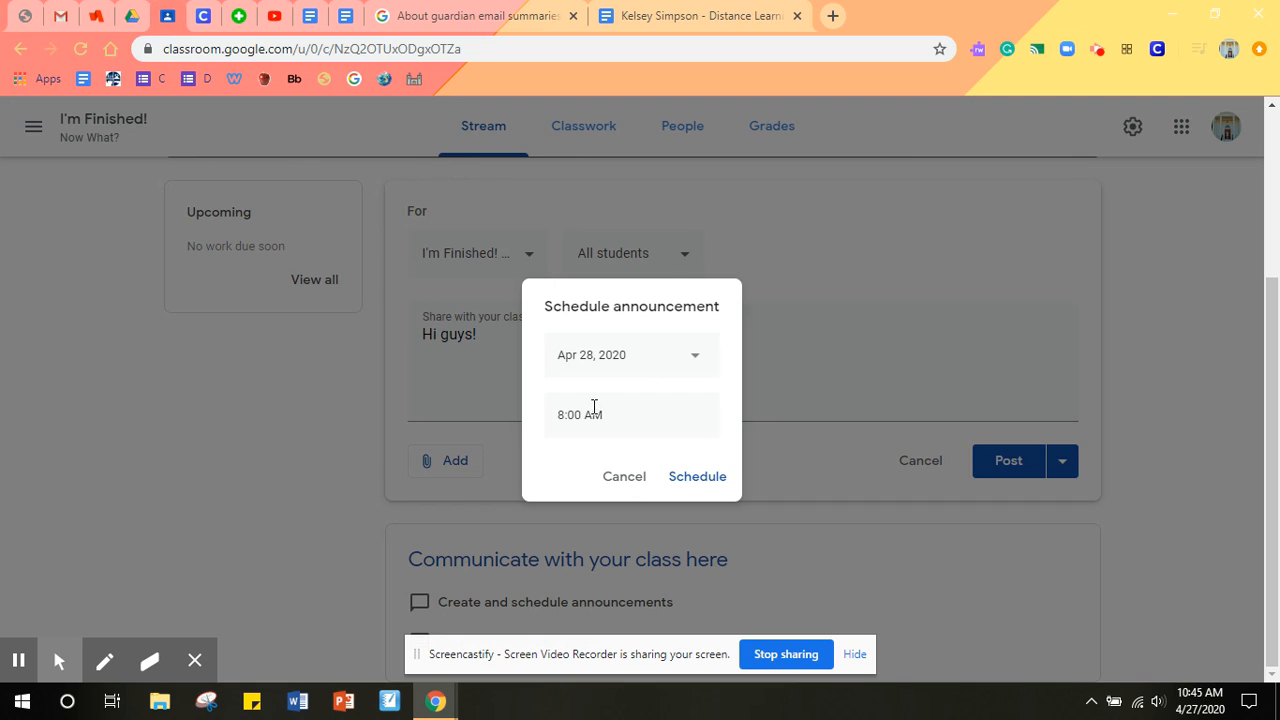
left_click(668, 364)
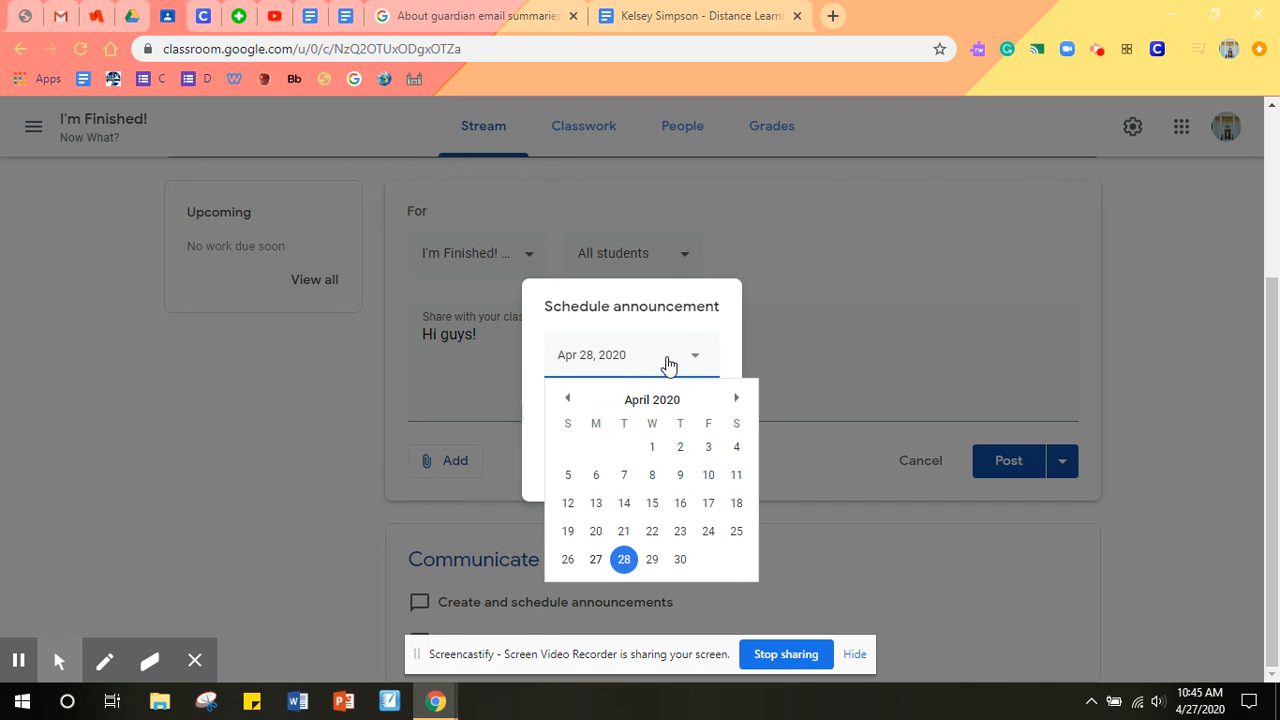
left_click(668, 364)
left_click(703, 348)
left_click(624, 559)
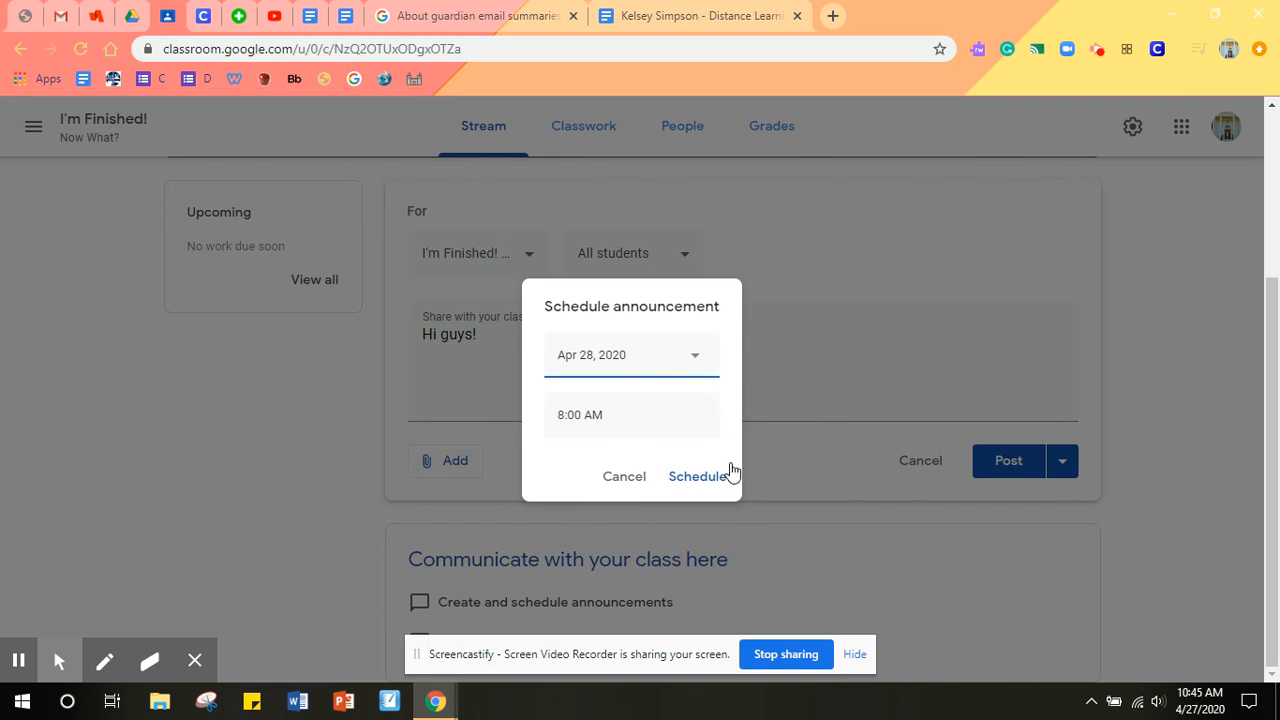
left_click(697, 477)
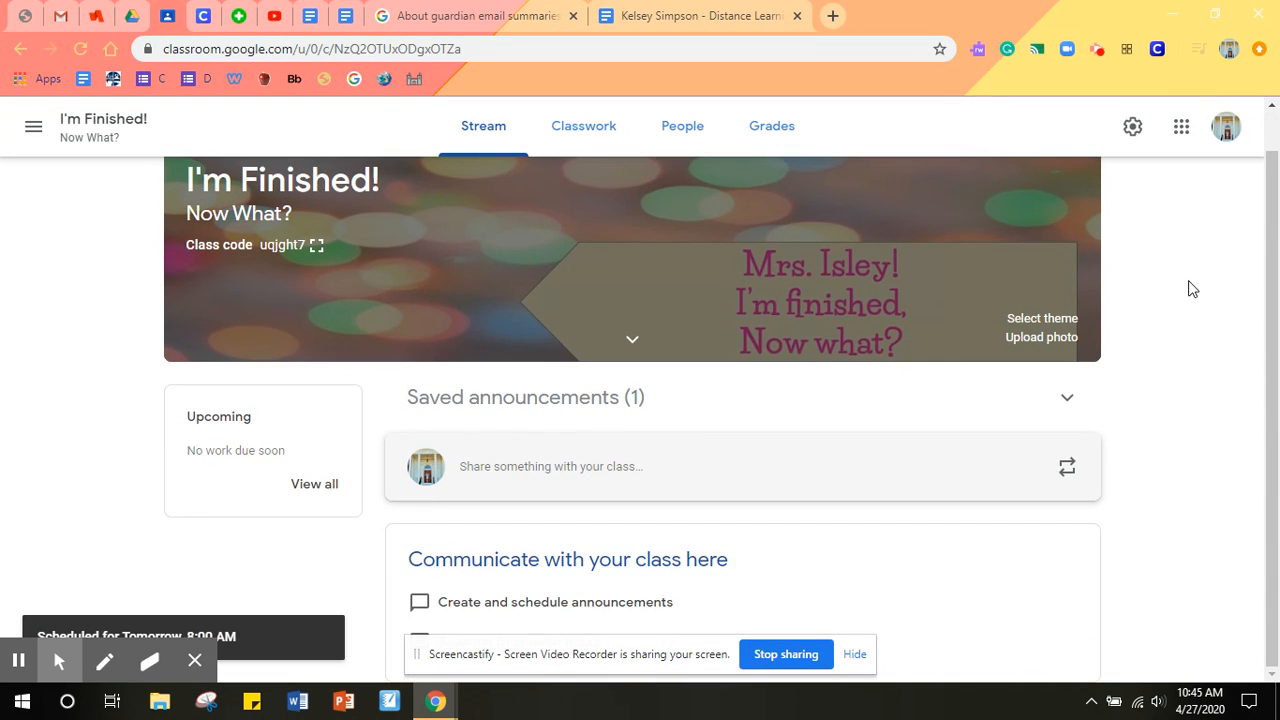
left_click(627, 398)
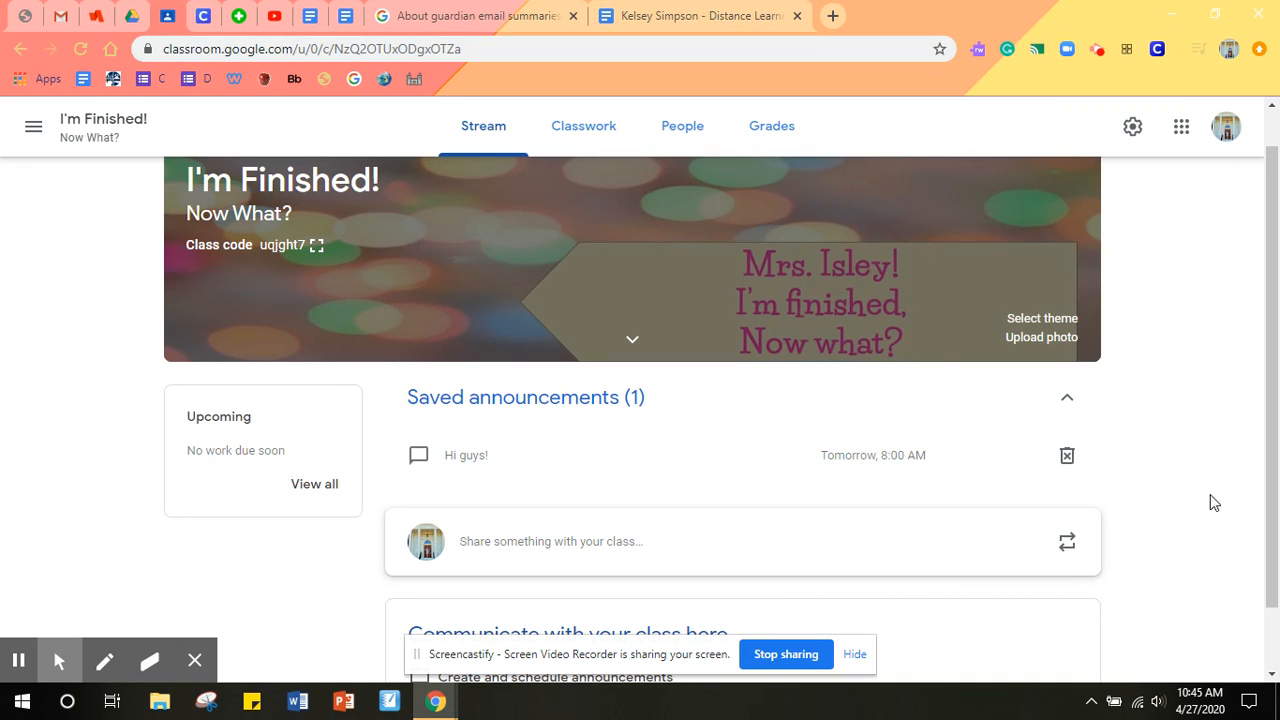
Draft a new stream announcement reading "Hi guys!" and address it to three classes.
scroll(1211, 498, "down", 2)
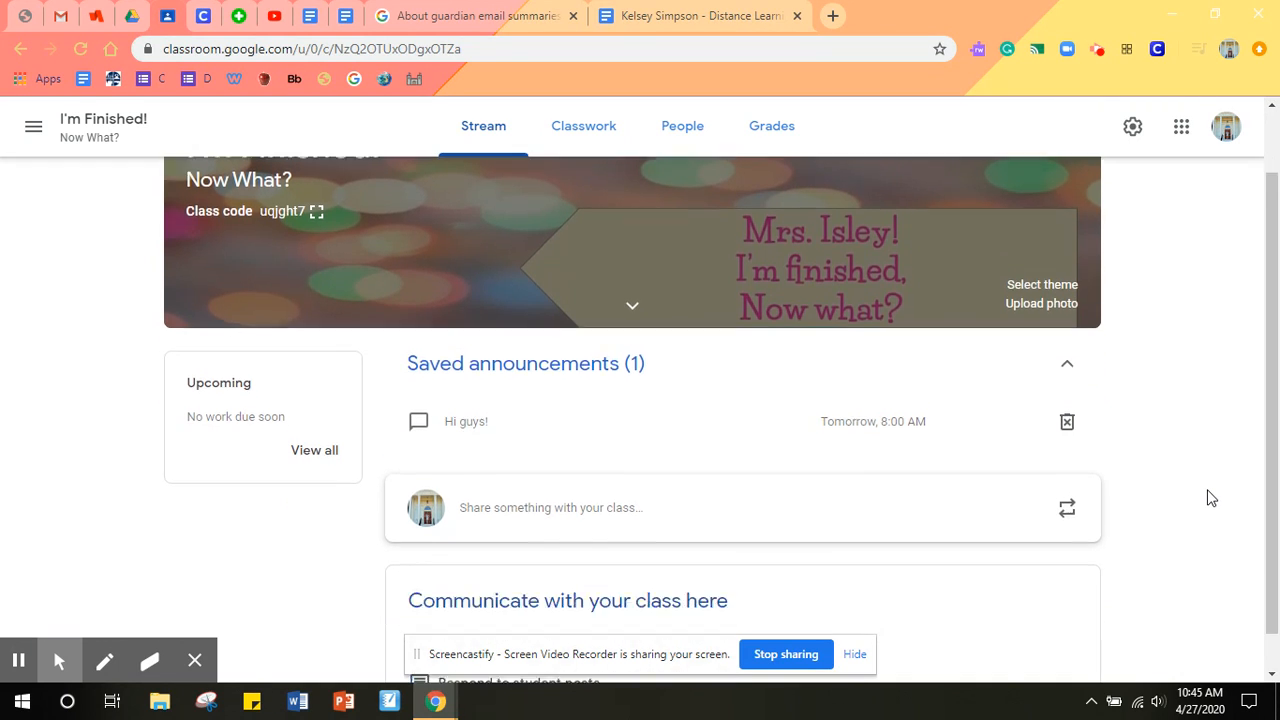
left_click(745, 485)
left_click(476, 512)
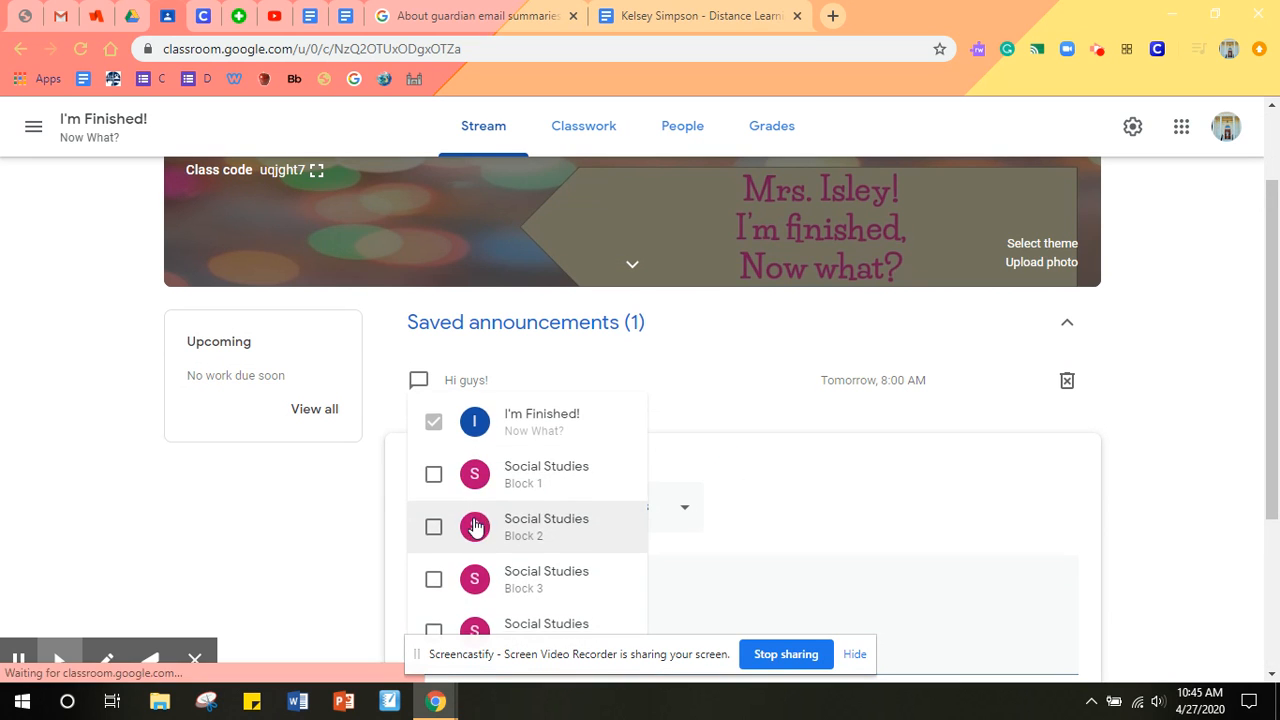
left_click(527, 500)
left_click(523, 531)
left_click(662, 556)
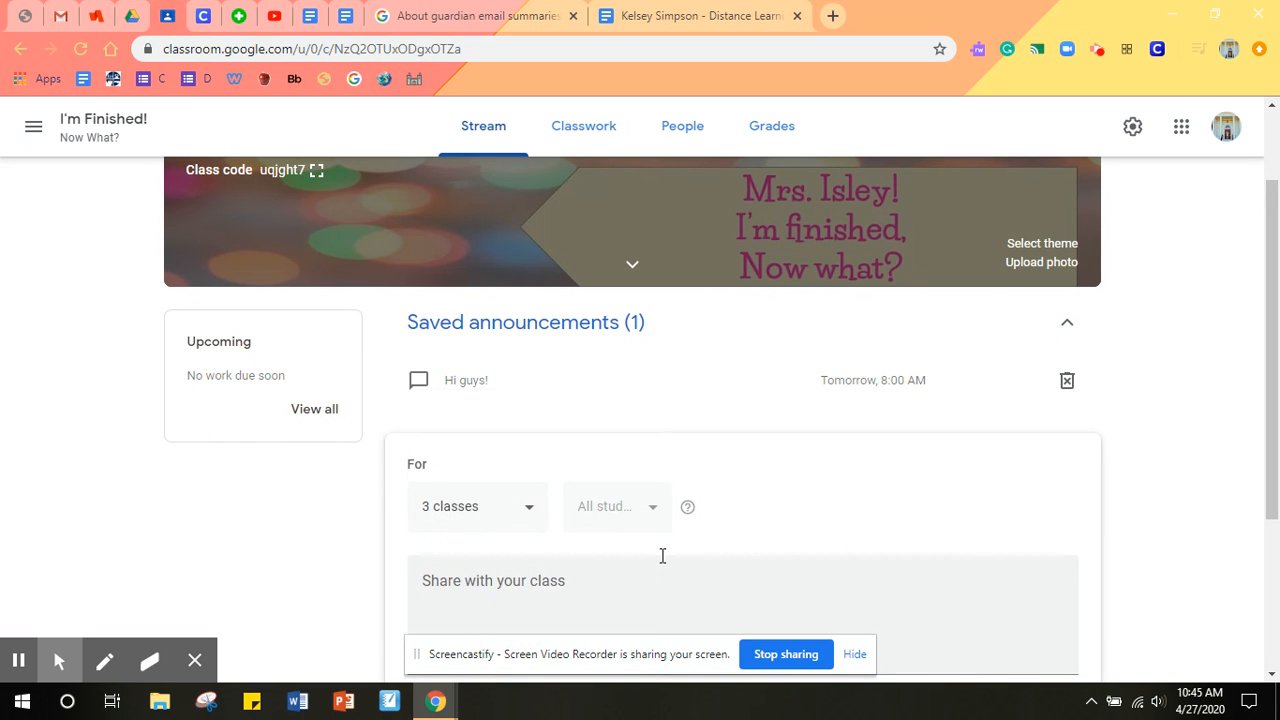
scroll(672, 592, "down", 3)
left_click(592, 424)
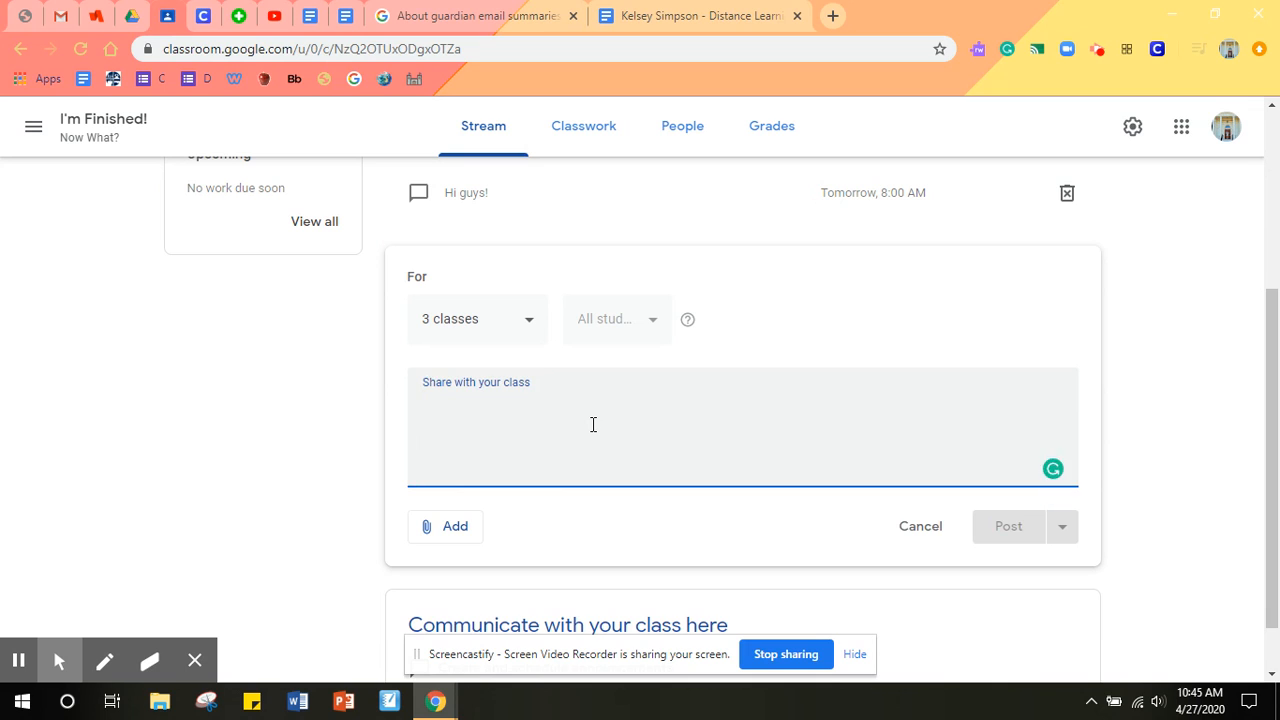
type("Hi guys!")
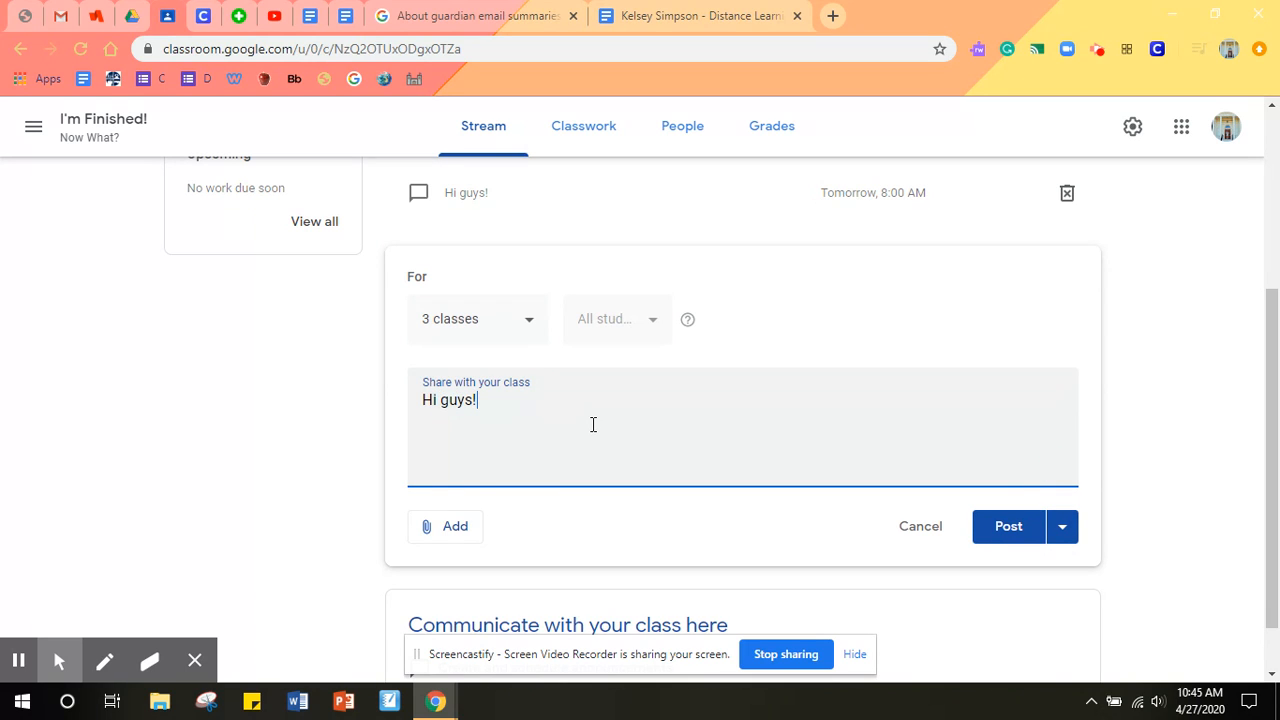
Check the posting and scheduling choices for the three-class announcement, and cancel the draft.
left_click(1064, 532)
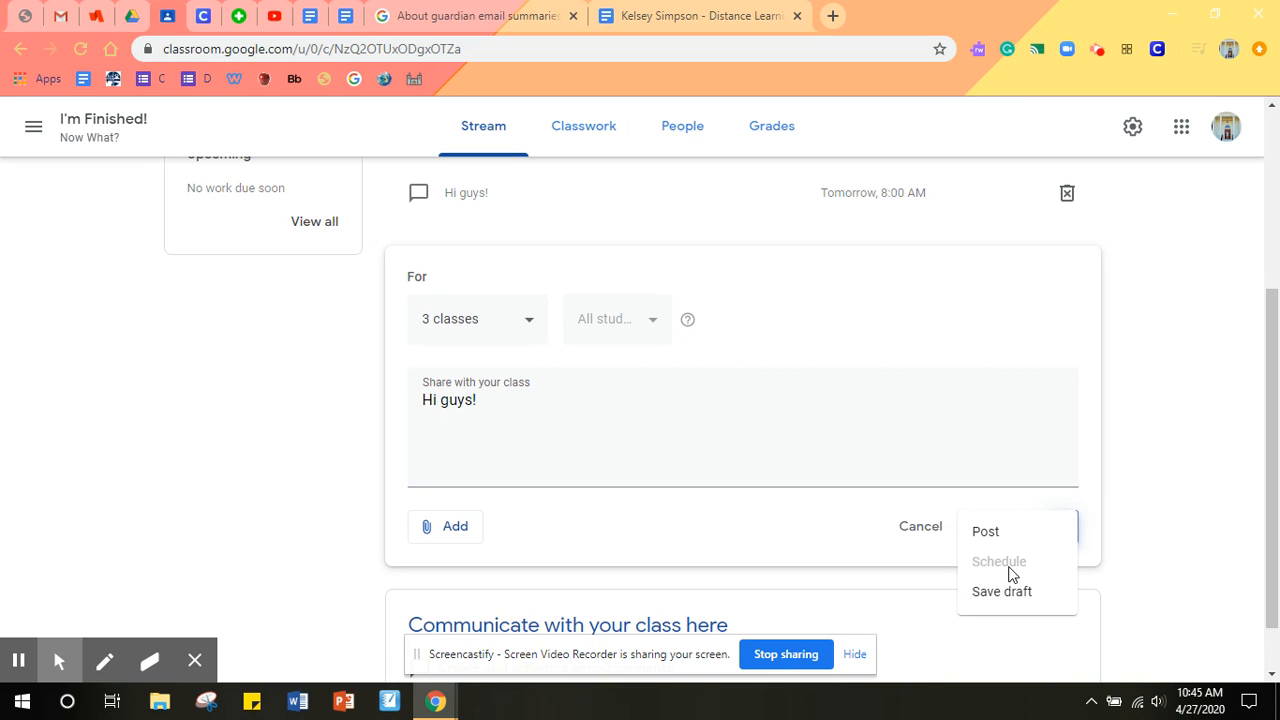
left_click(1145, 496)
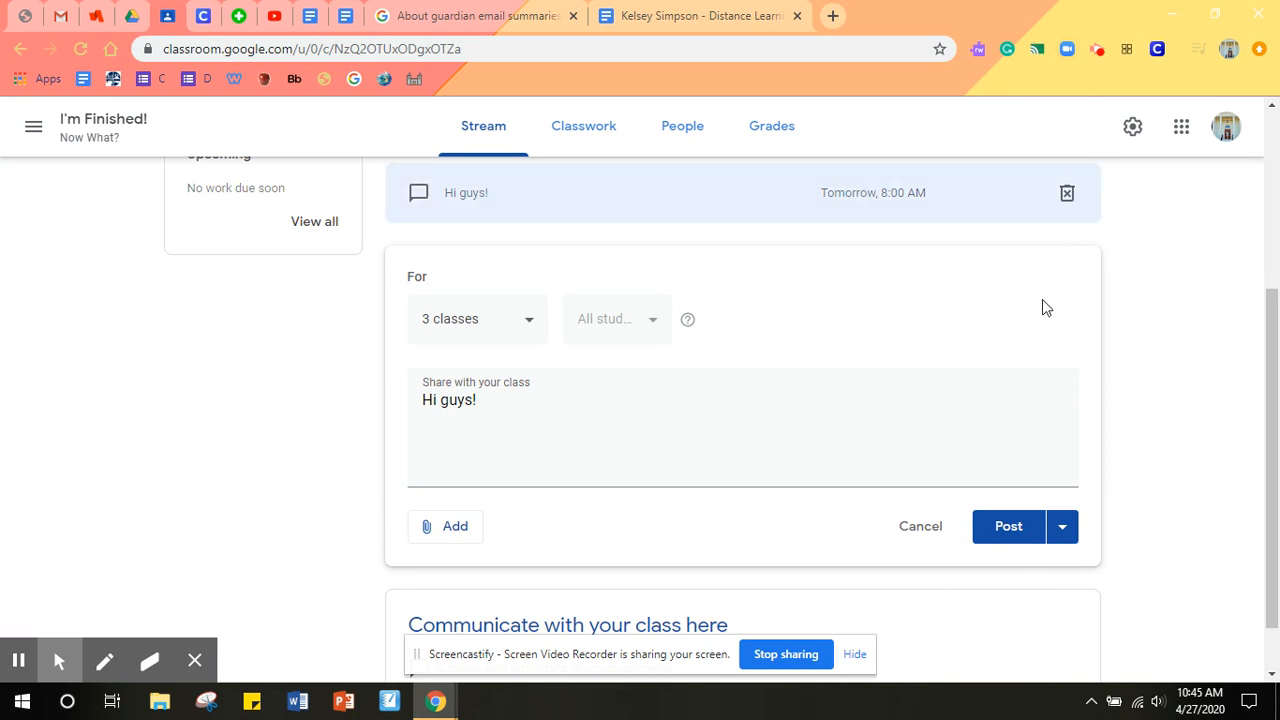
left_click(920, 530)
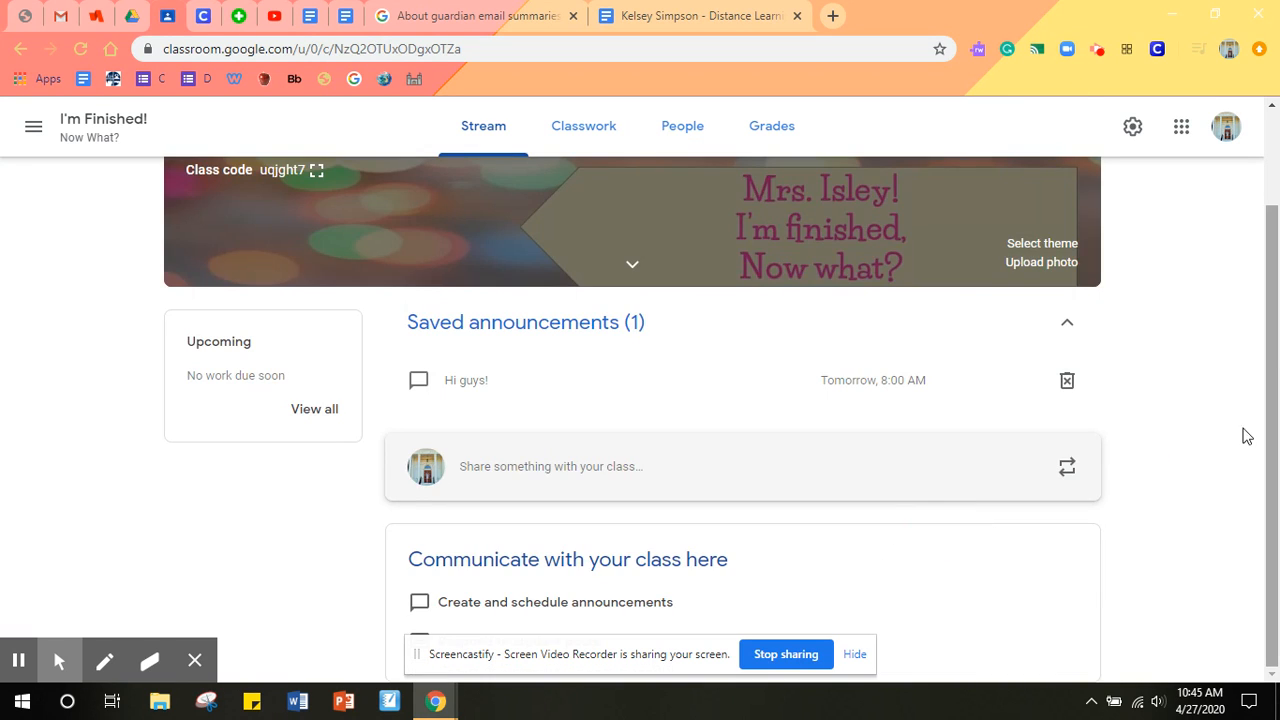
scroll(1220, 446, "up", 2)
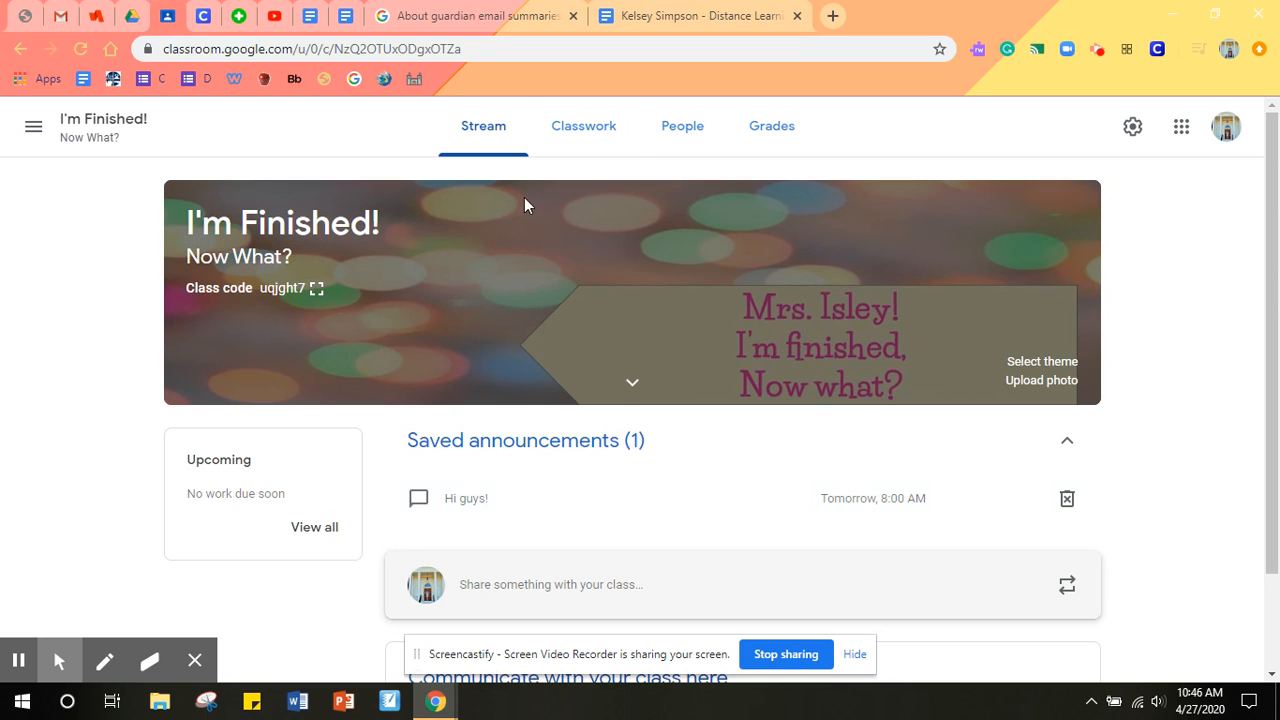
View the classwork of the I'm Finished! class, and switch to the classwork of Social Studies Block 1.
left_click(585, 137)
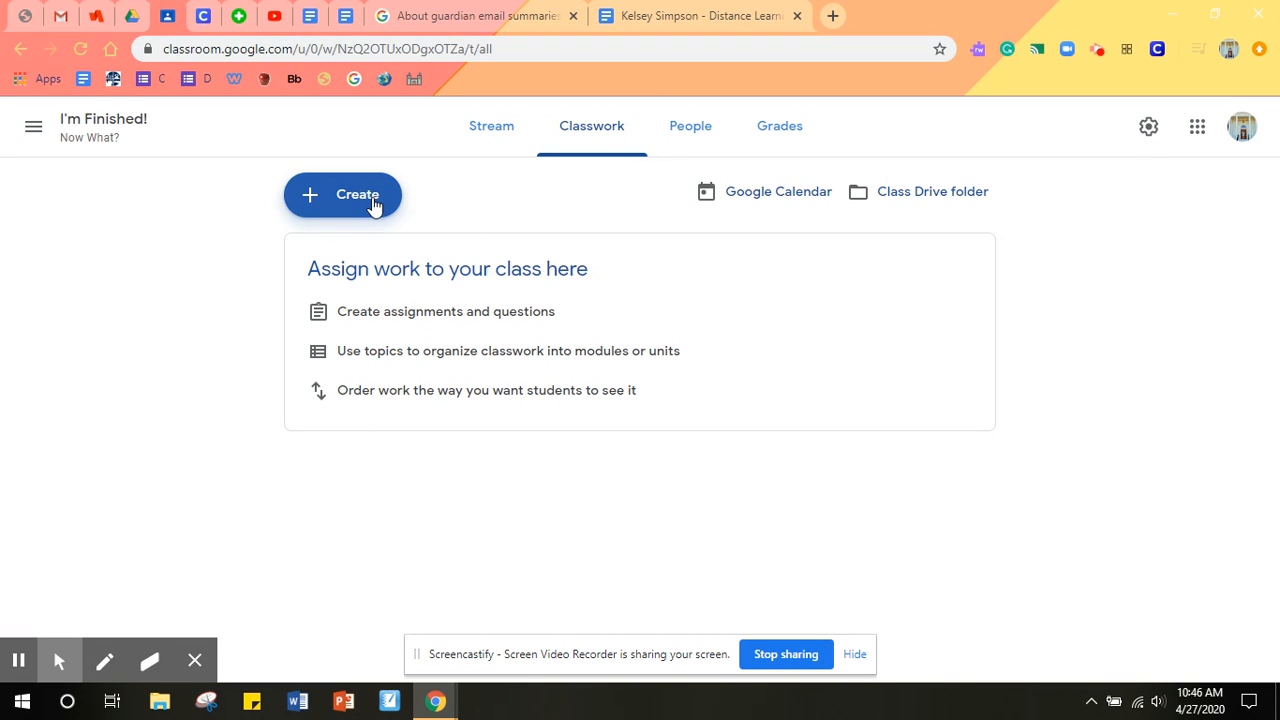
left_click(33, 126)
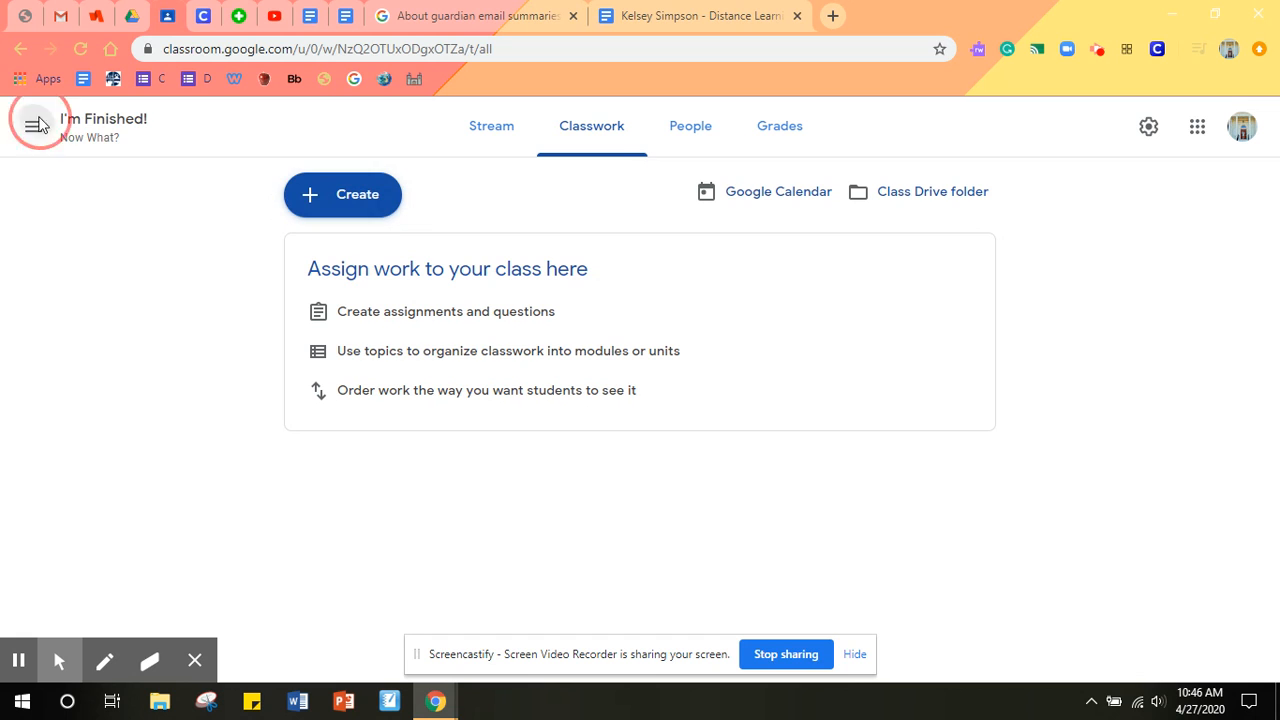
left_click(133, 343)
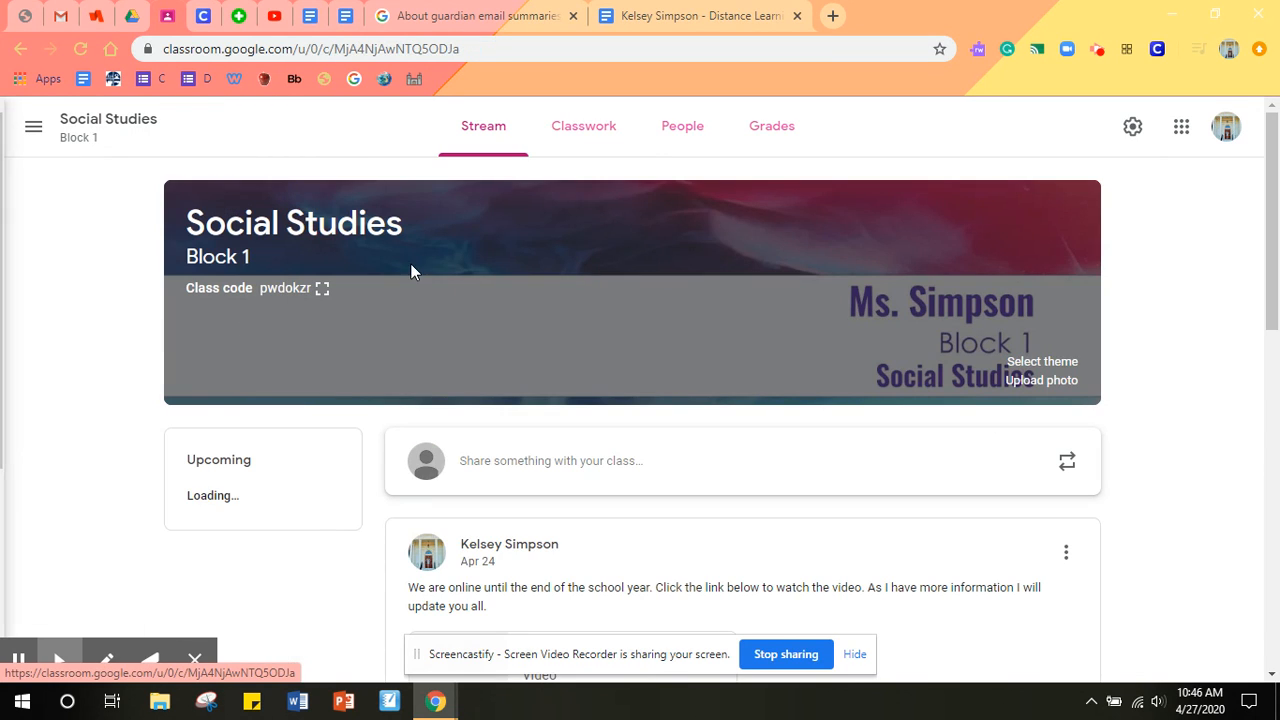
left_click(607, 148)
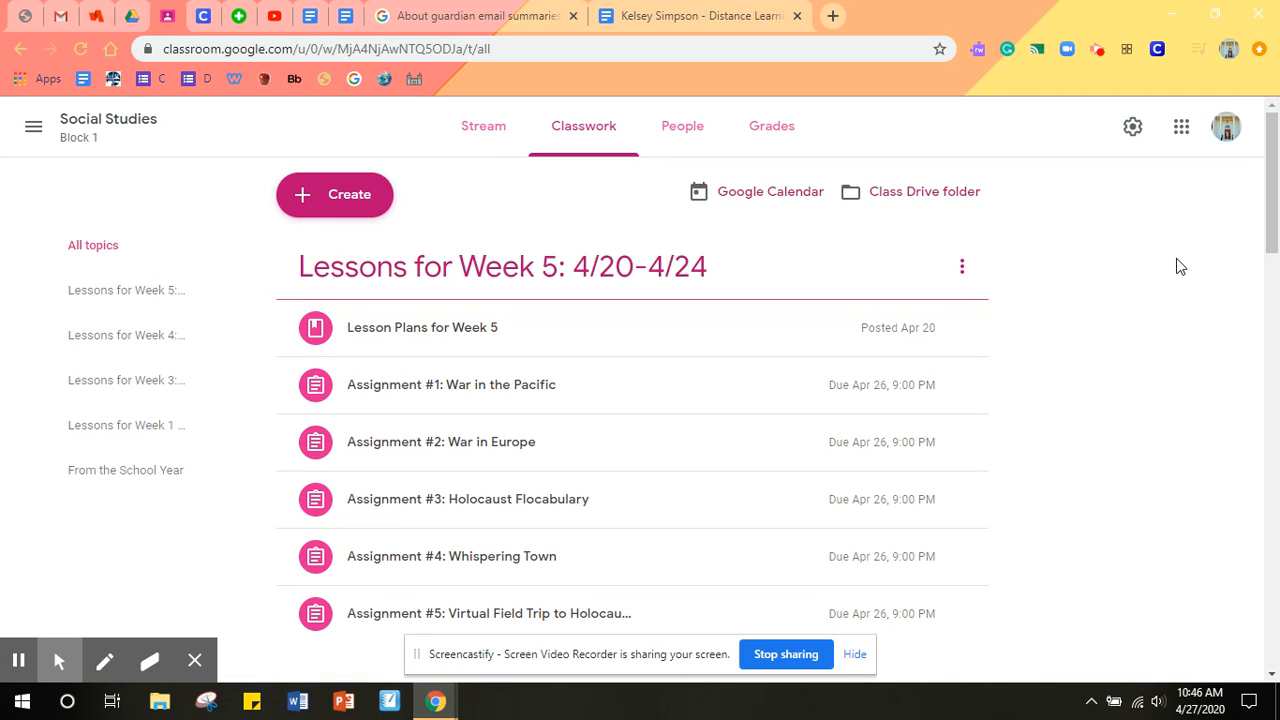
Examine how the Social Studies Block 1 classwork is organized into weekly lesson topics with materials and assignments.
scroll(1177, 268, "down", 5)
scroll(1180, 269, "down", 12)
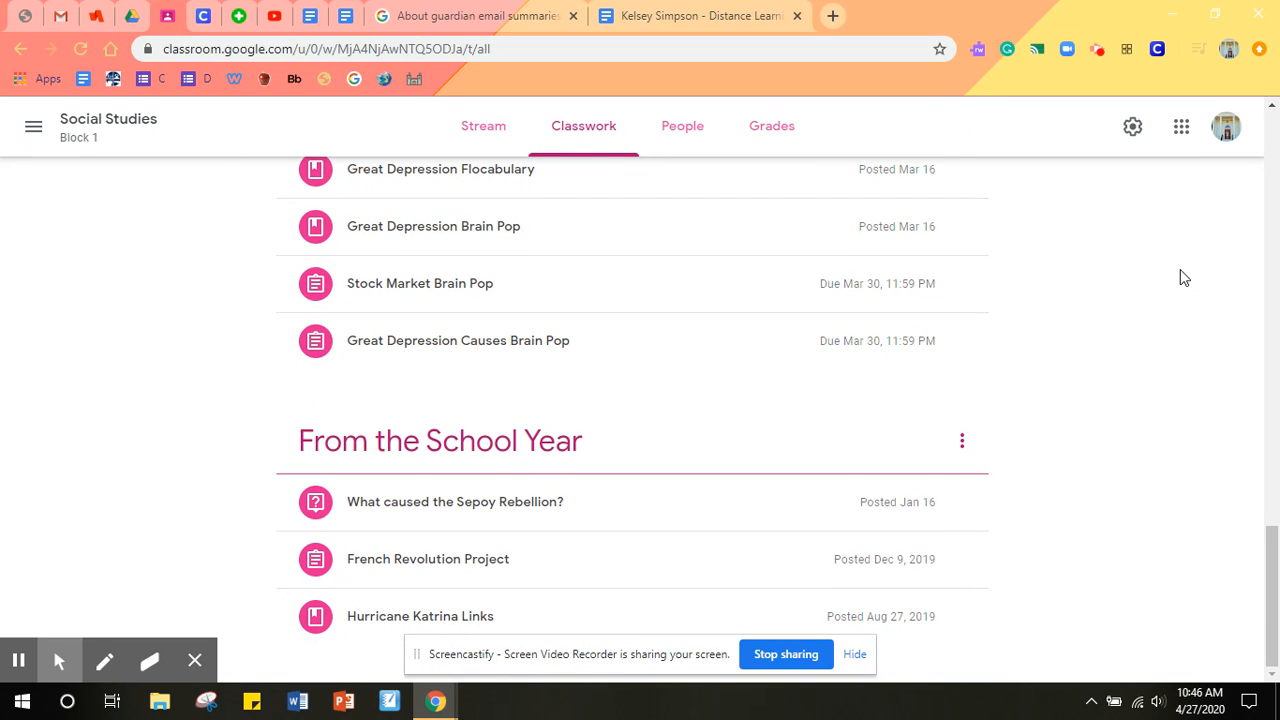
scroll(1180, 278, "up", 8)
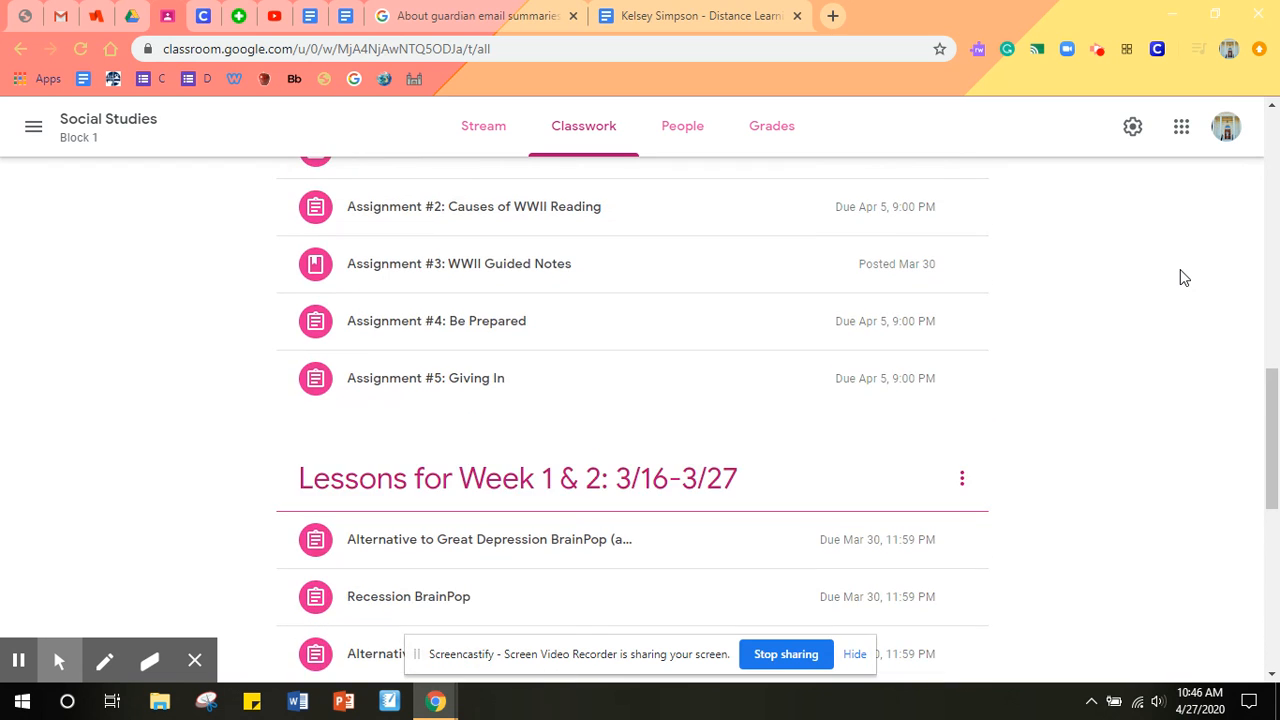
scroll(1180, 270, "up", 10)
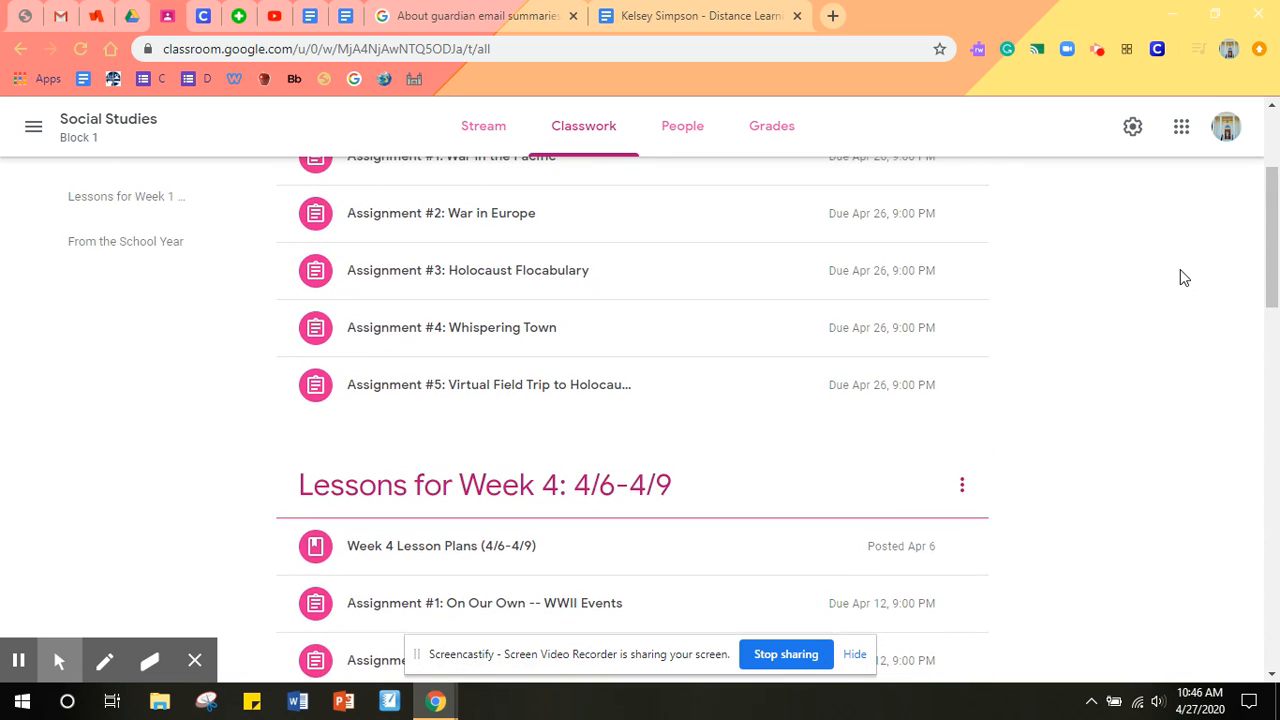
scroll(1180, 278, "up", 3)
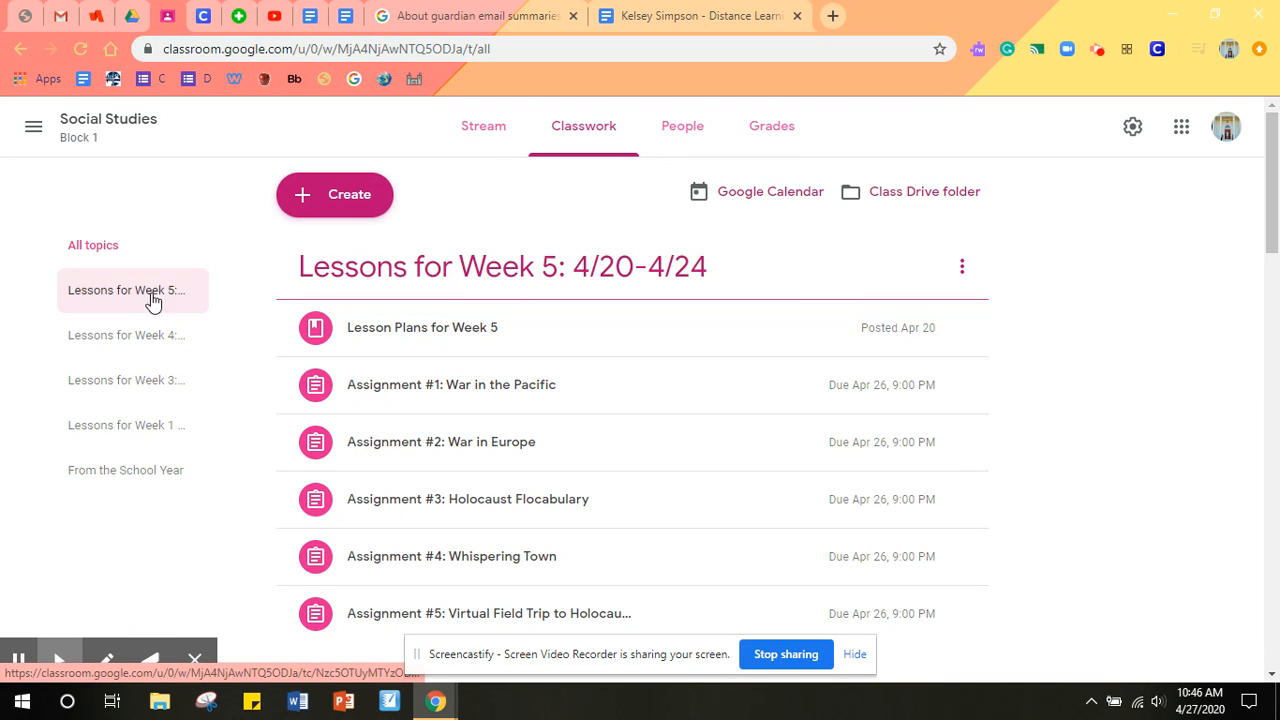
scroll(883, 331, "down", 8)
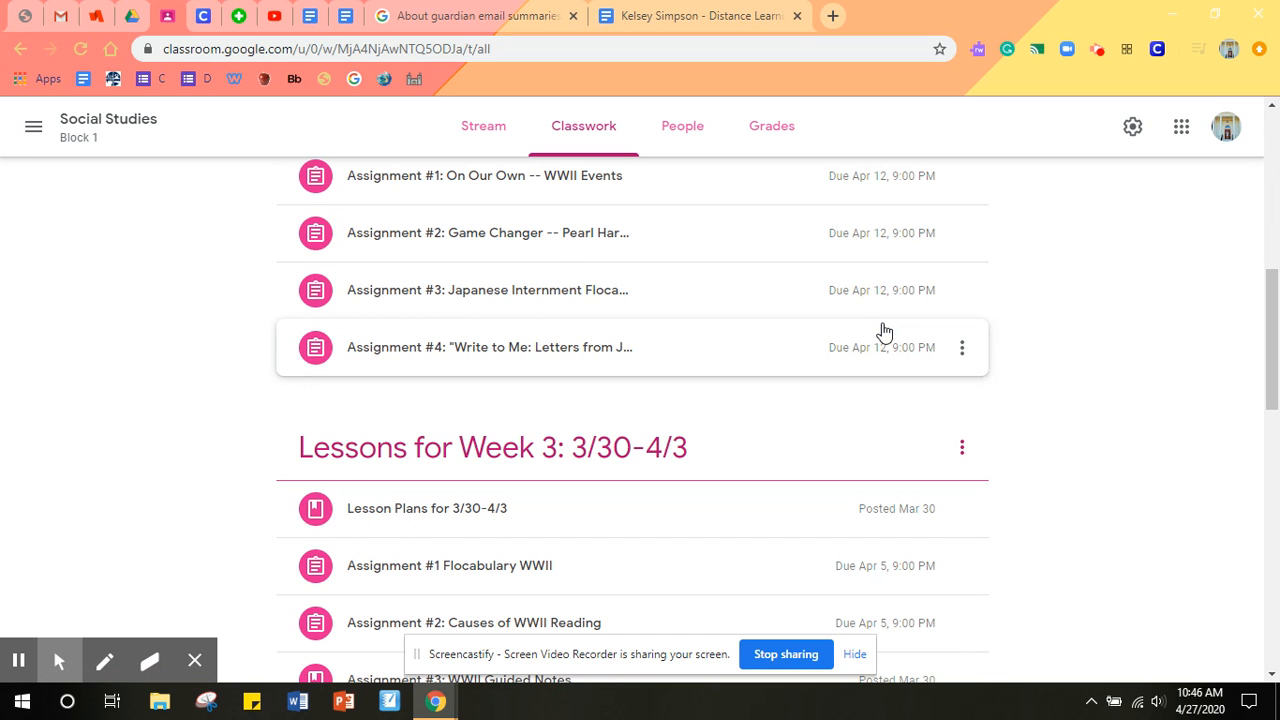
scroll(883, 331, "up", 10)
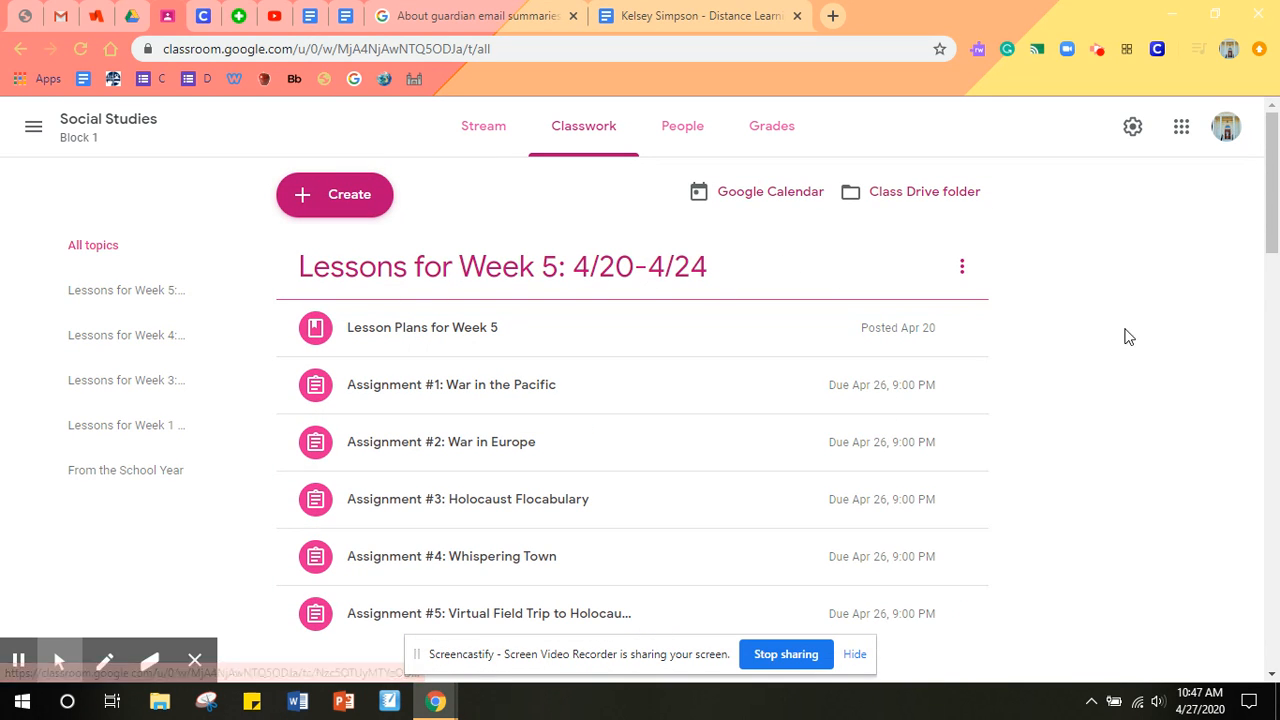
scroll(1124, 336, "down", 2)
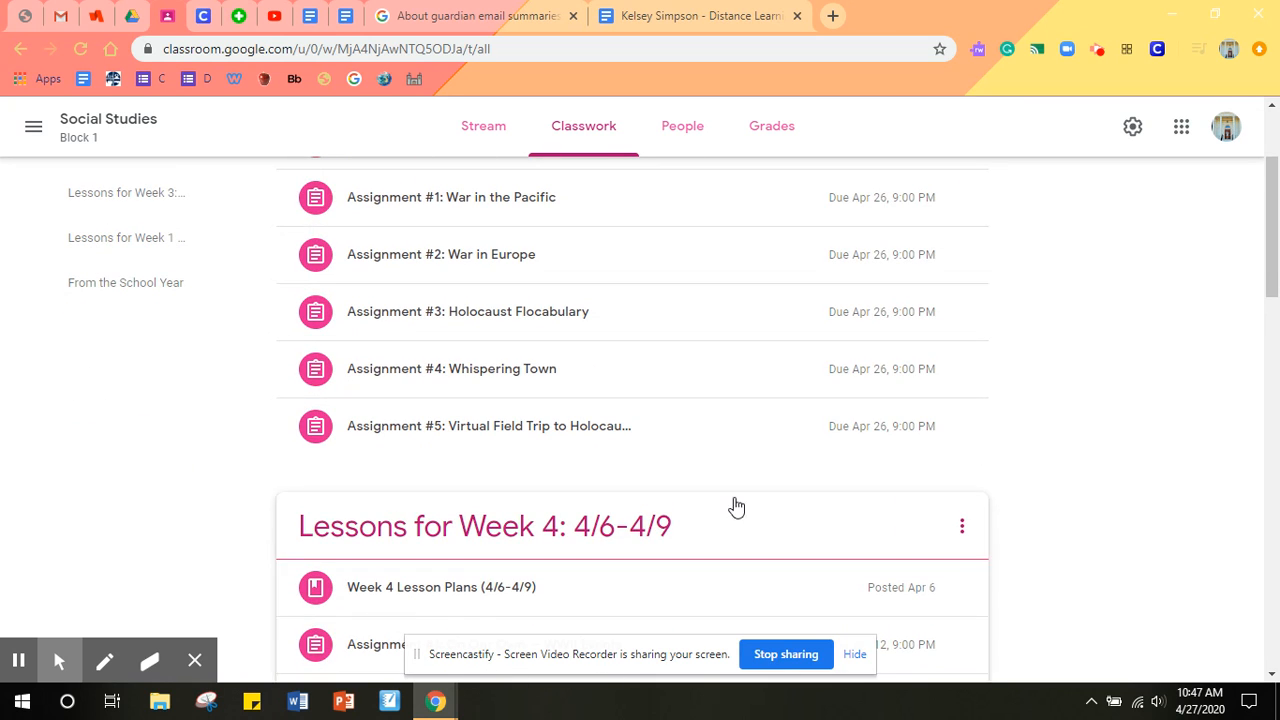
scroll(680, 330, "down", 4)
scroll(620, 350, "down", 4)
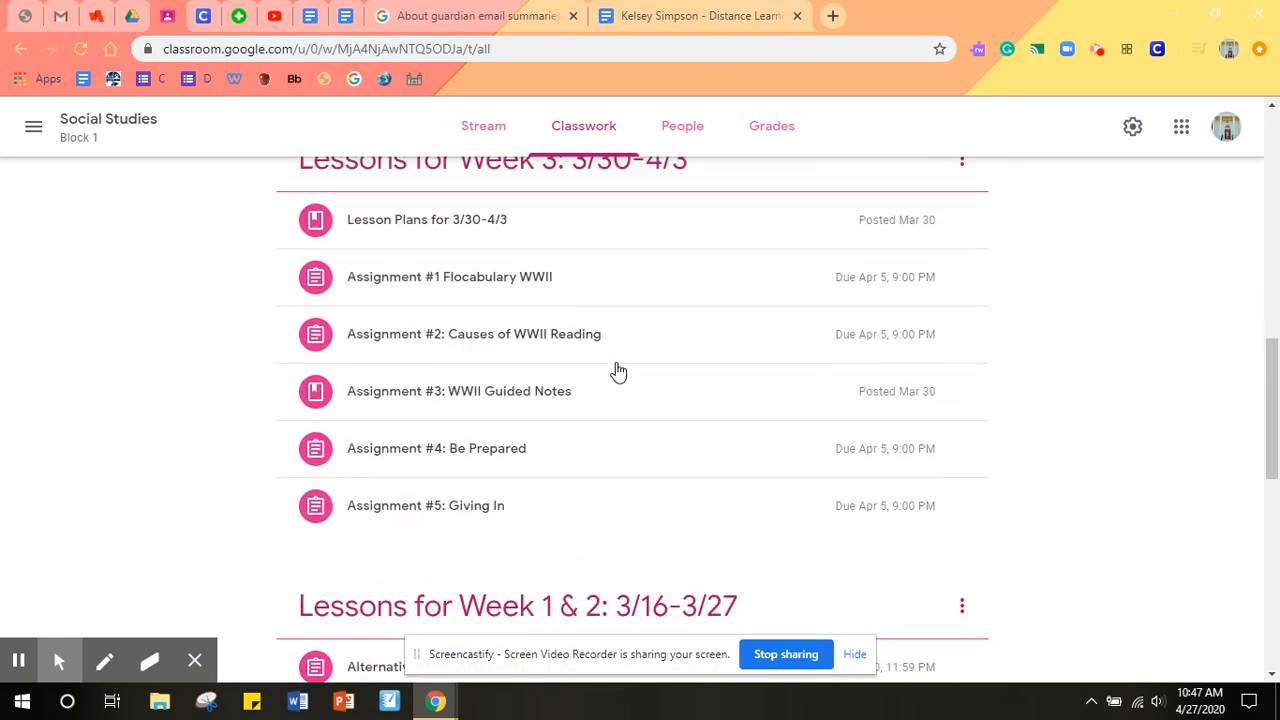
scroll(617, 371, "down", 3)
scroll(614, 369, "up", 12)
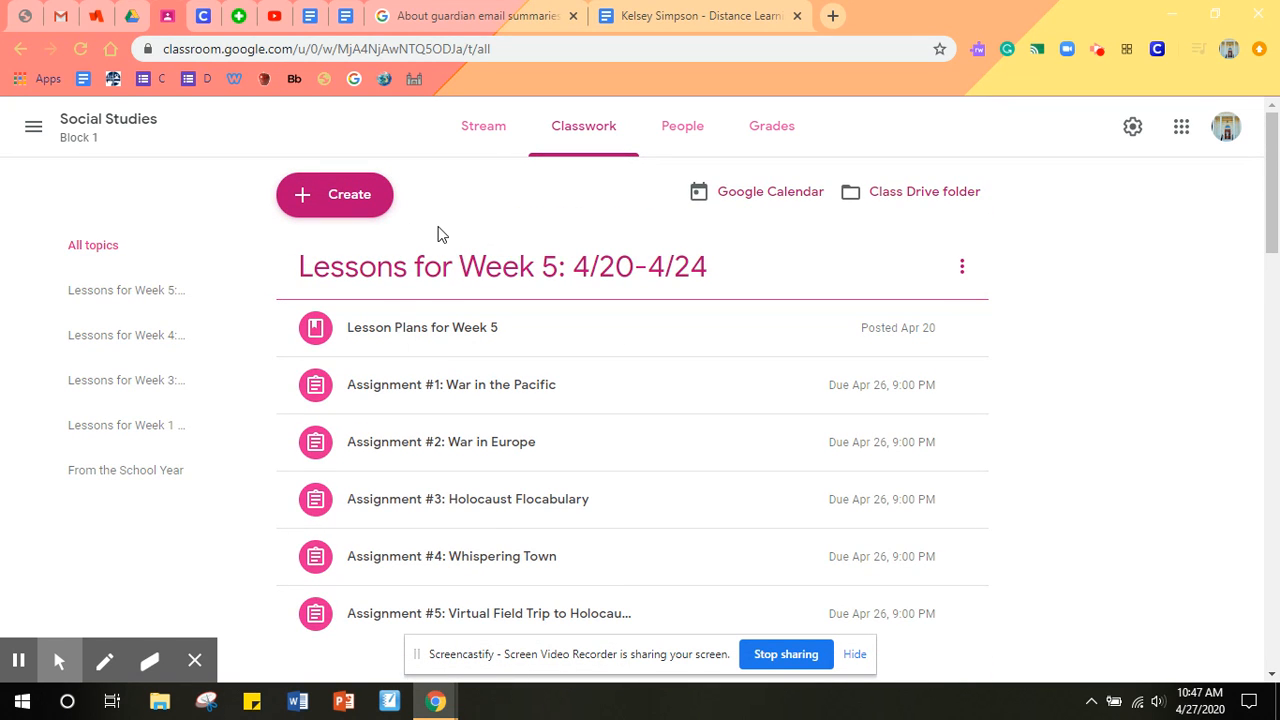
Return to the I'm Finished! class and open its classwork.
left_click(33, 126)
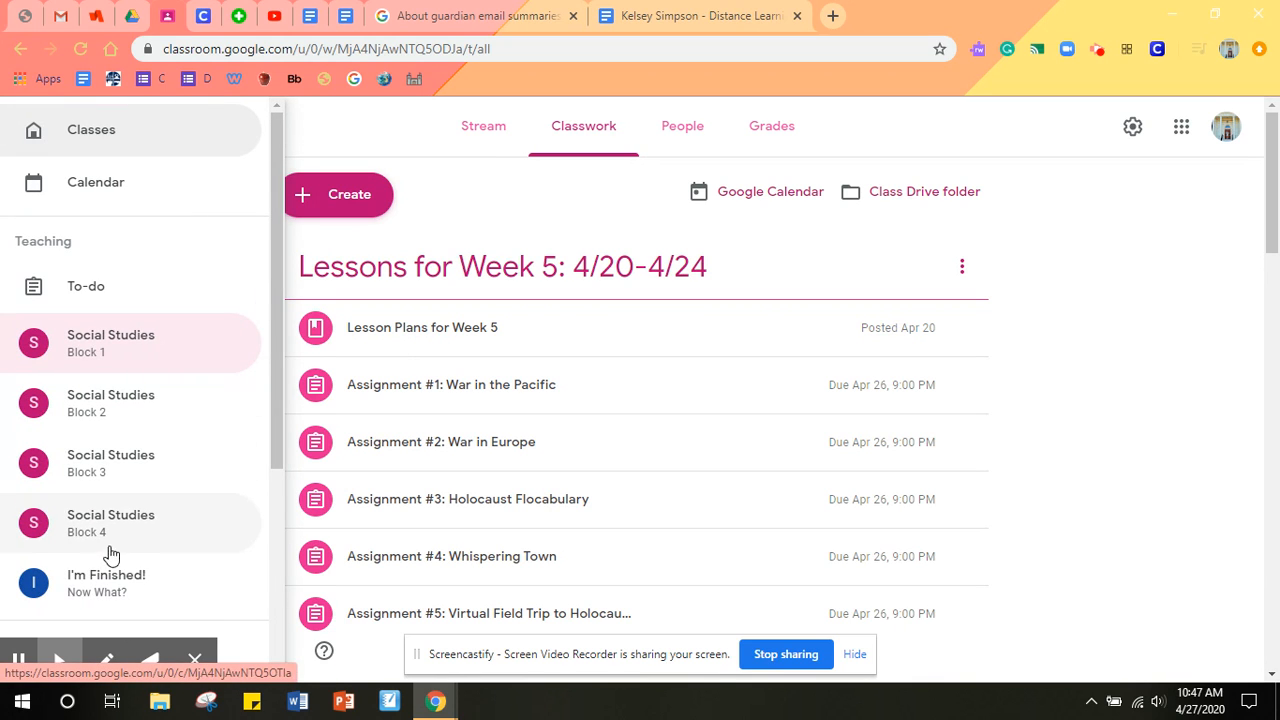
left_click(124, 580)
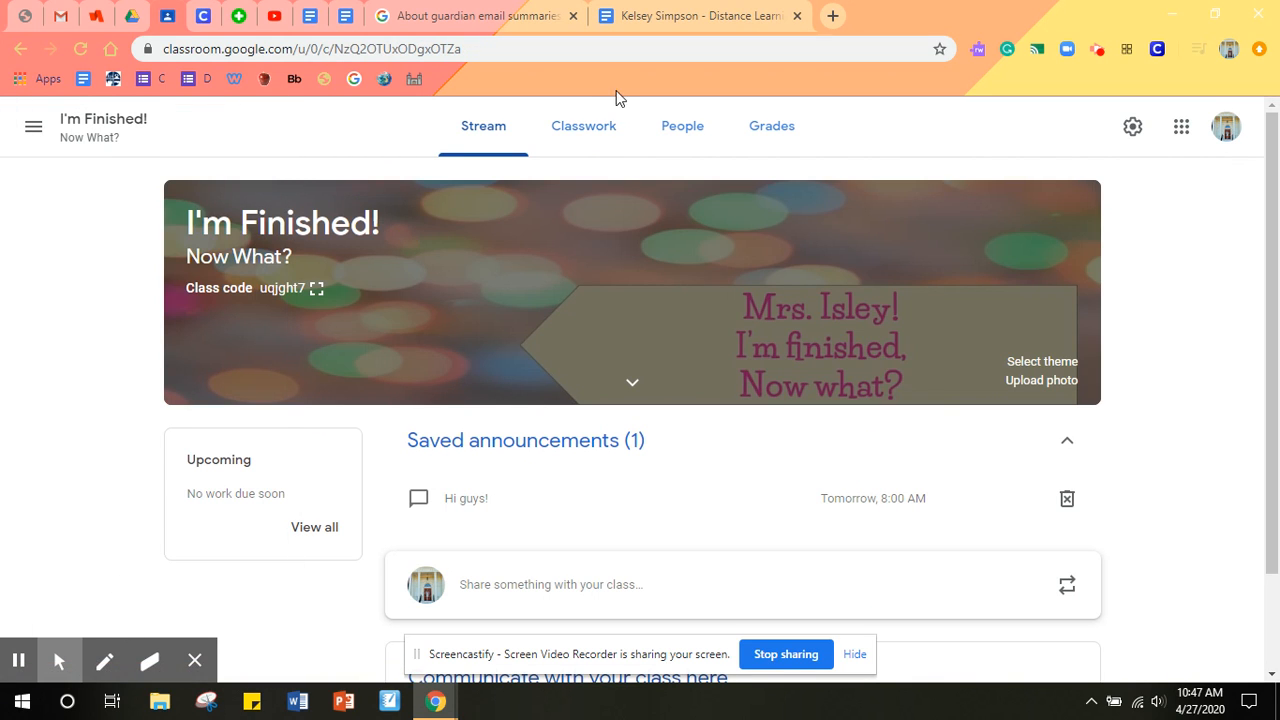
left_click(591, 133)
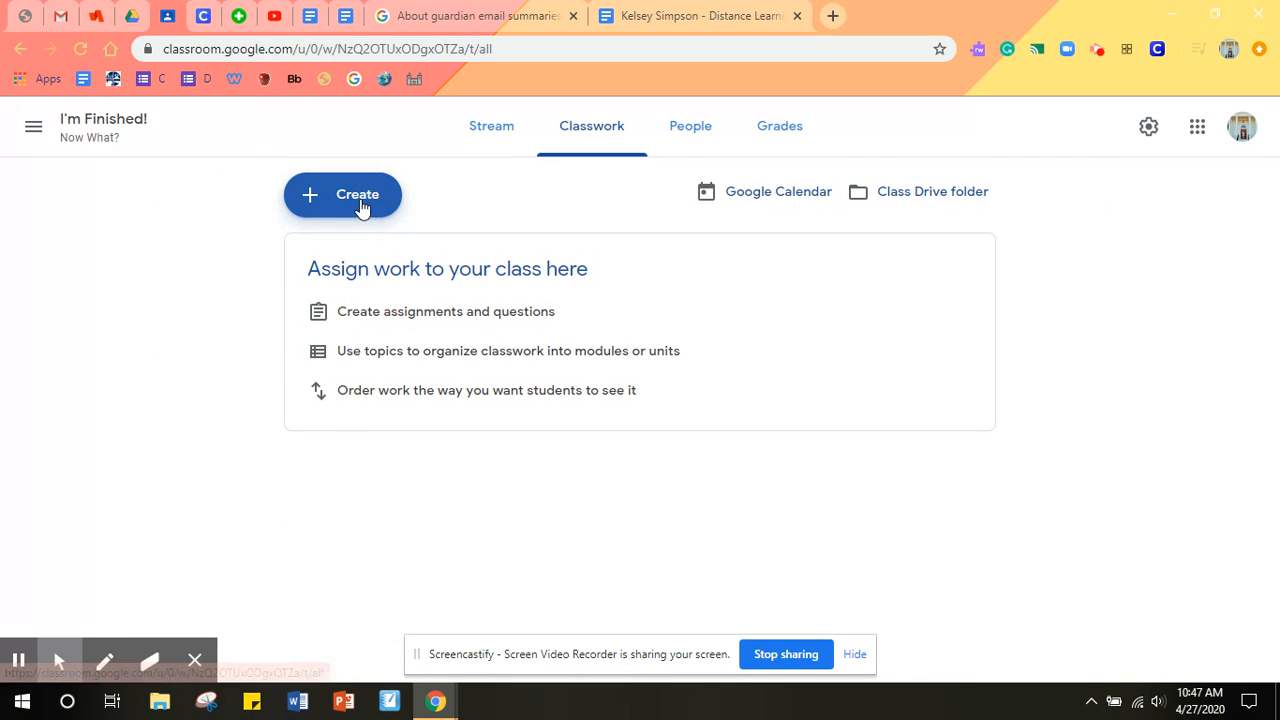
Add a classwork topic named "Unit 1" to the I'm Finished! class.
left_click(362, 207)
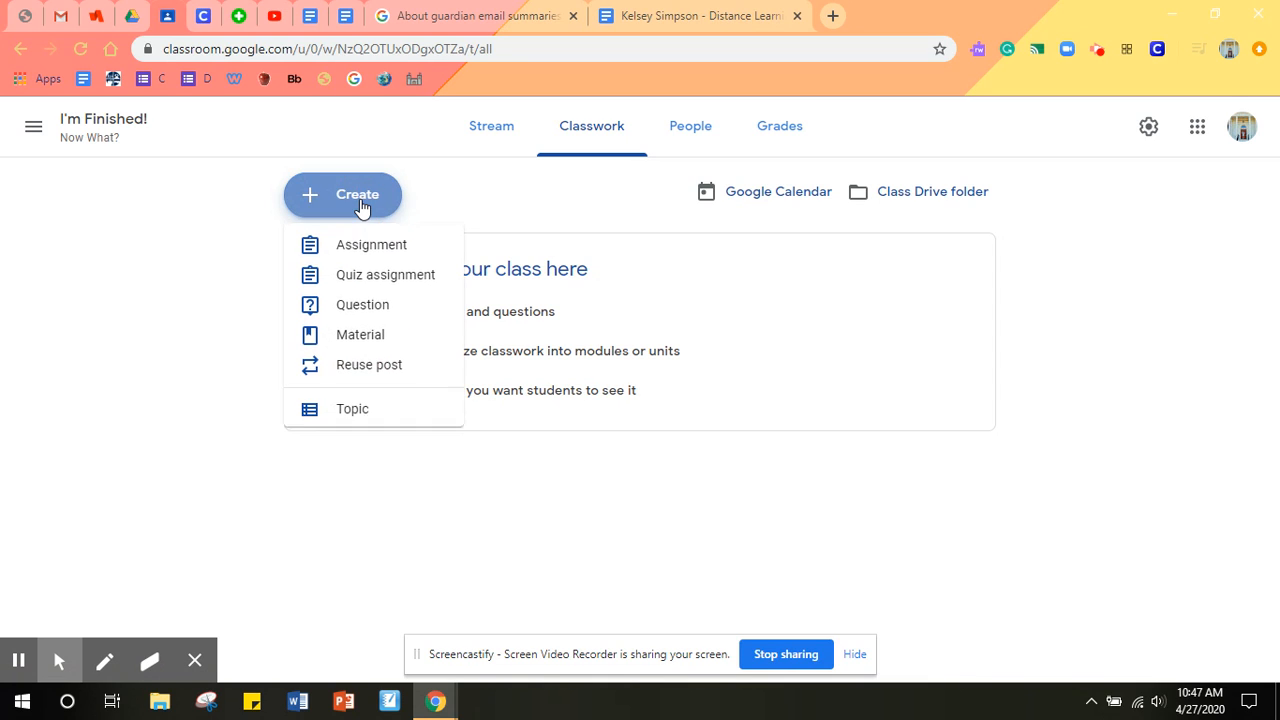
left_click(372, 416)
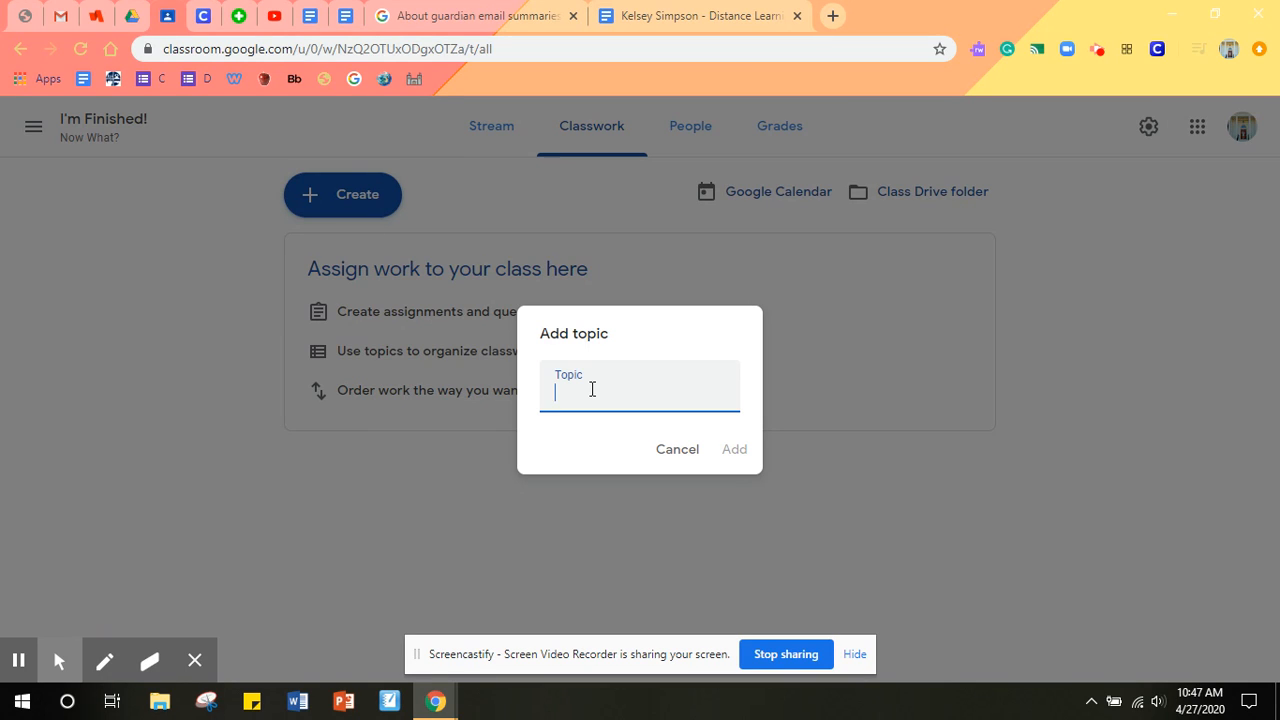
type("u")
key("BackSpace")
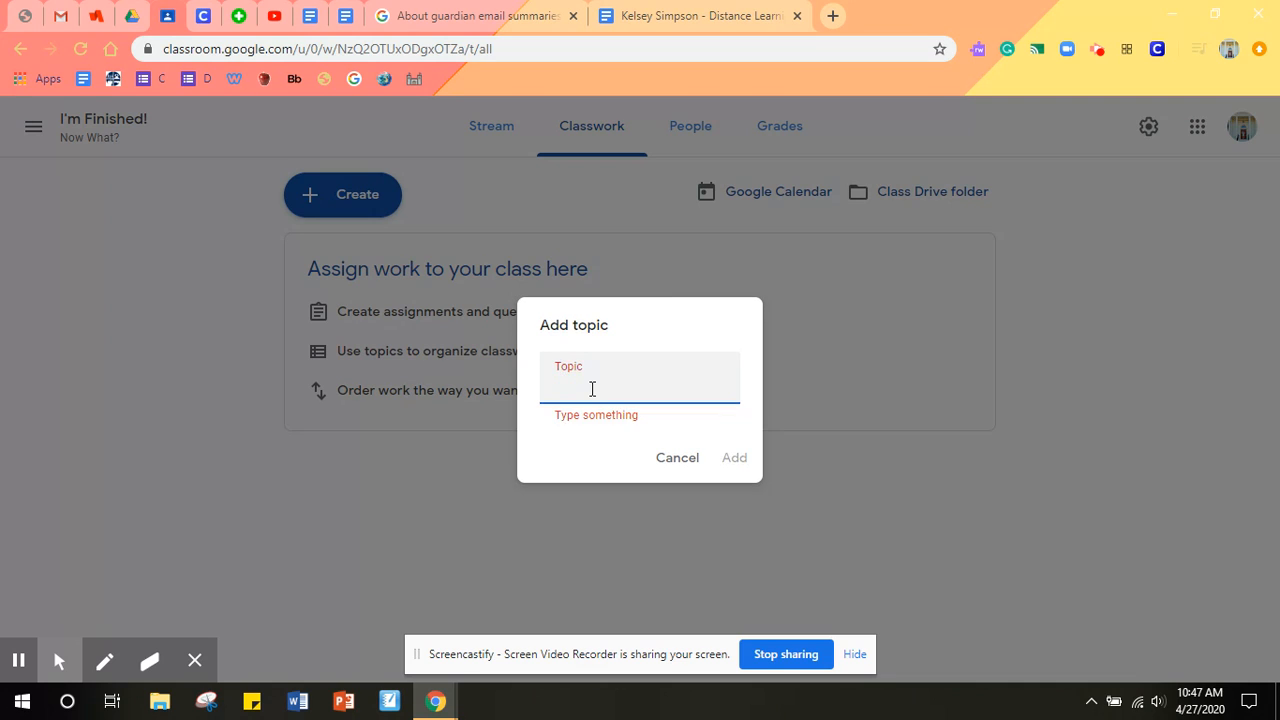
type("Unit 1")
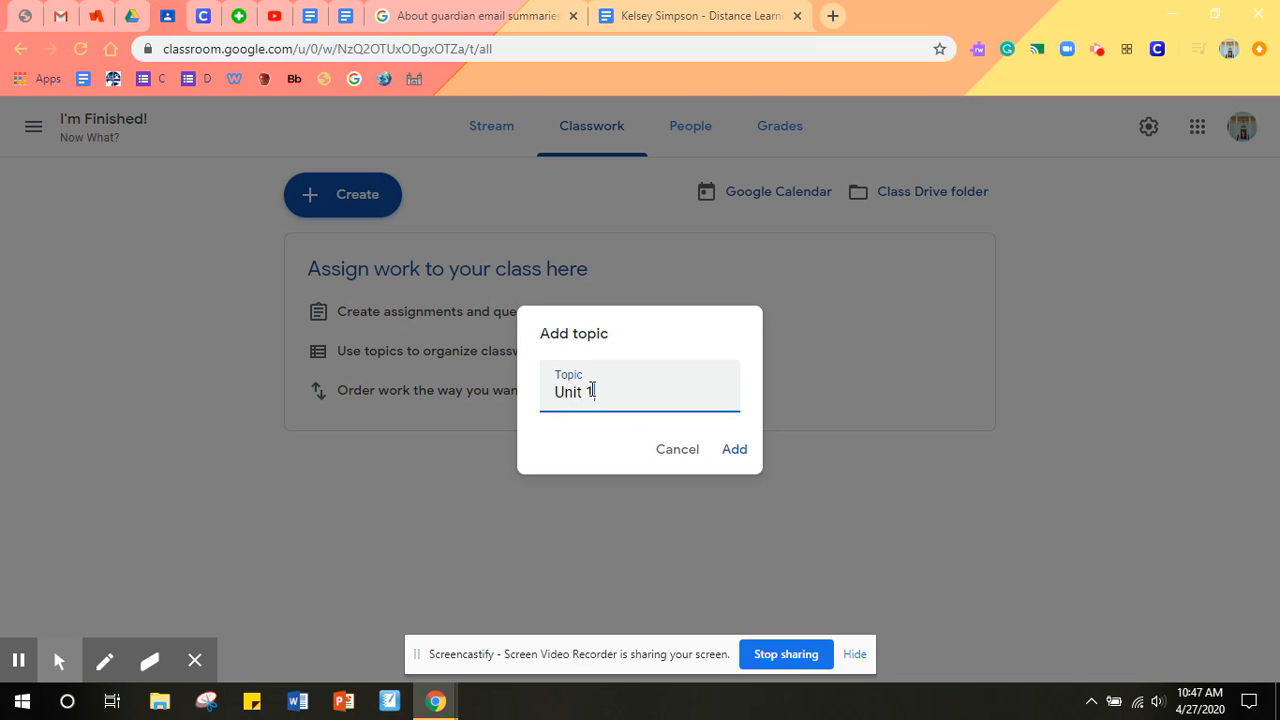
left_click(728, 450)
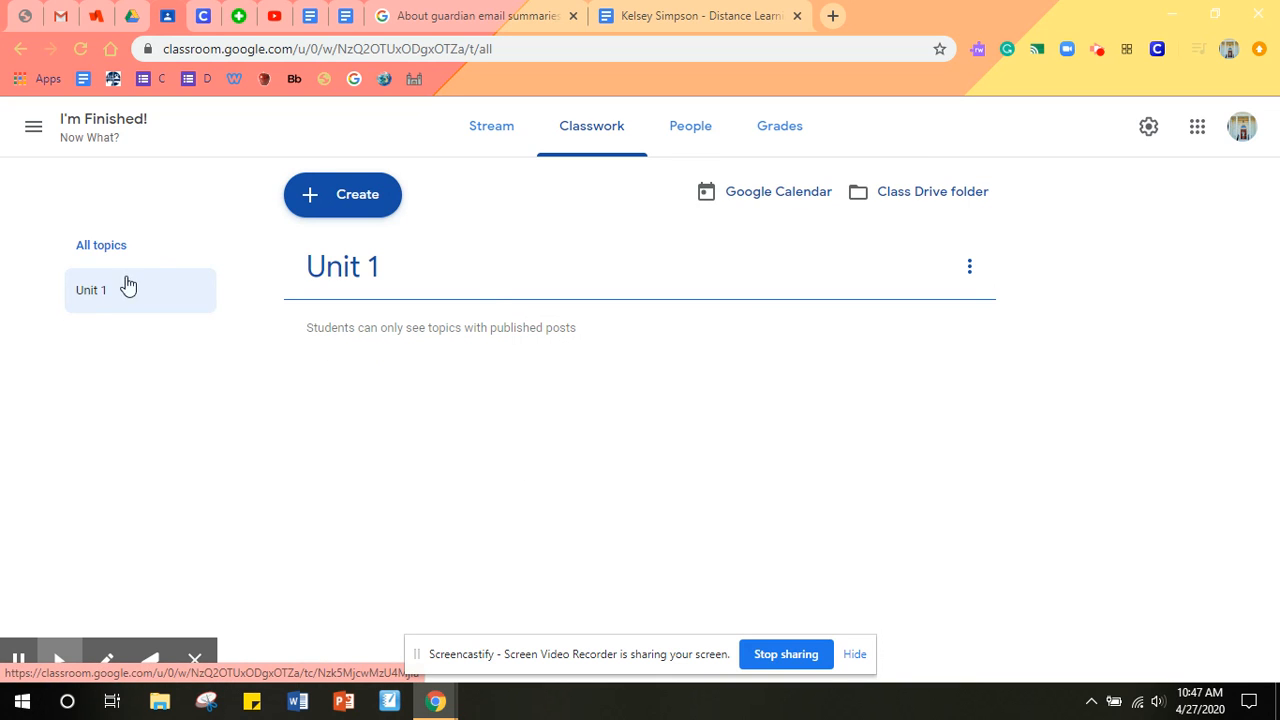
Create an assignment titled "Hello" with the instructions "Hi".
left_click(343, 196)
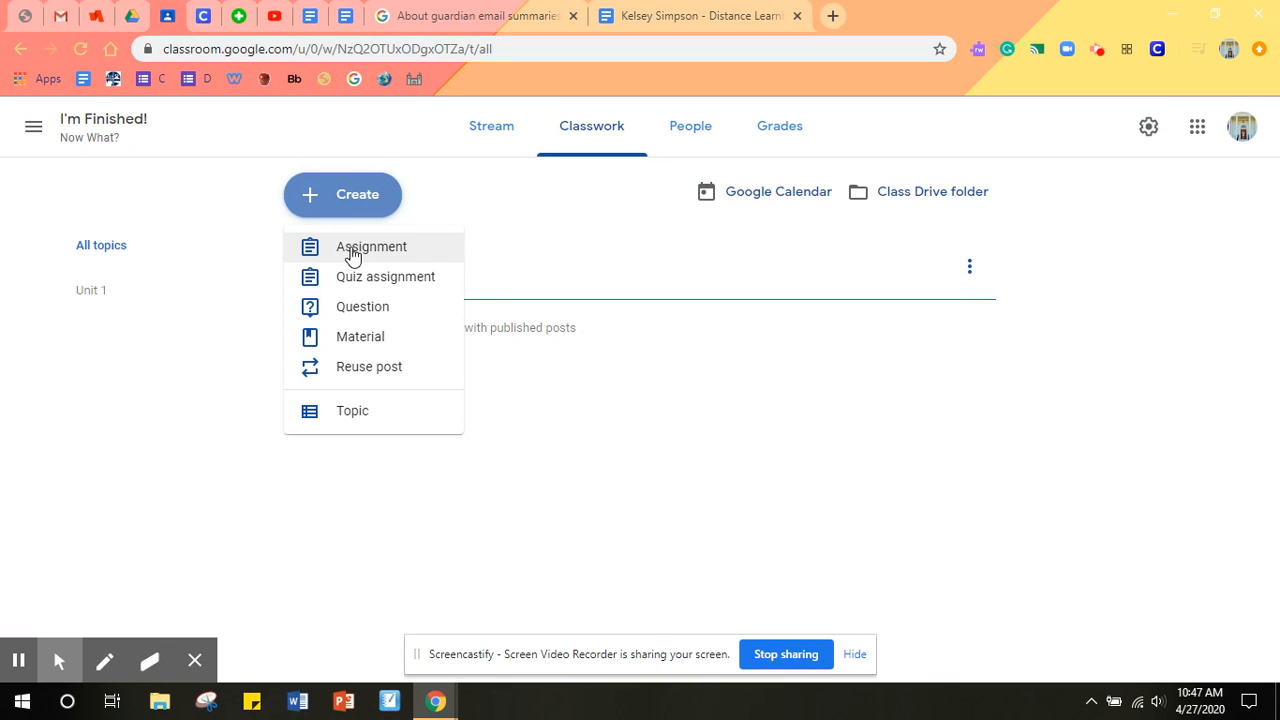
left_click(352, 252)
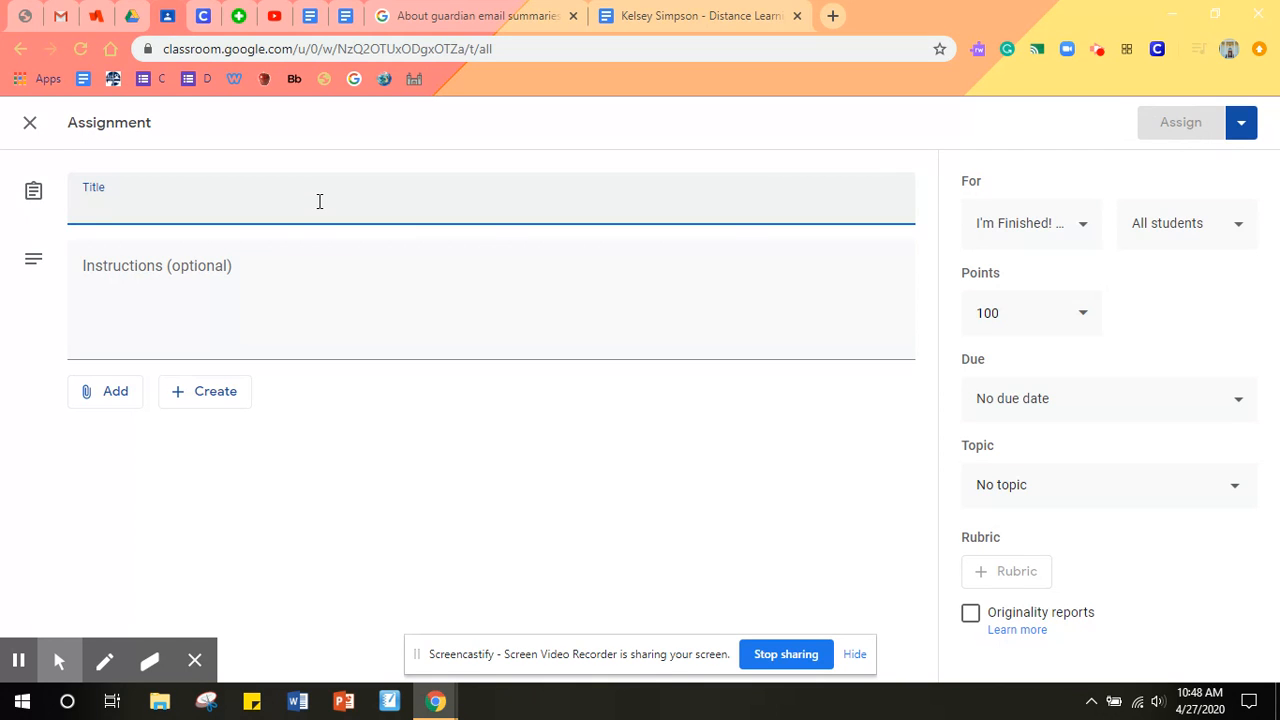
type("Hello")
key("Tab")
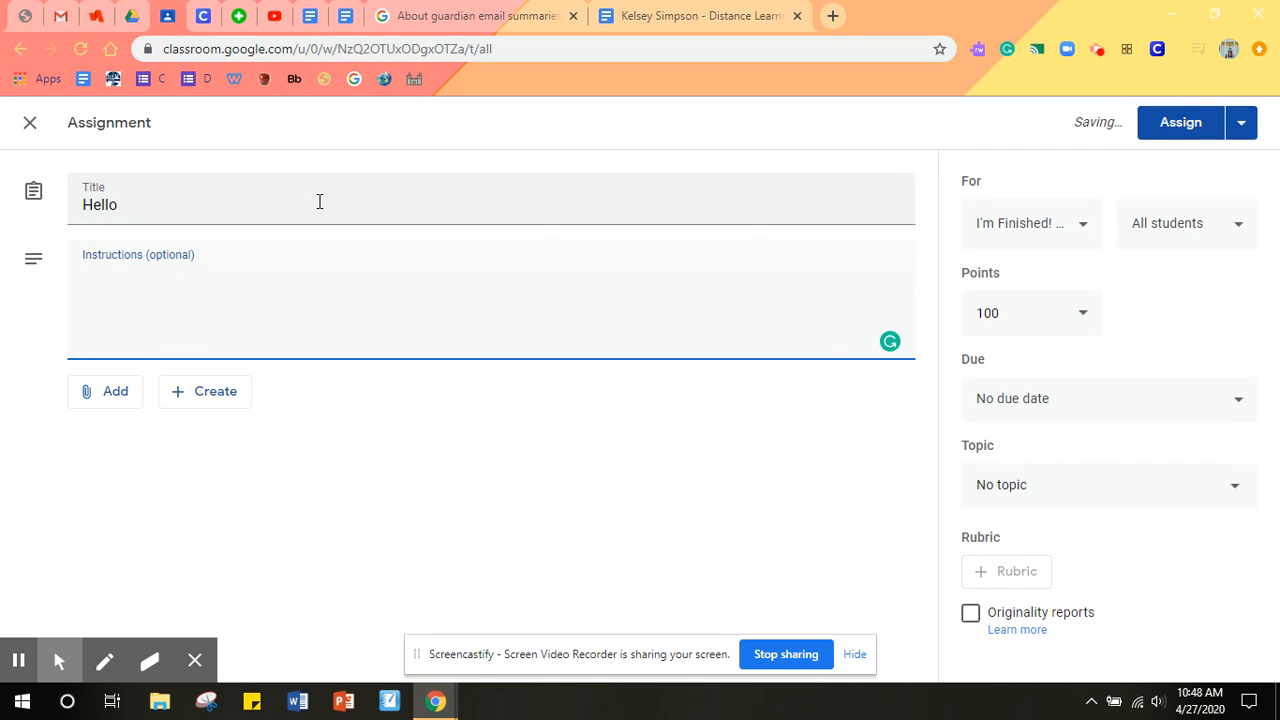
type("Hi")
Attach the "Attempts to Settle the Issue of Slavery" document from Google Drive and make a copy for each student.
left_click(104, 391)
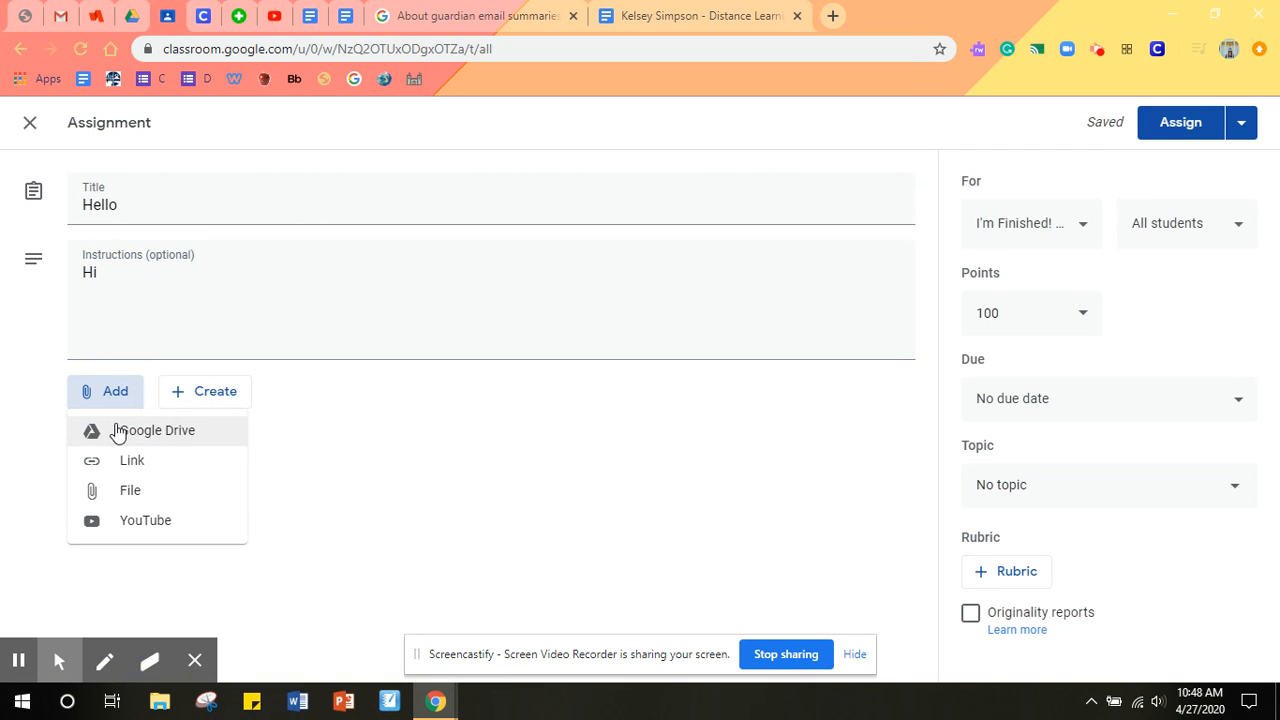
left_click(117, 430)
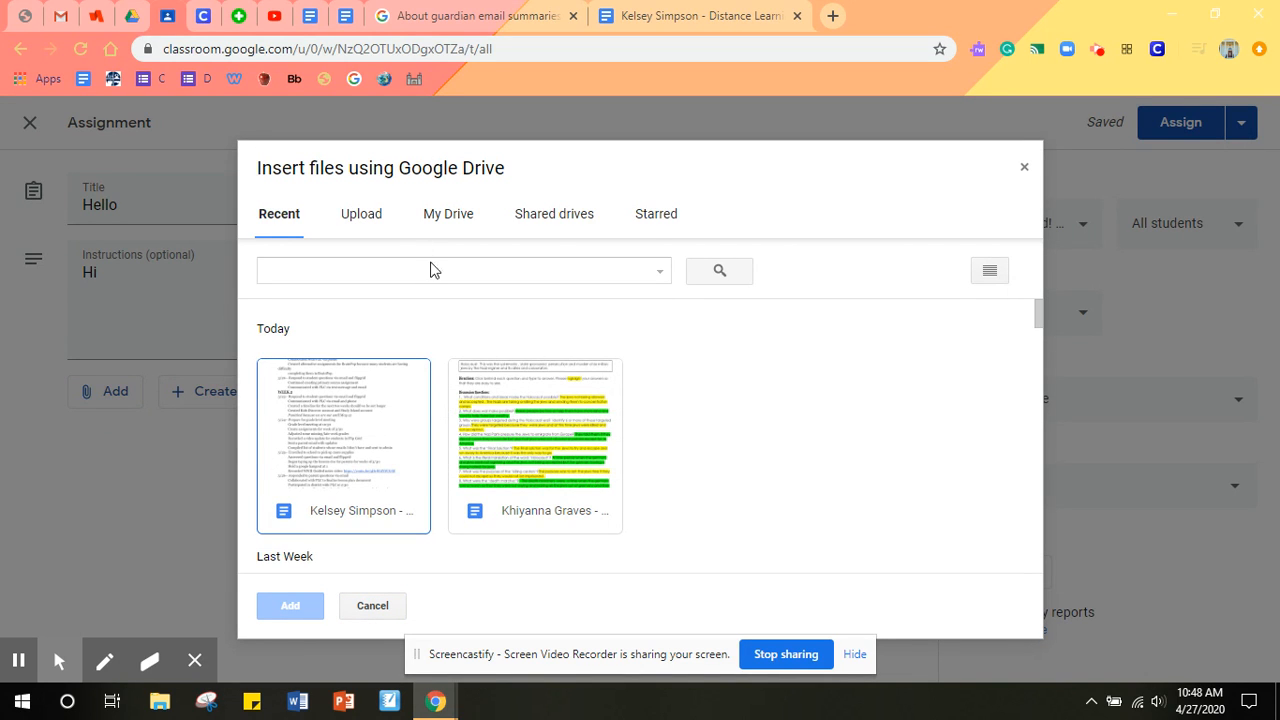
scroll(675, 440, "down", 2)
scroll(675, 440, "down", 1)
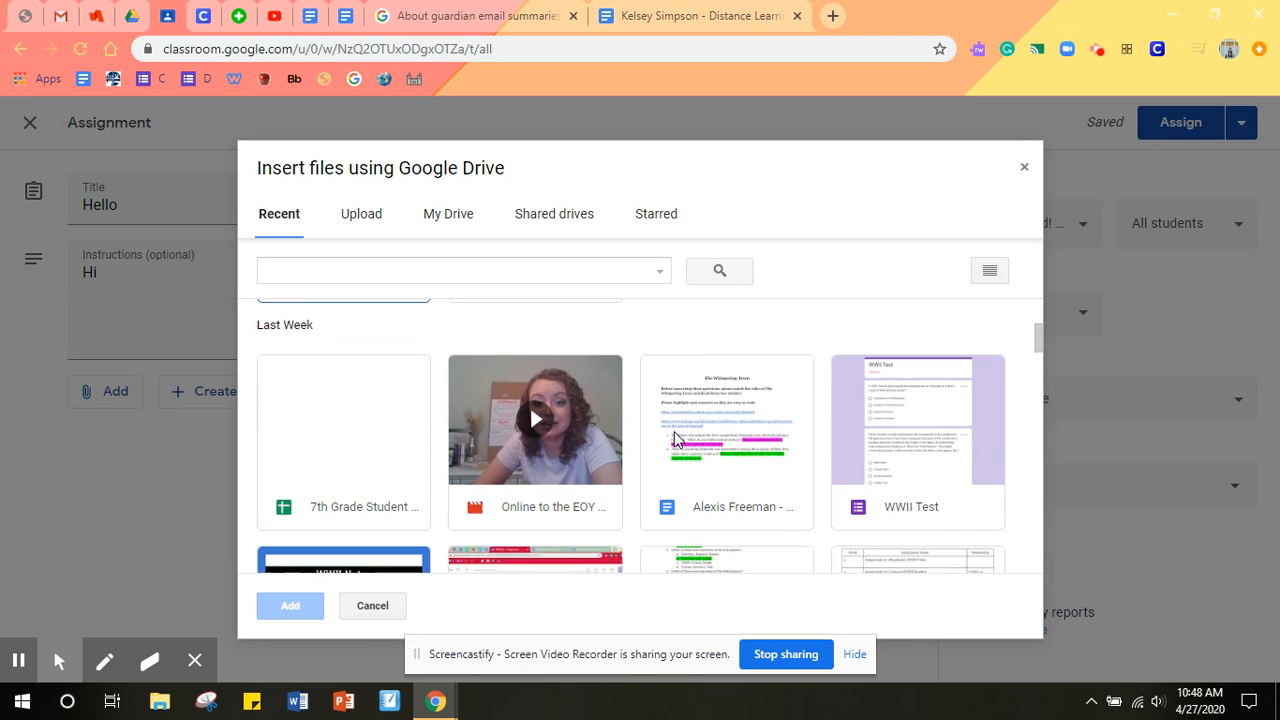
scroll(675, 440, "down", 2)
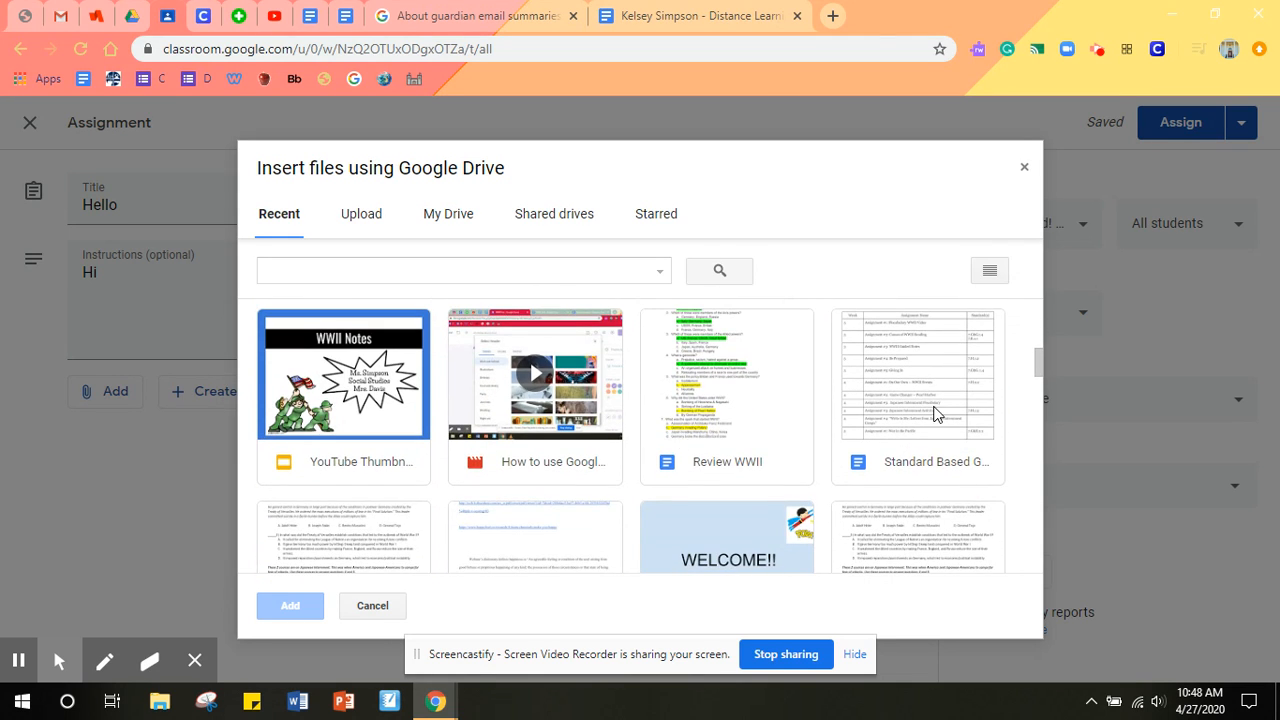
scroll(936, 414, "down", 2)
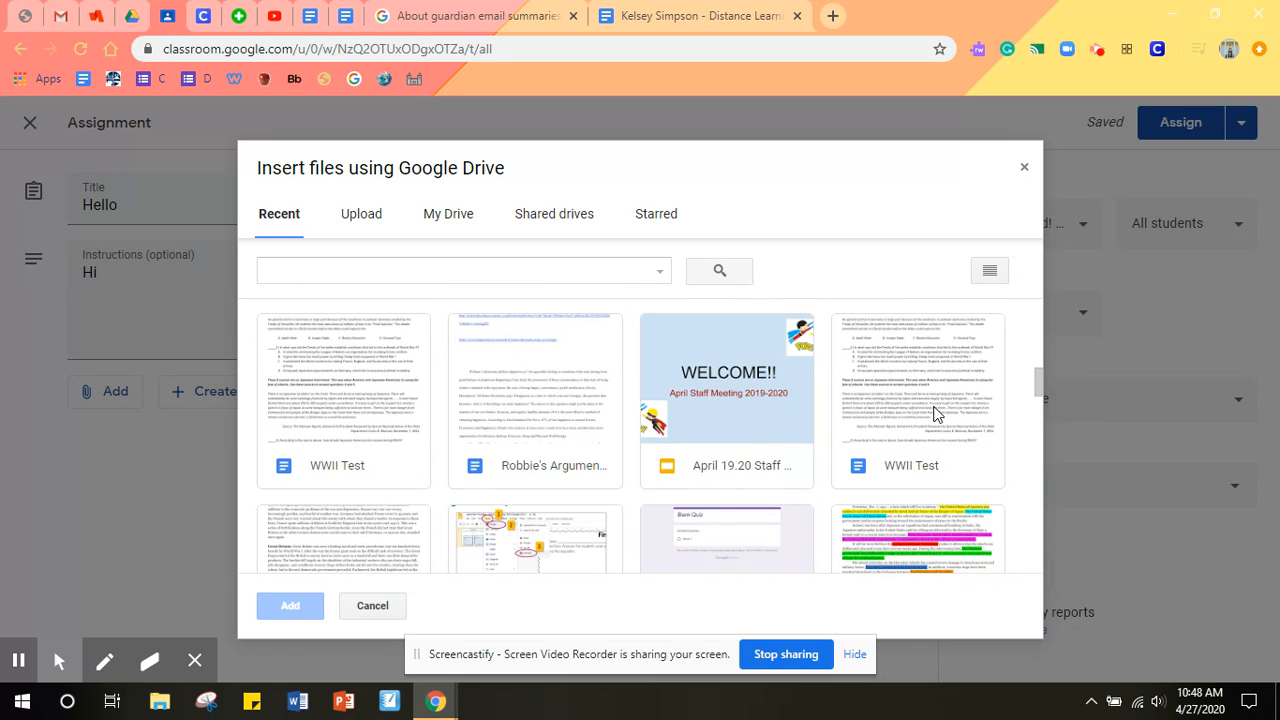
scroll(936, 414, "down", 2)
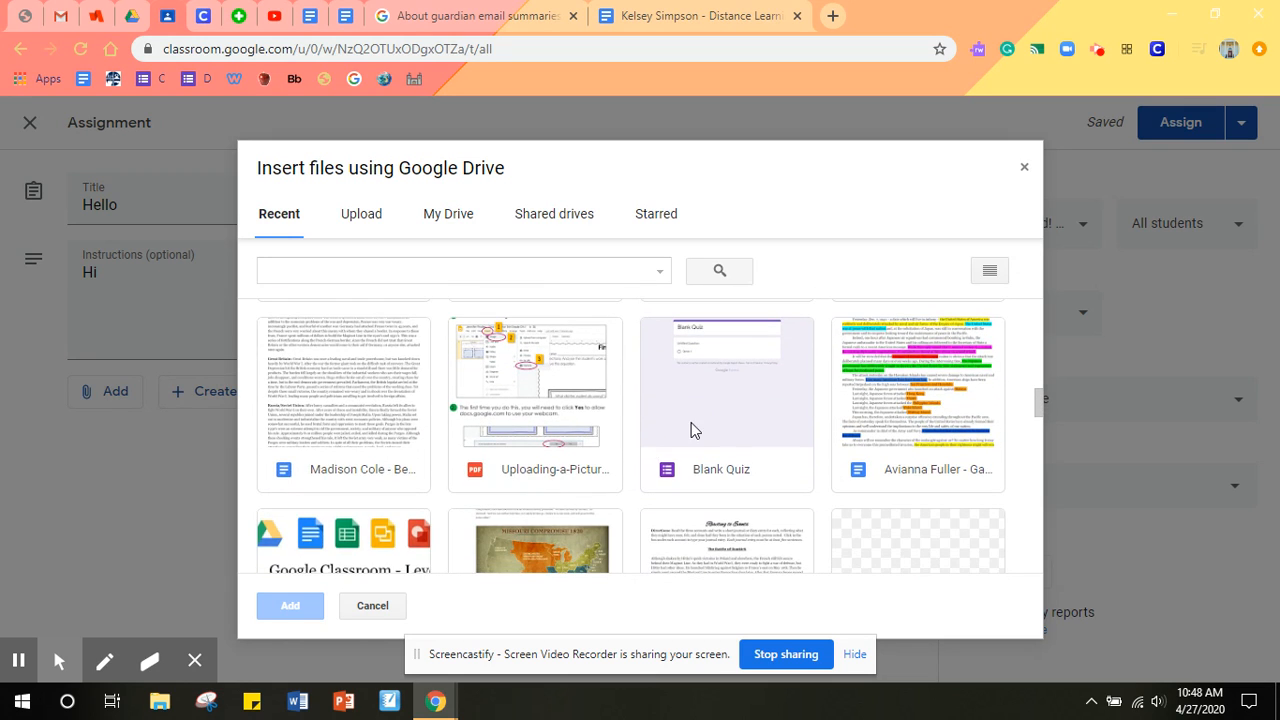
left_click(691, 422)
scroll(800, 443, "down", 2)
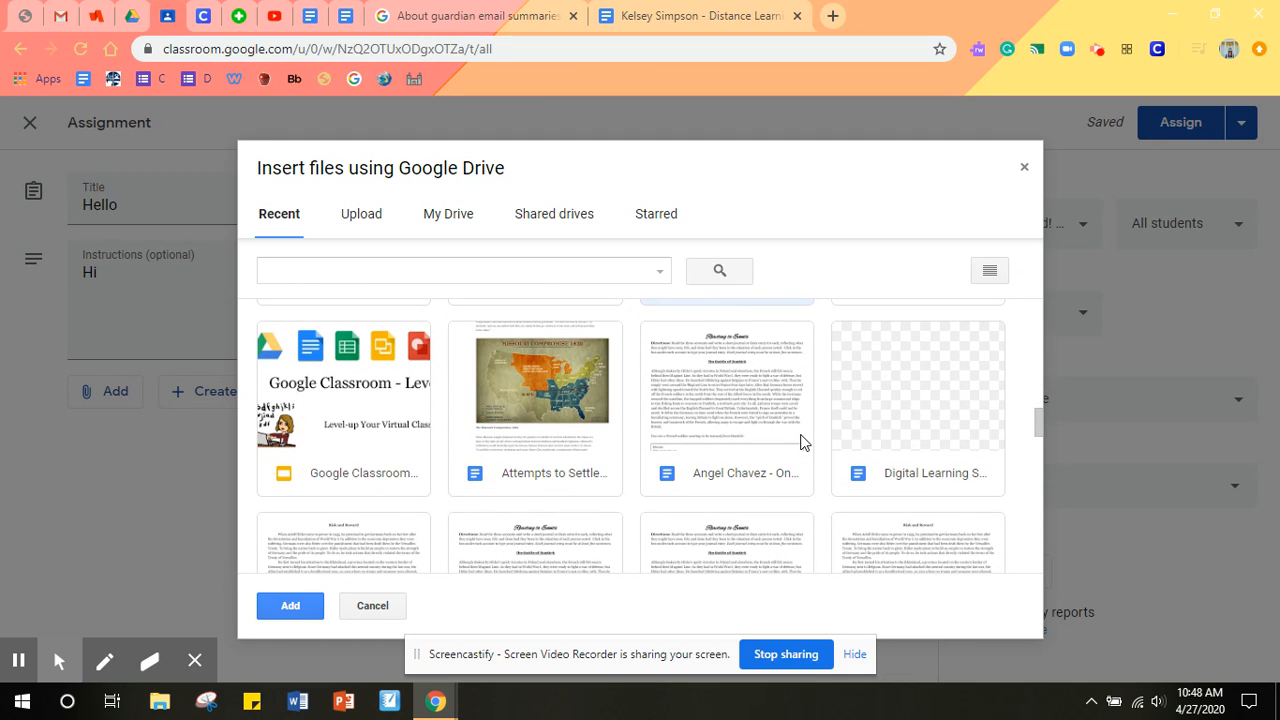
left_click(604, 414)
left_click(290, 605)
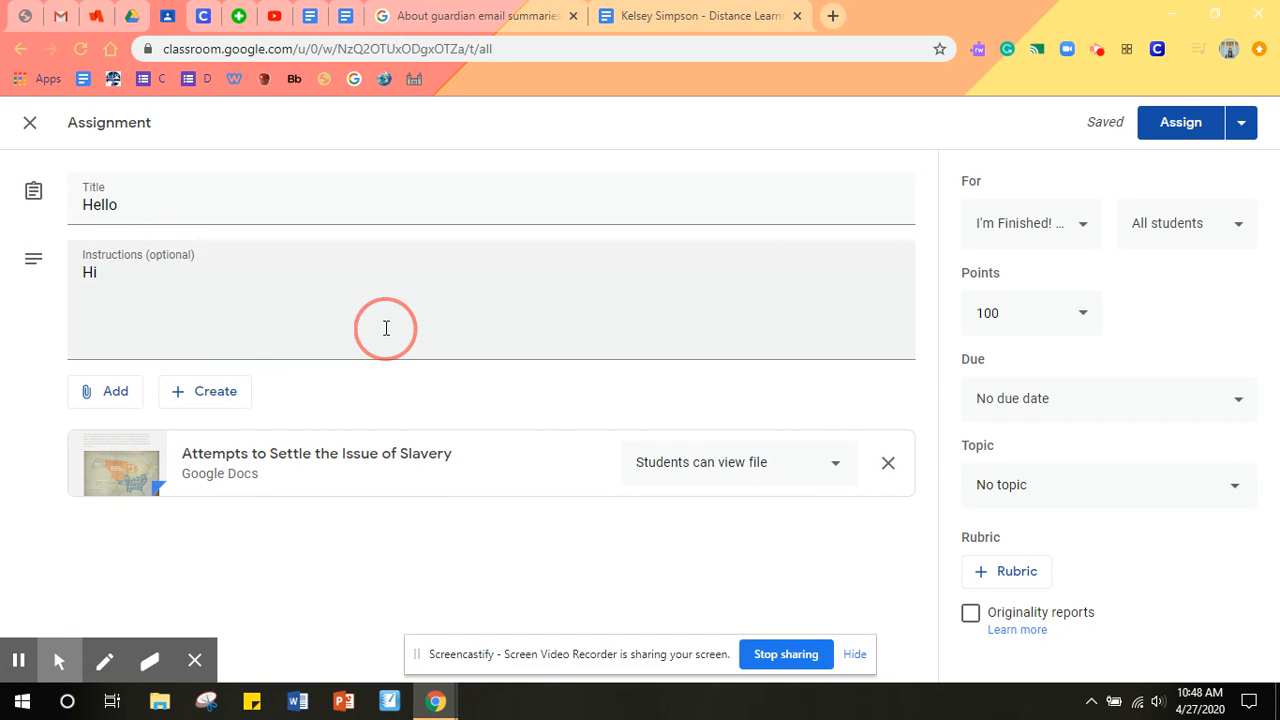
left_click(810, 465)
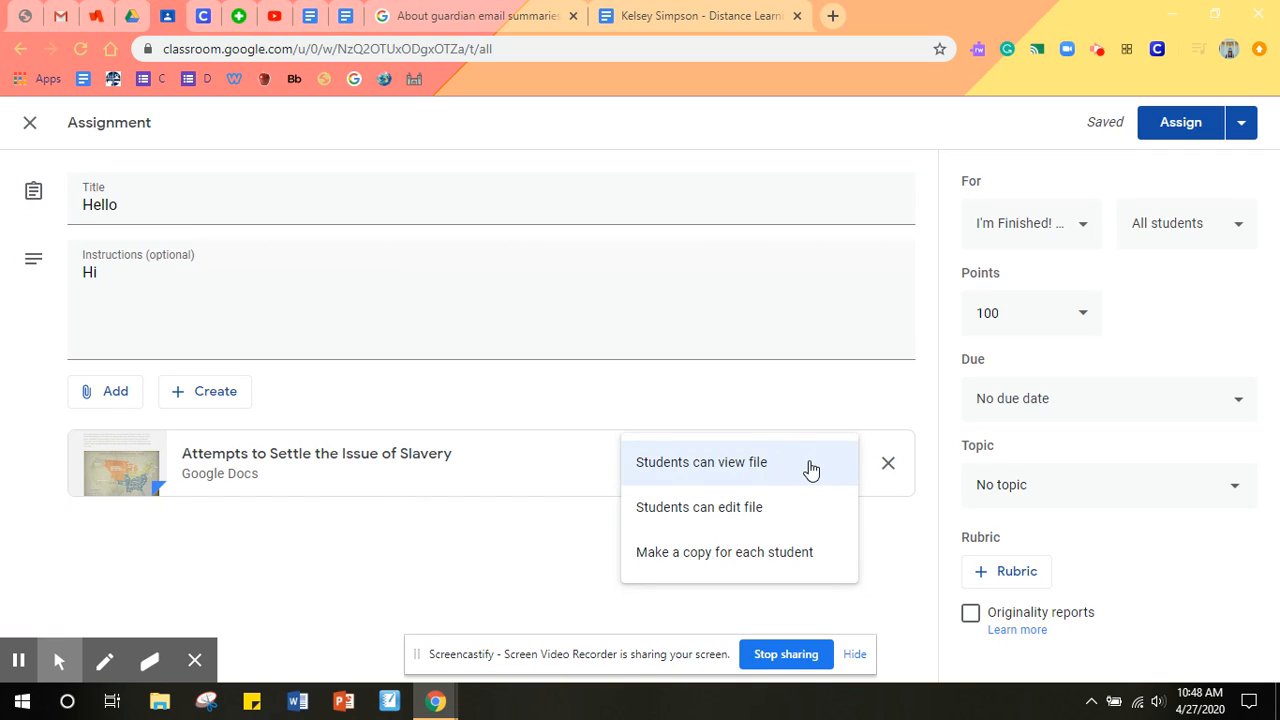
left_click(808, 558)
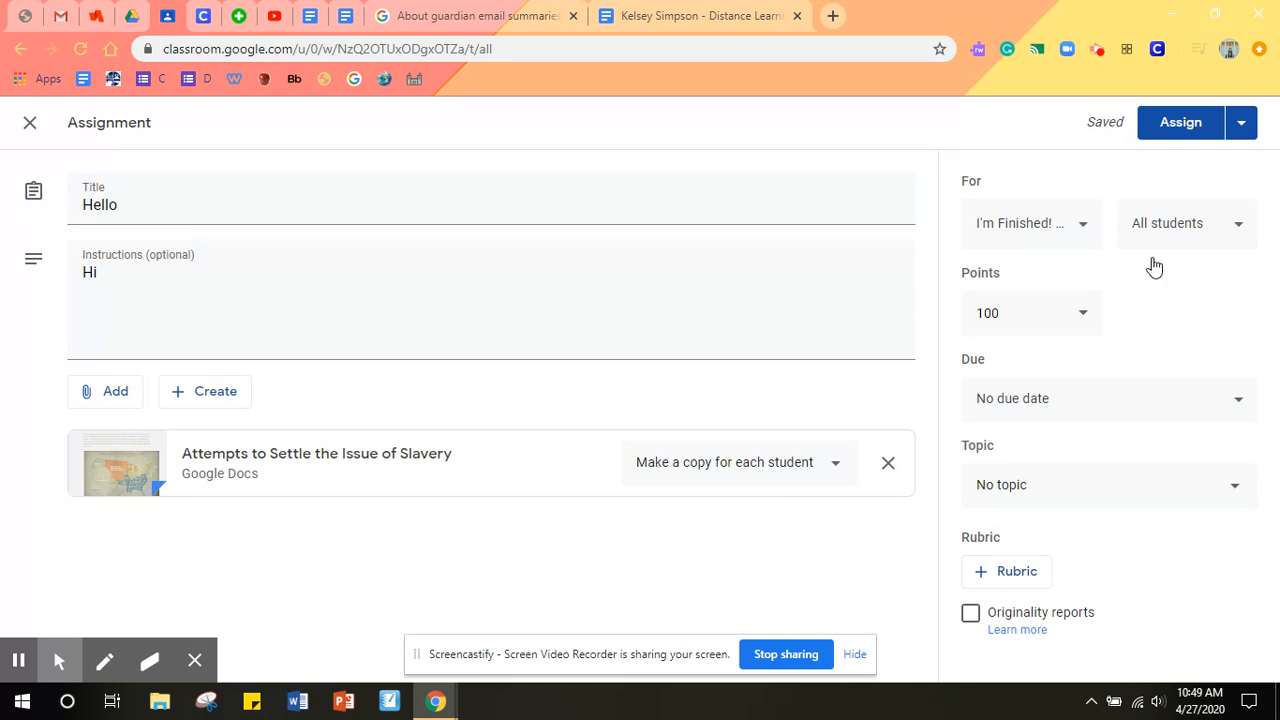
Try adding Social Studies Blocks 1 through 4 as recipient classes, and deselect all four again.
left_click(1070, 231)
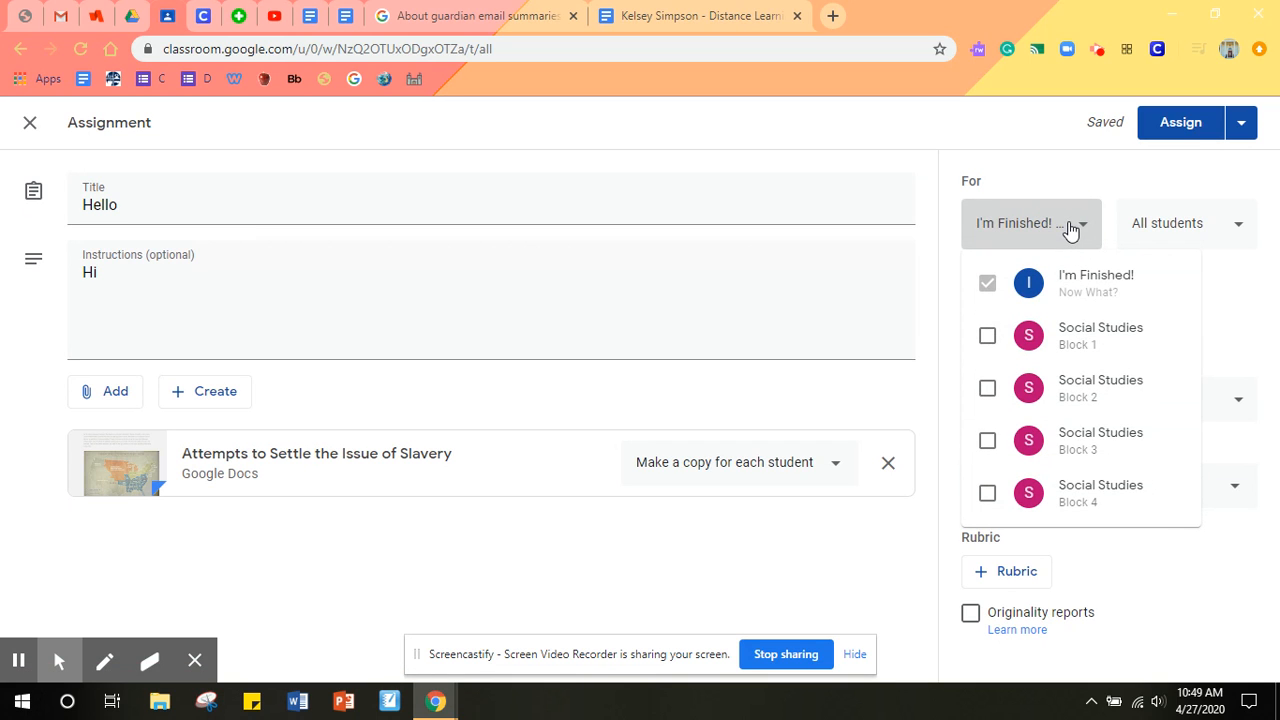
left_click(1094, 334)
left_click(1094, 400)
left_click(1095, 440)
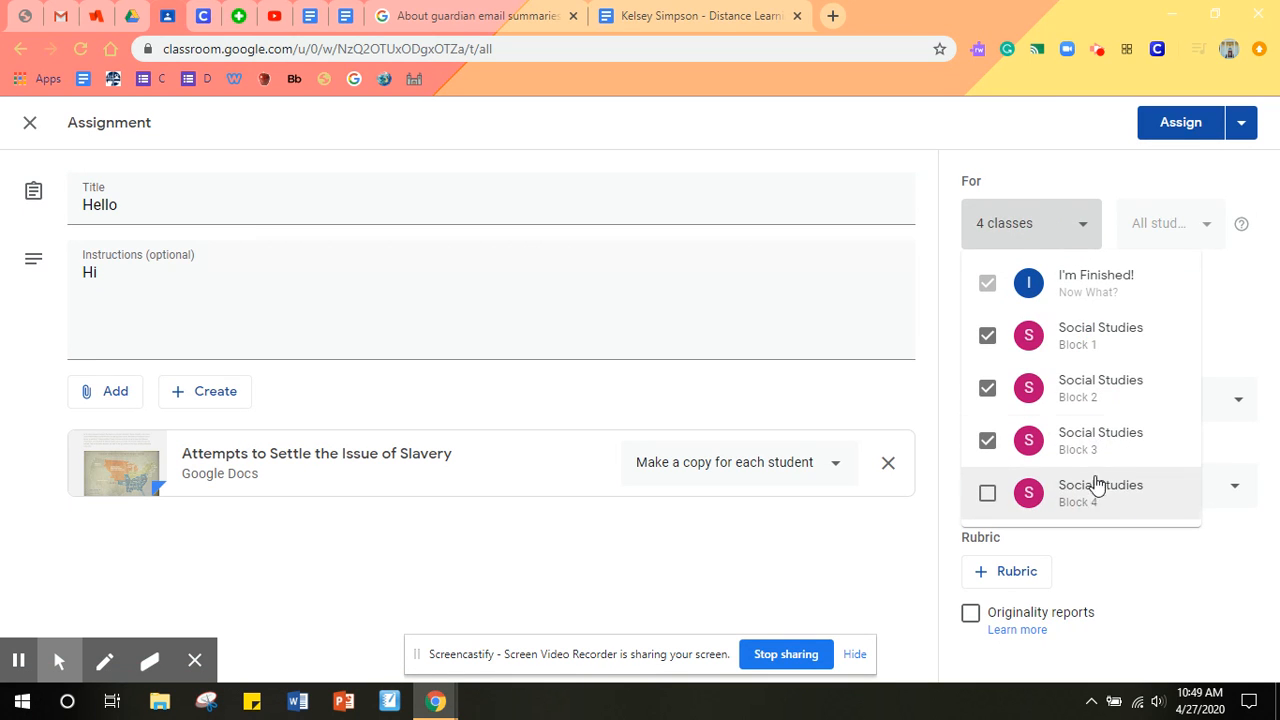
left_click(1100, 490)
left_click(1092, 335)
left_click_drag(1077, 397, 1075, 382)
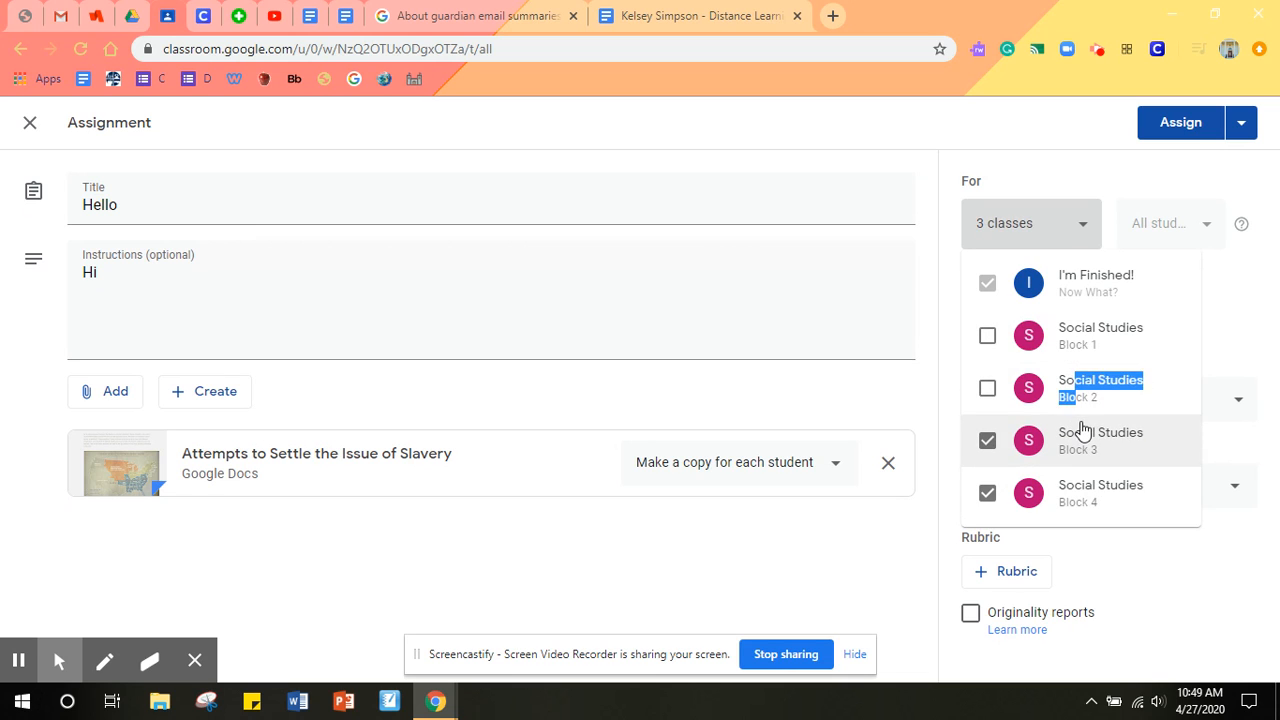
left_click(1088, 489)
left_click(1003, 432)
left_click(1058, 240)
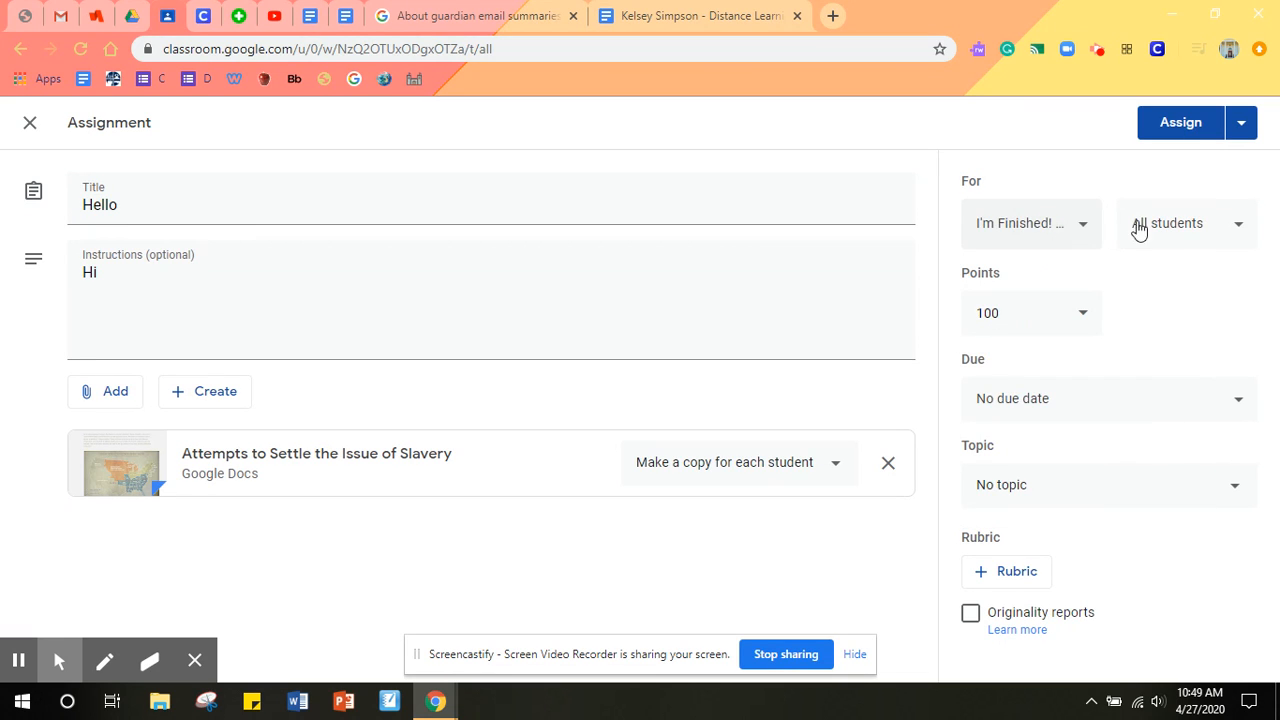
Examine the assignment's student selection and its ungraded points option.
left_click(1215, 237)
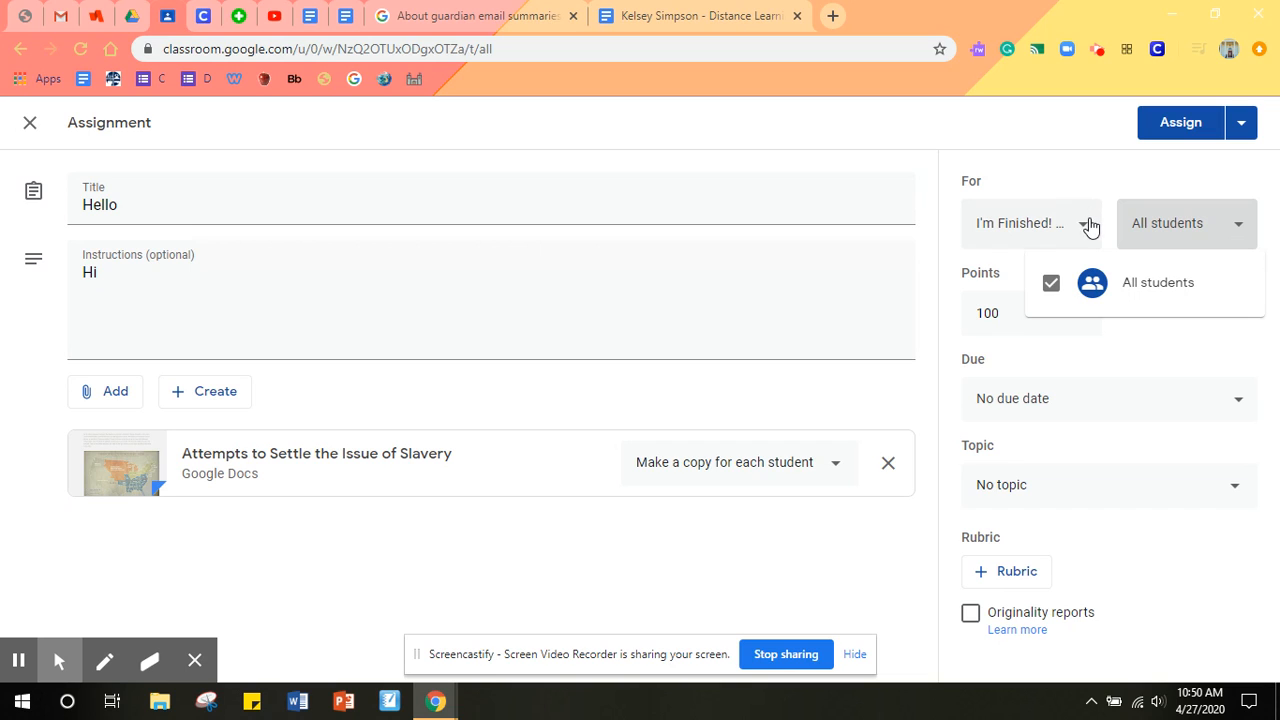
left_click(1240, 228)
left_click(1083, 327)
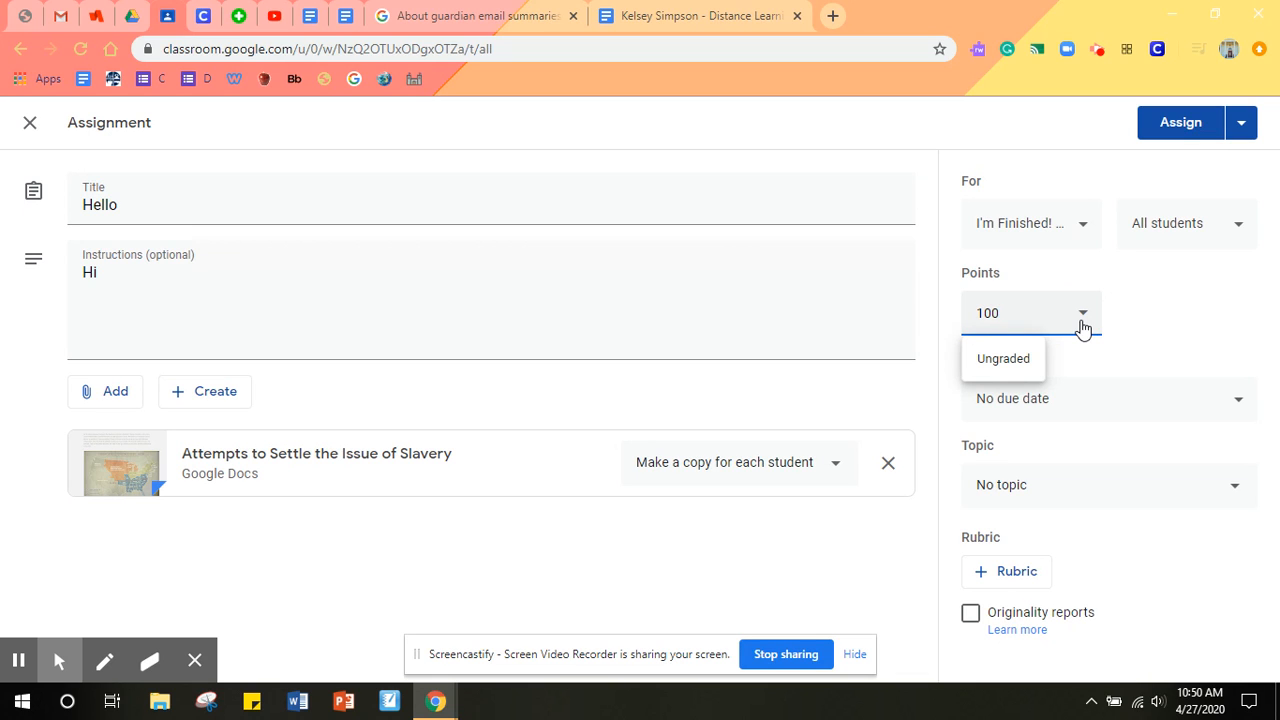
left_click(1147, 299)
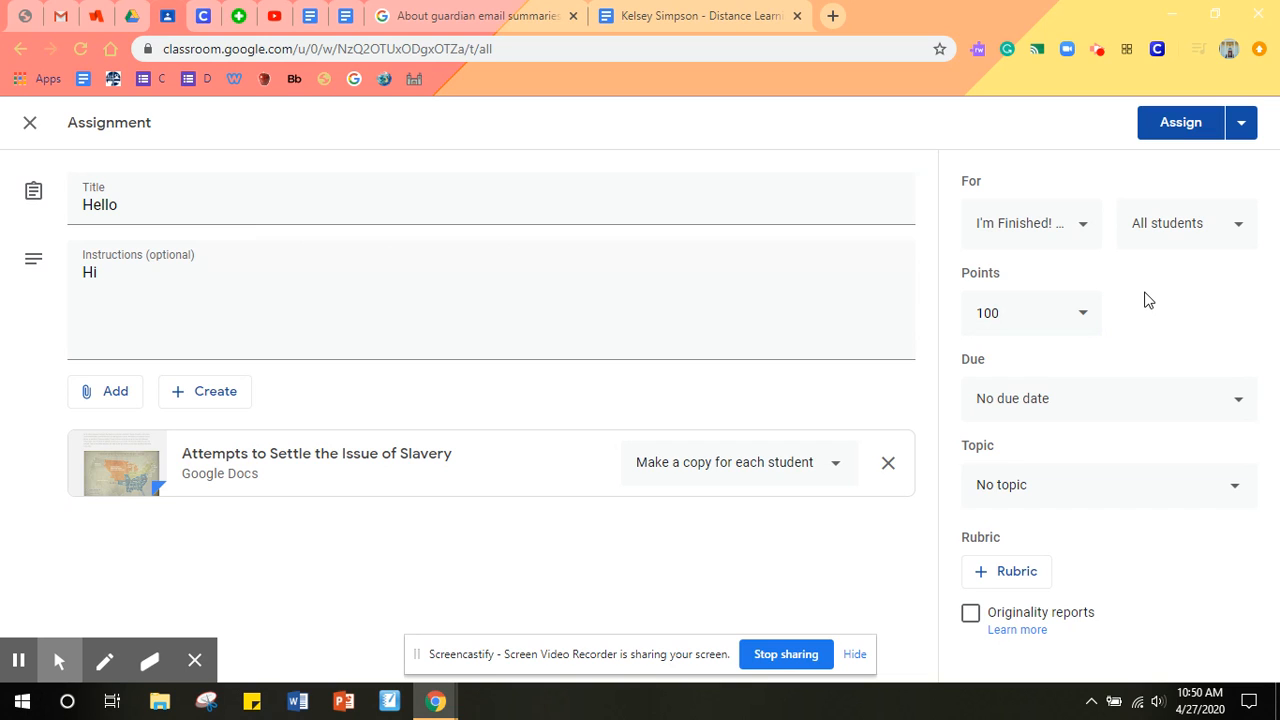
Try a value of 3 points for the assignment and restore it to 100.
left_click_drag(1000, 316, 943, 320)
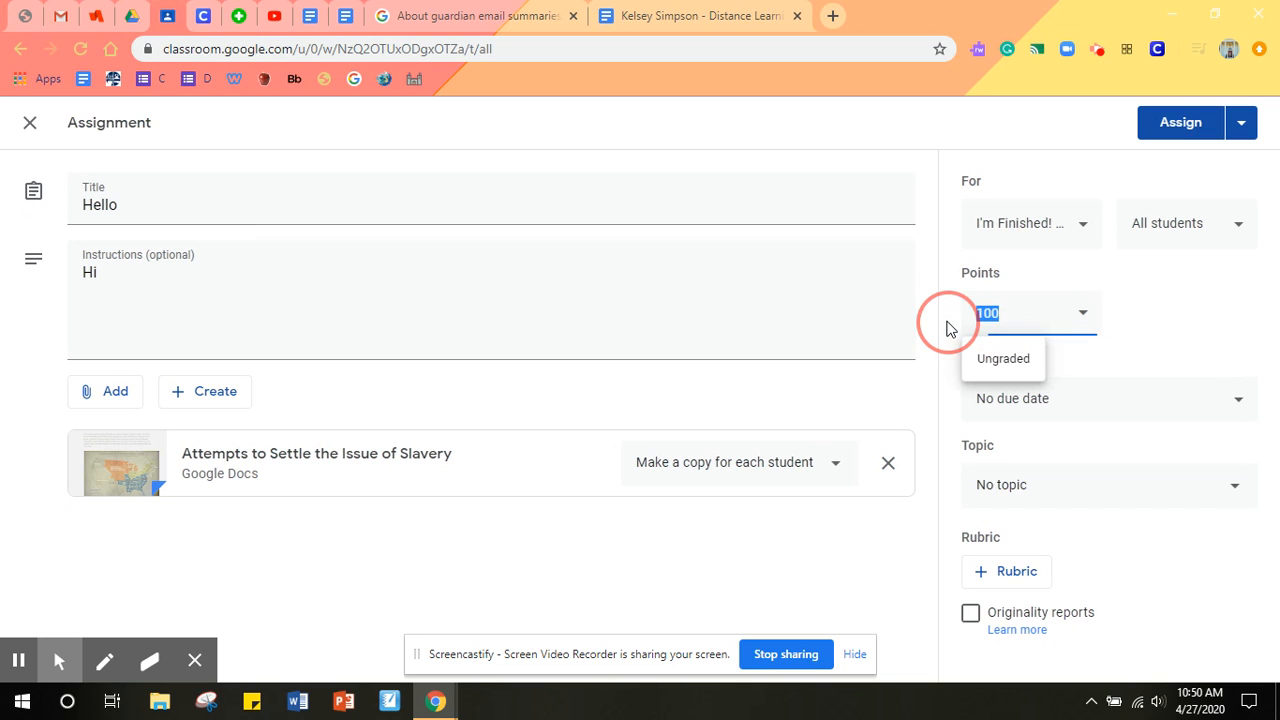
type("3")
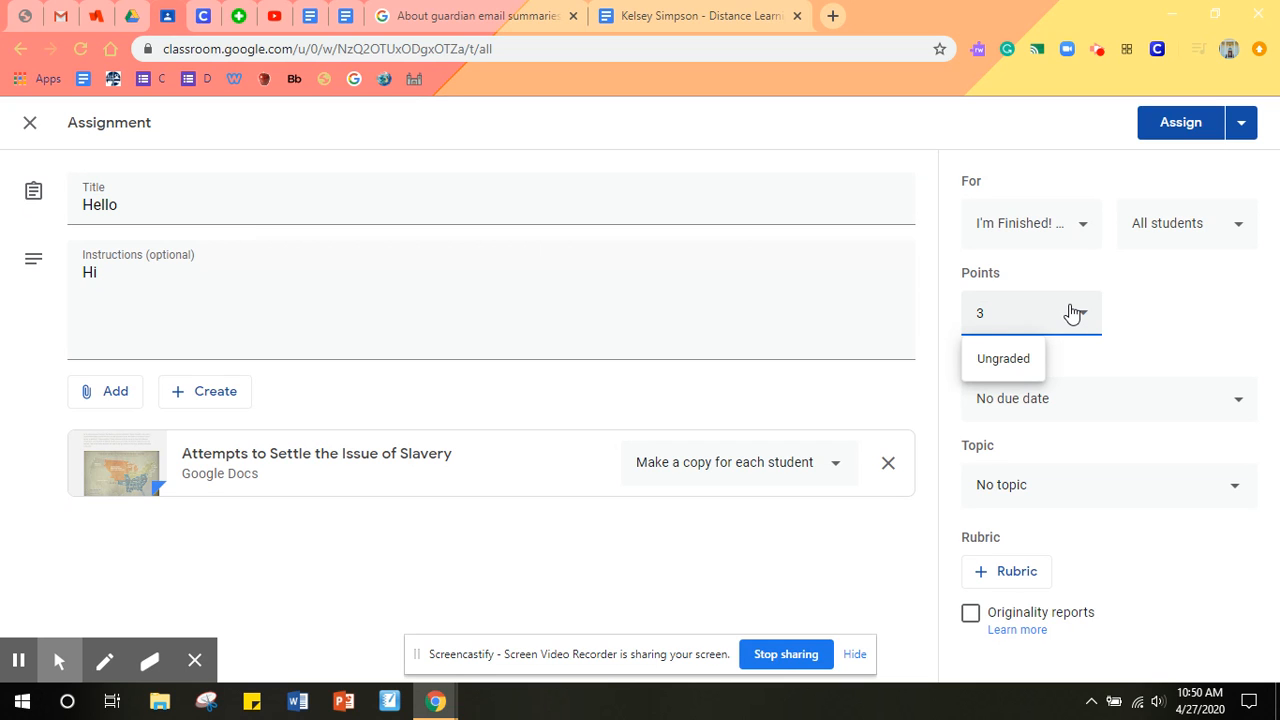
key("BackSpace")
type("100")
left_click(1148, 316)
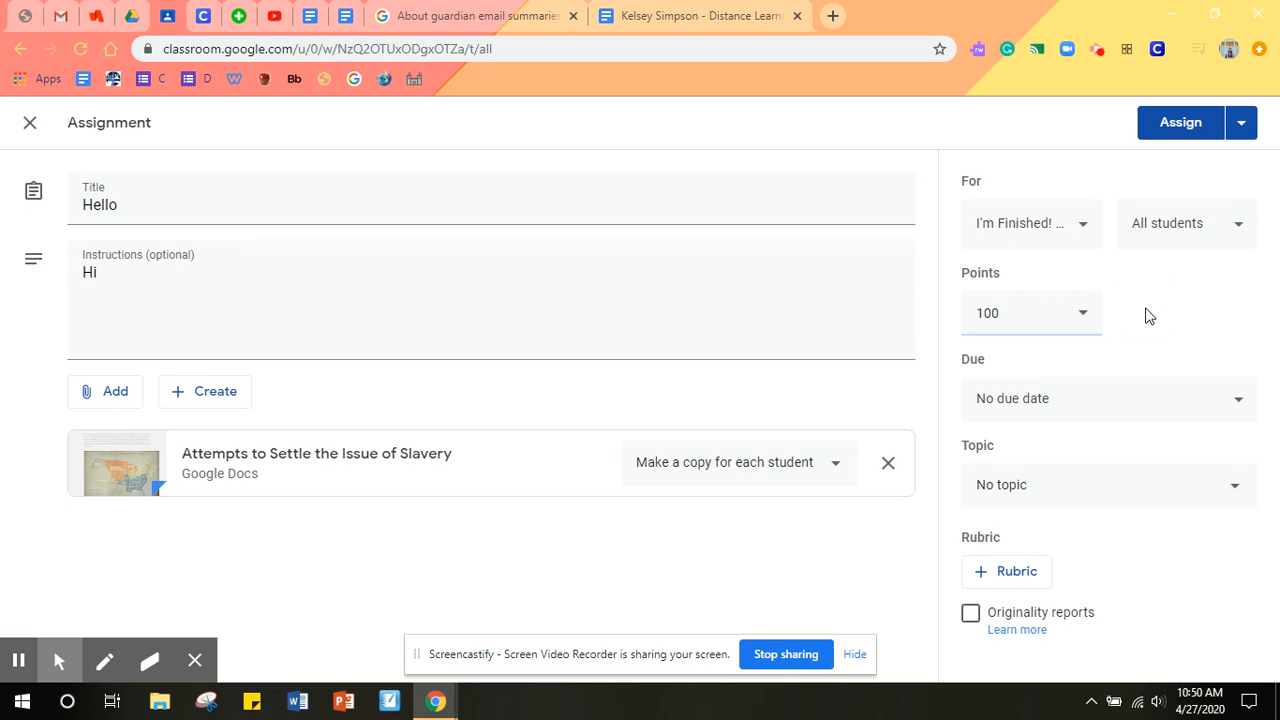
Set the assignment's due date to May 3, 2020 at 9:00 PM.
left_click(1134, 410)
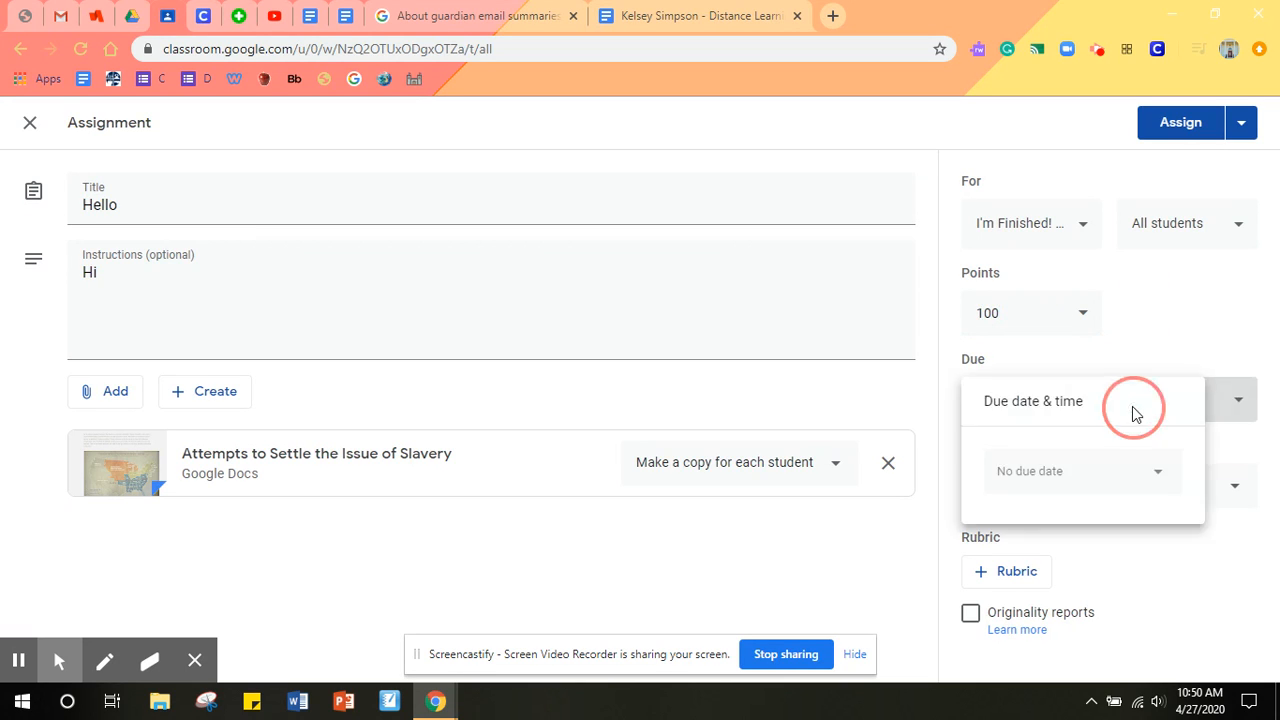
left_click(1154, 478)
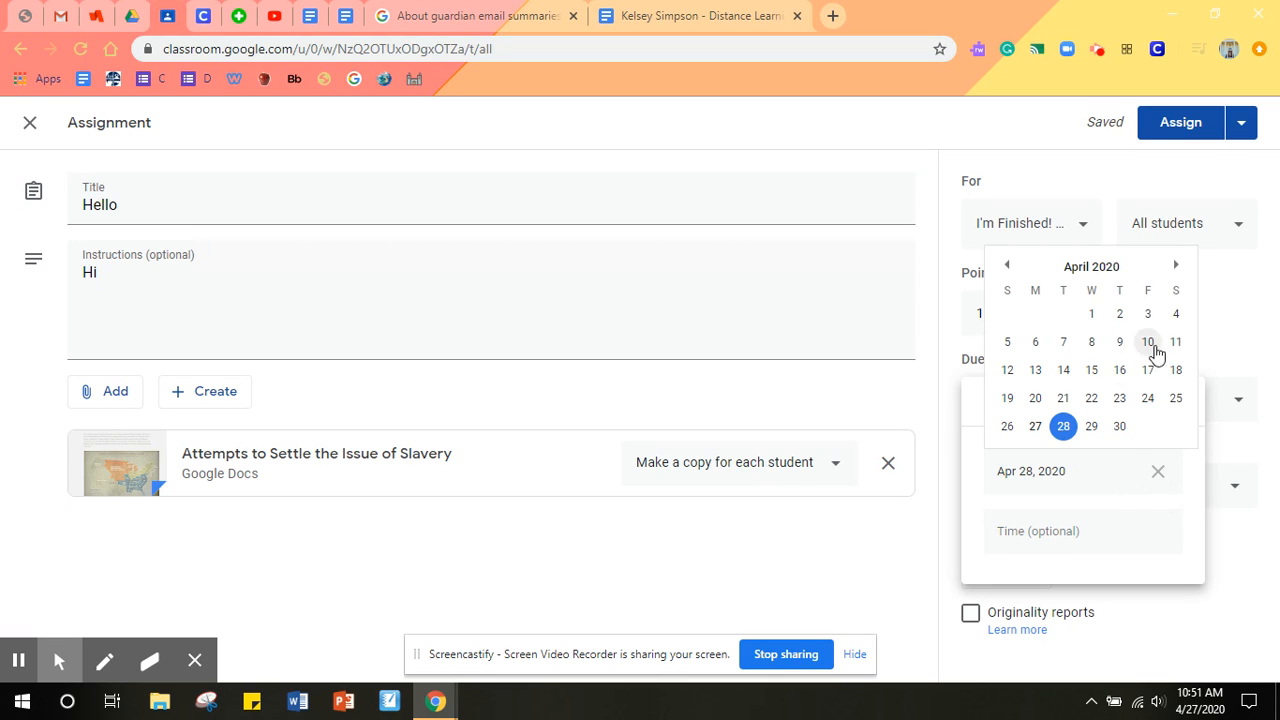
left_click(1176, 265)
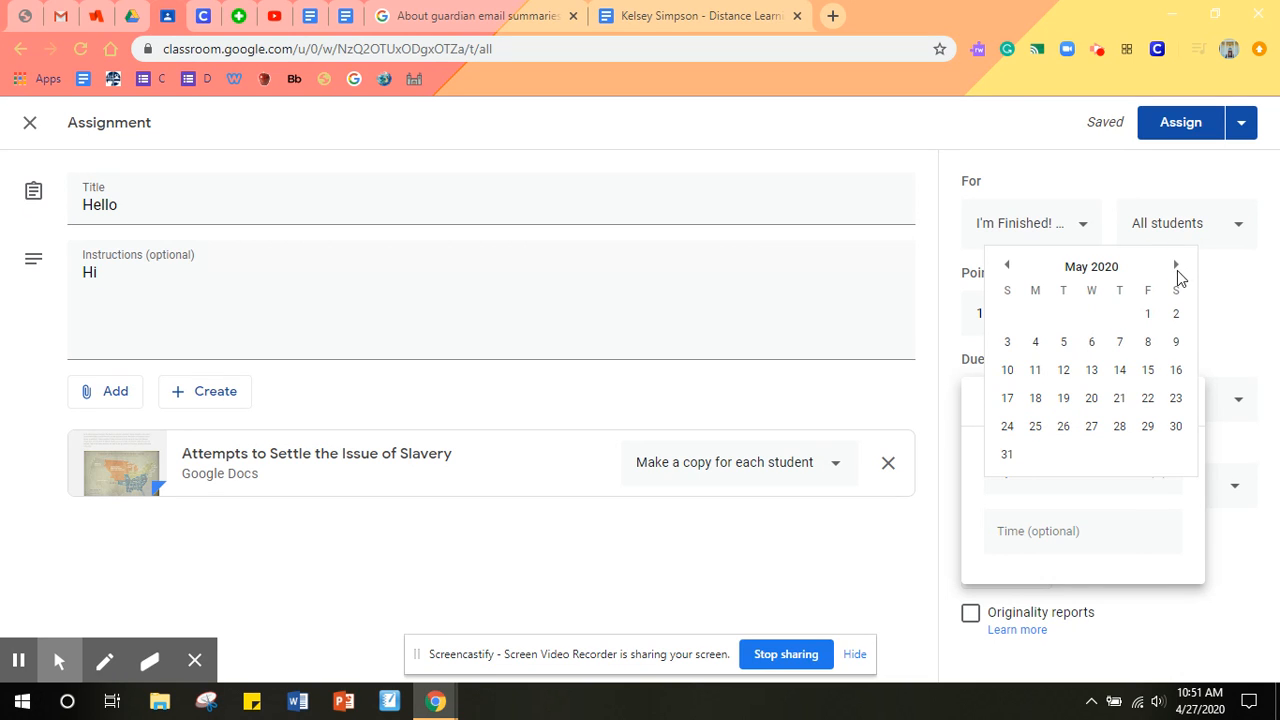
left_click(1017, 346)
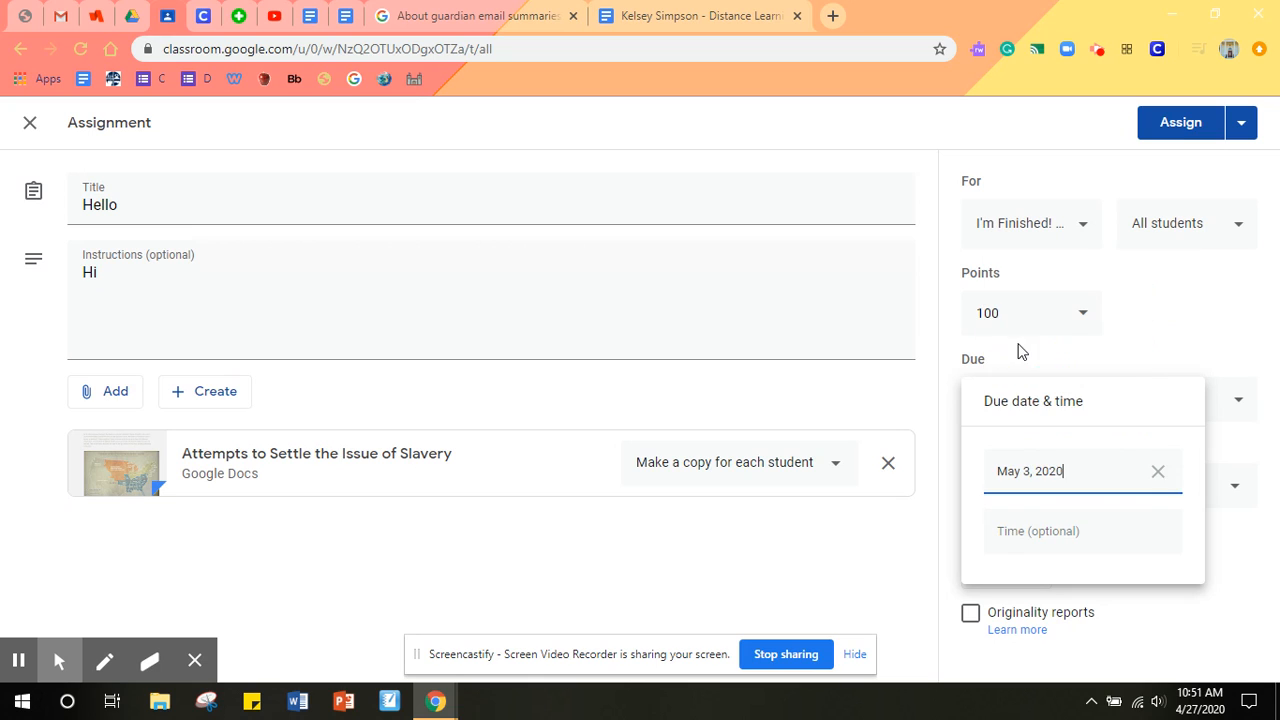
left_click(1072, 531)
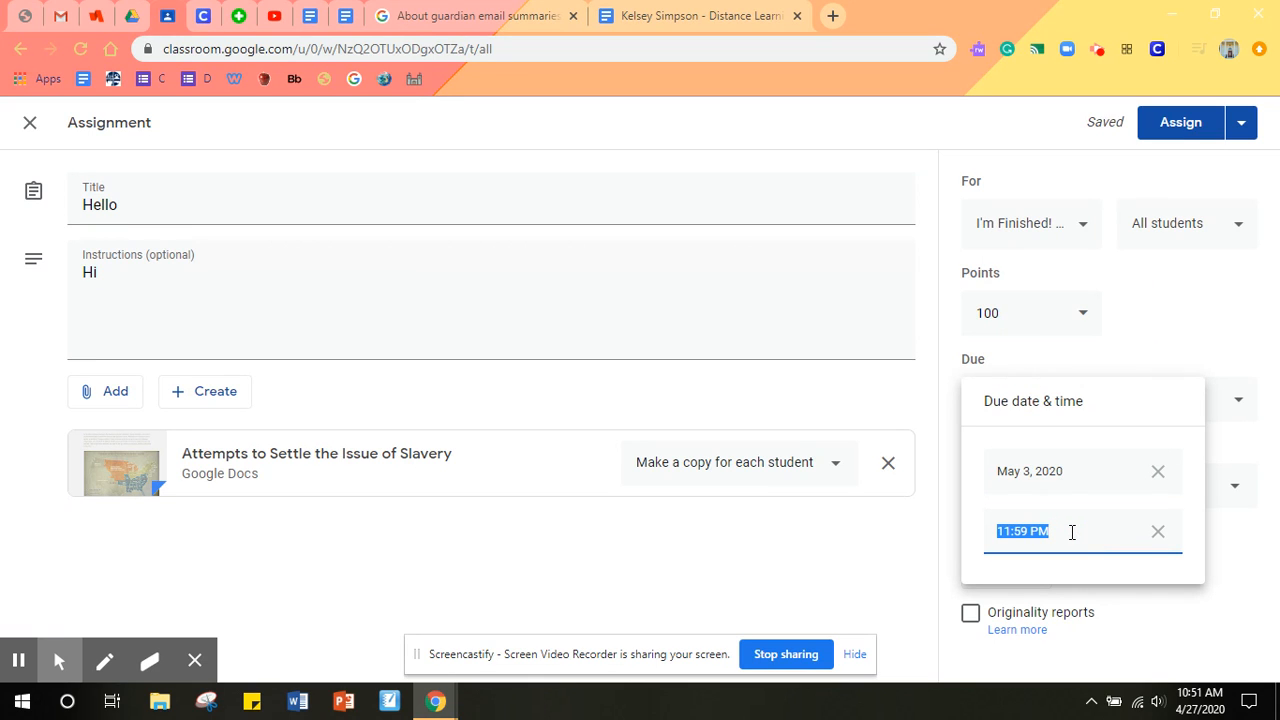
type("9:00PM")
left_click(1185, 337)
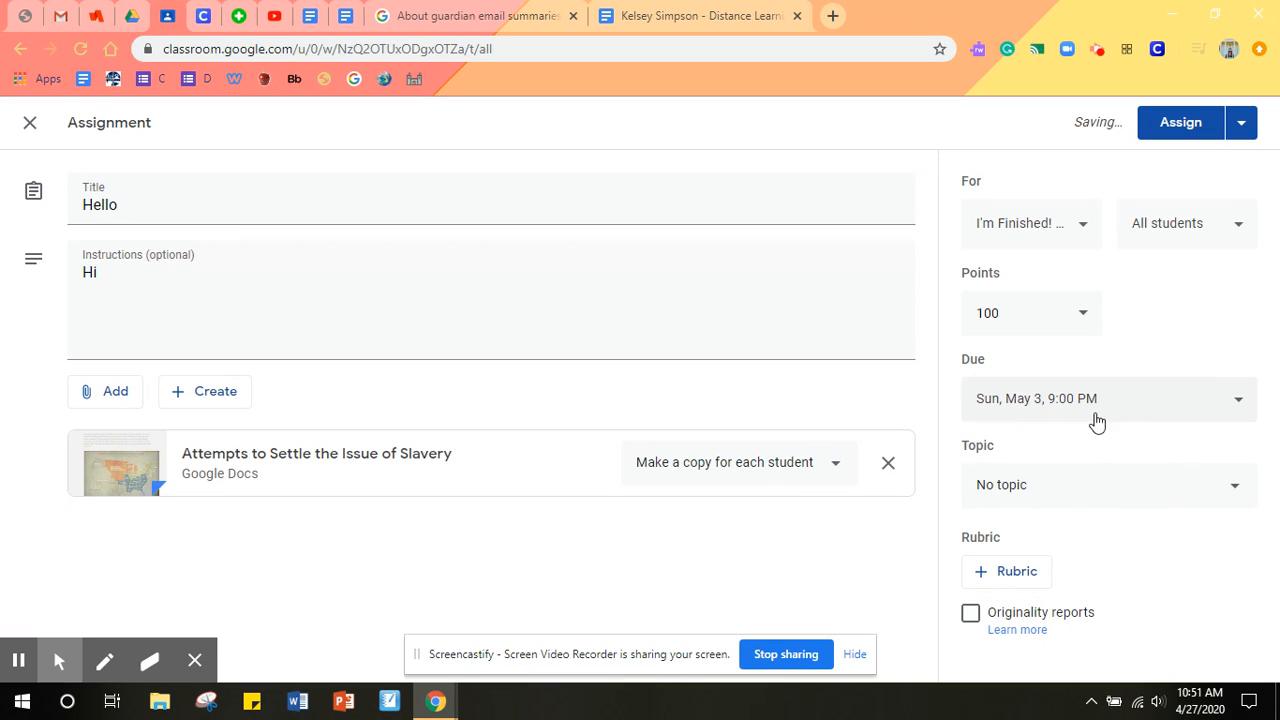
File the assignment under the Unit 1 topic and assign it to the class.
left_click(1064, 500)
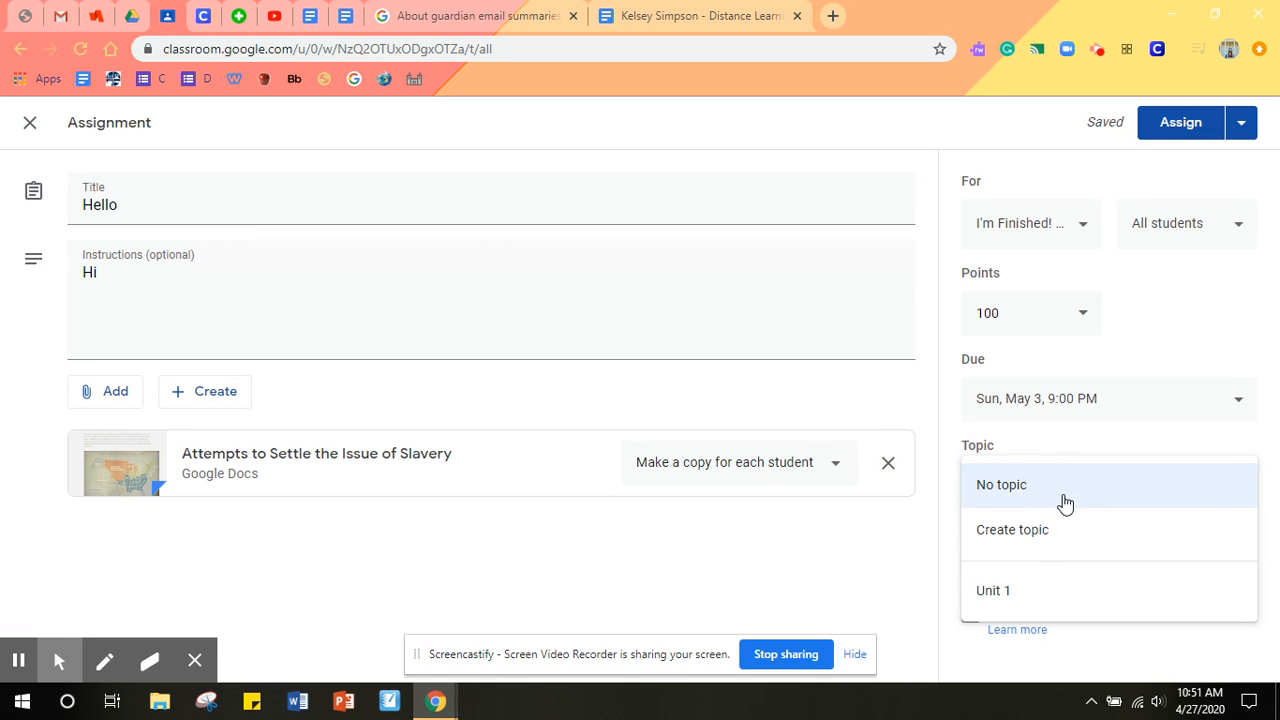
left_click(1051, 600)
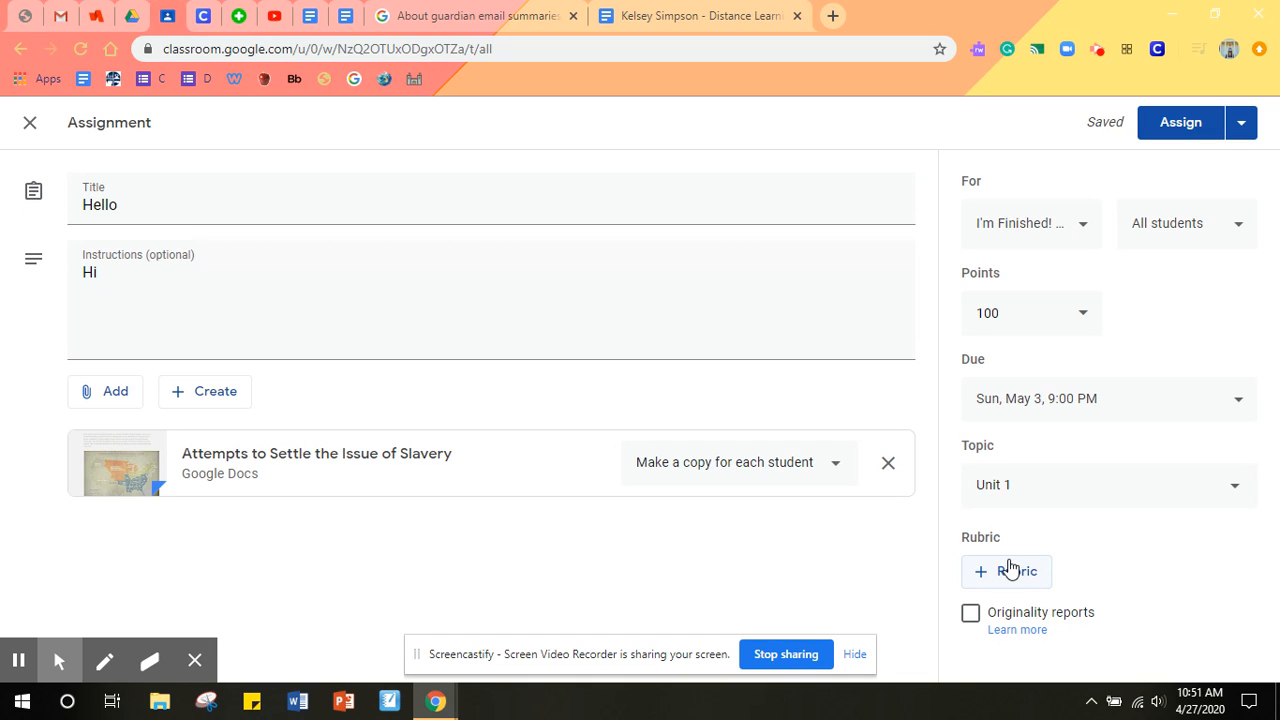
left_click(1194, 124)
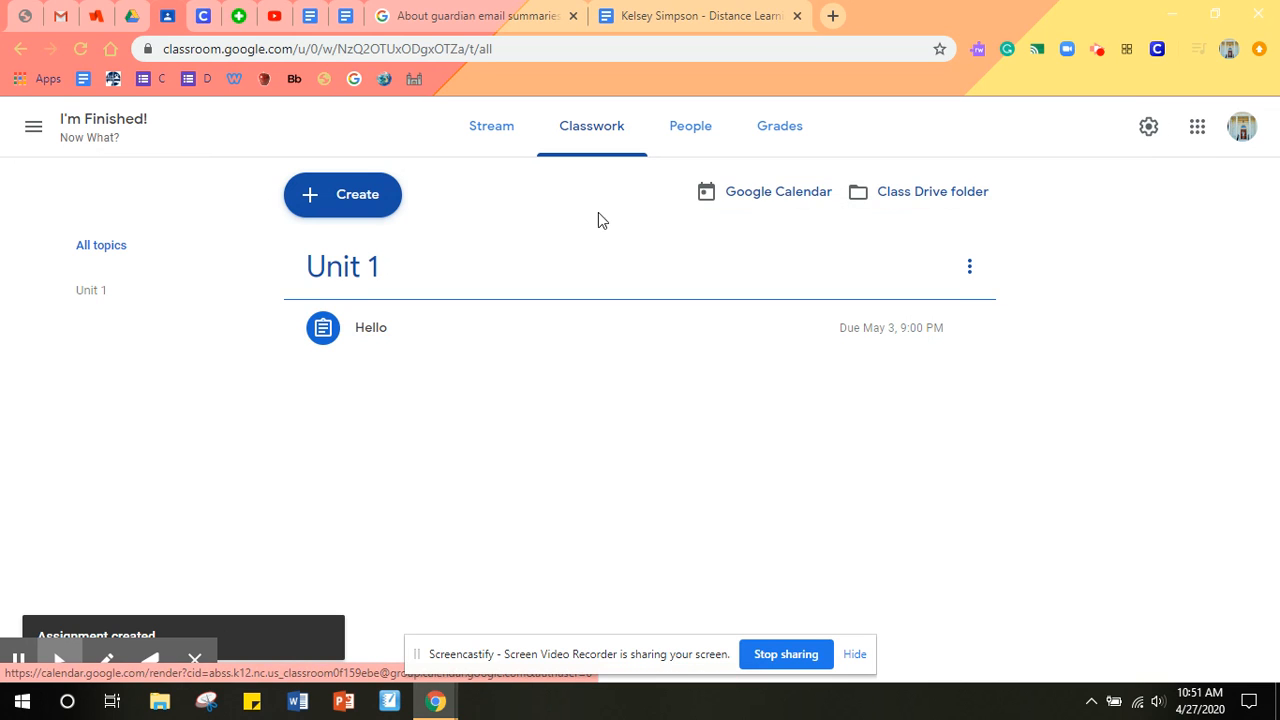
Examine a new quiz assignment's attached Blank Quiz form and grade importing option, and close it without assigning.
left_click(366, 194)
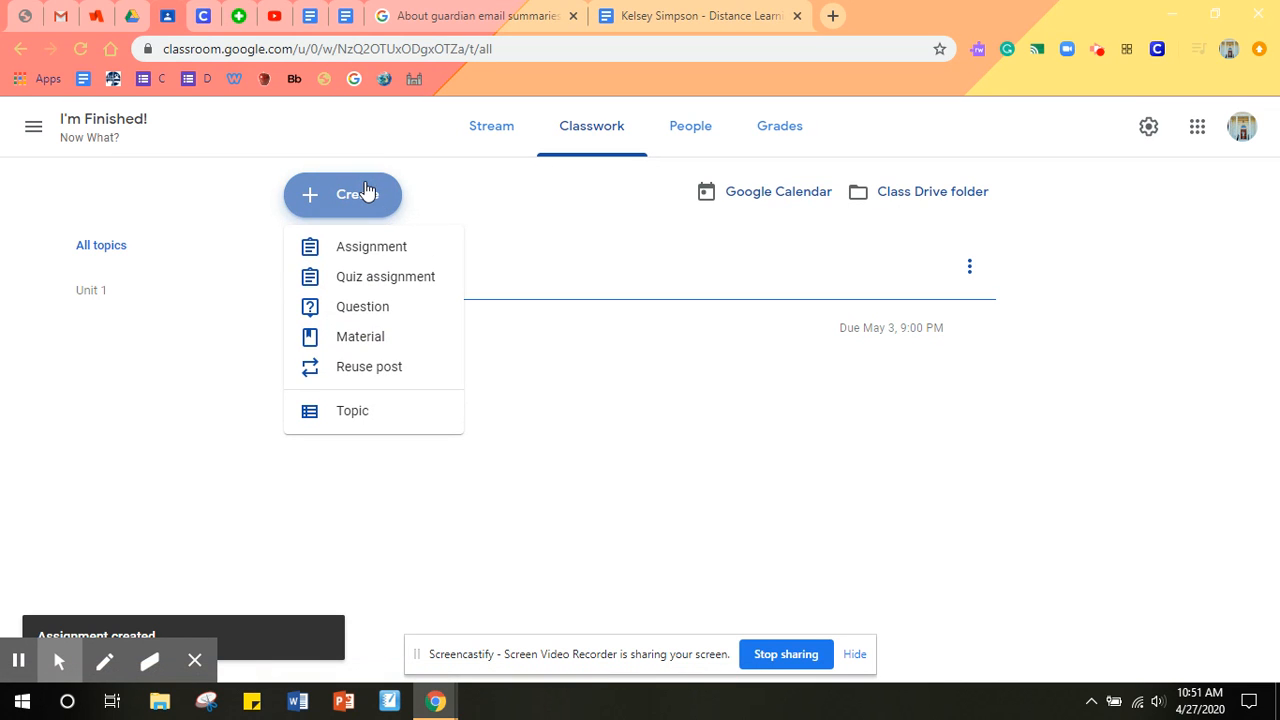
left_click(381, 284)
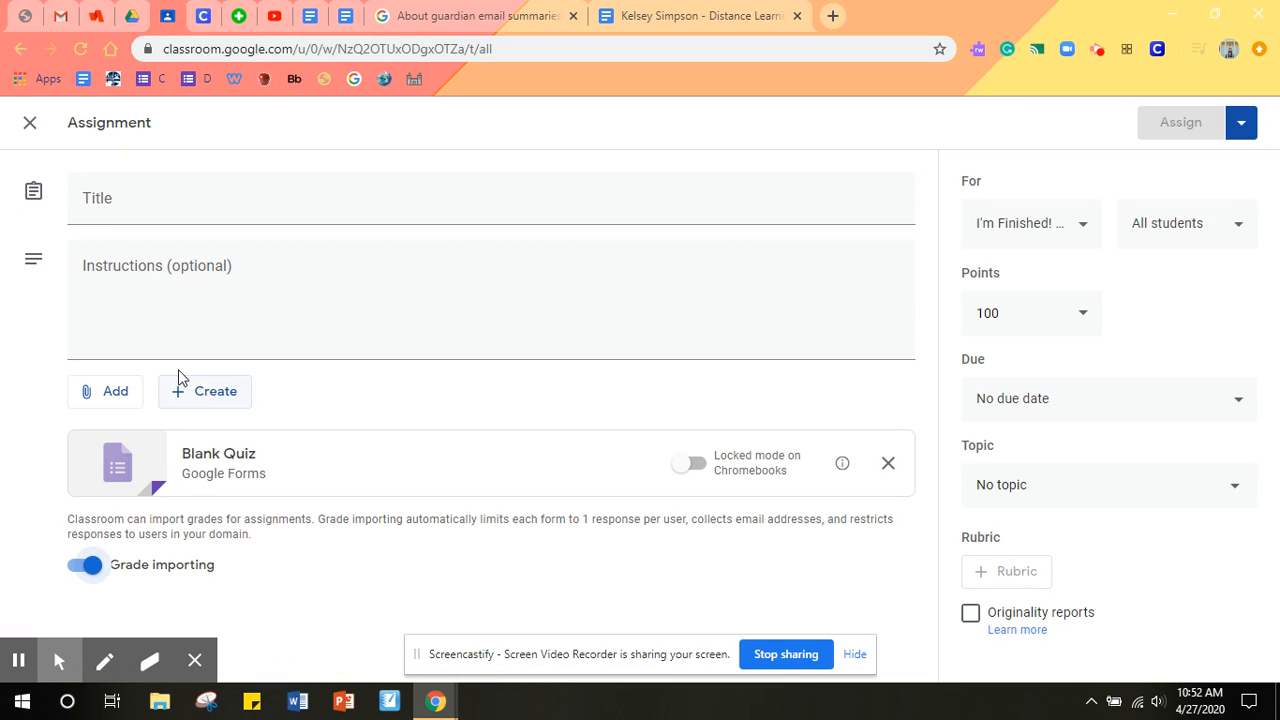
left_click(30, 124)
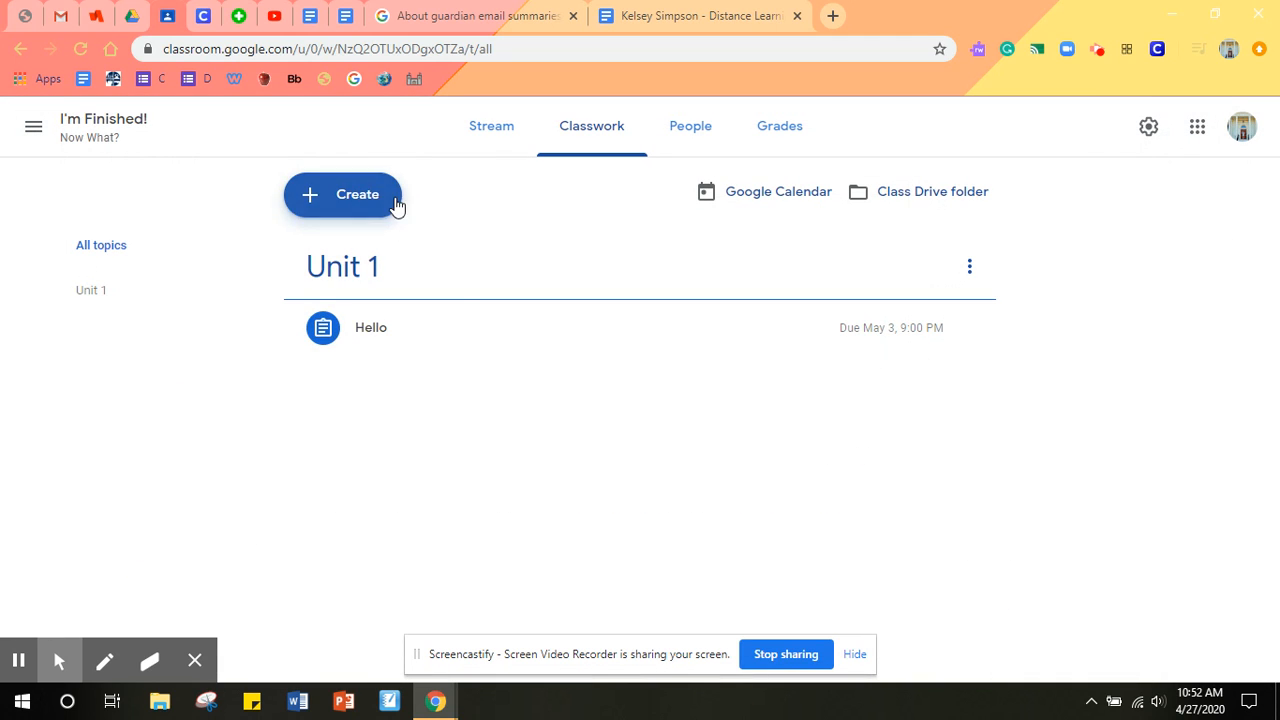
Try attaching the Blank Quiz form from Google Drive to a new assignment and toggling its grade importing, then close the assignment without assigning.
left_click(390, 203)
left_click(378, 250)
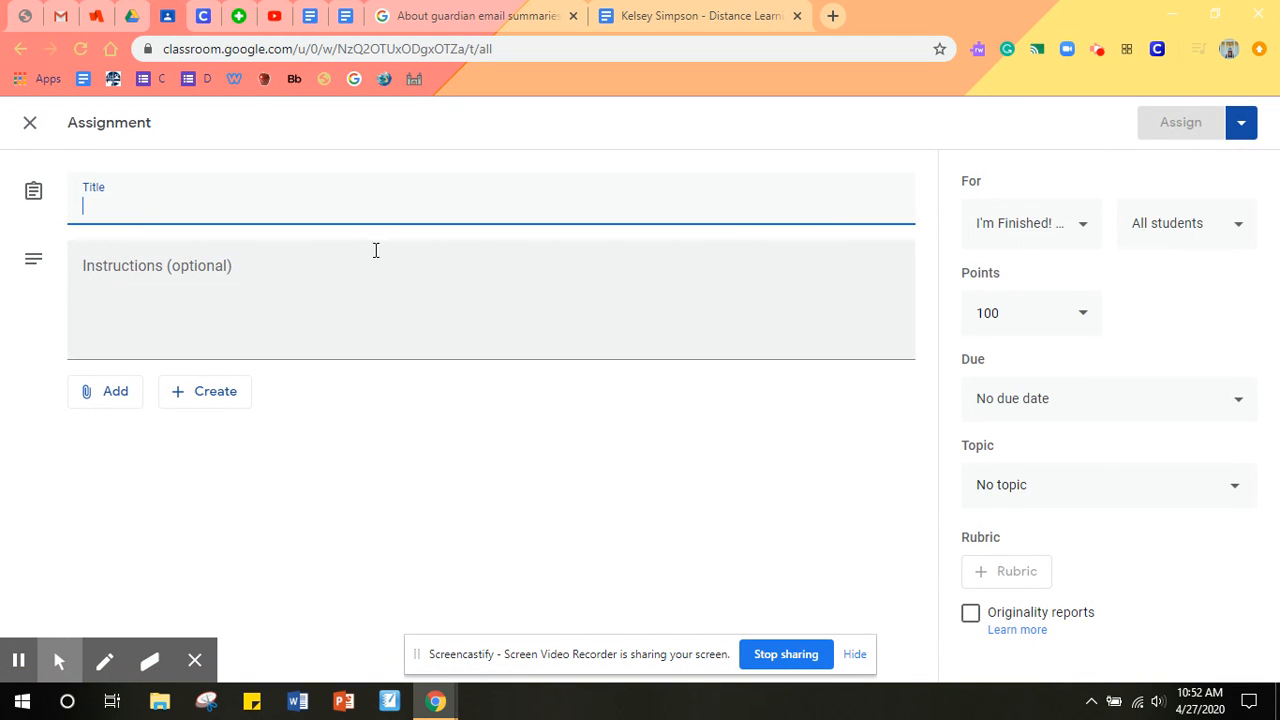
left_click(103, 394)
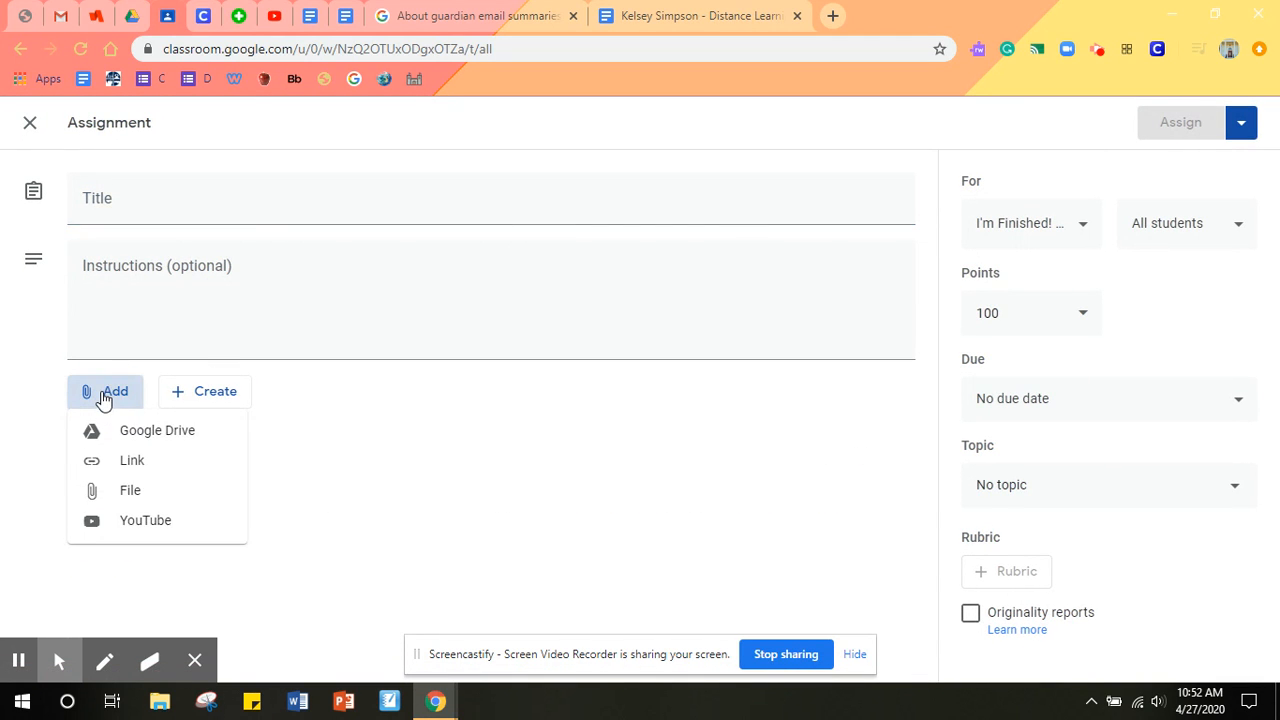
left_click(180, 431)
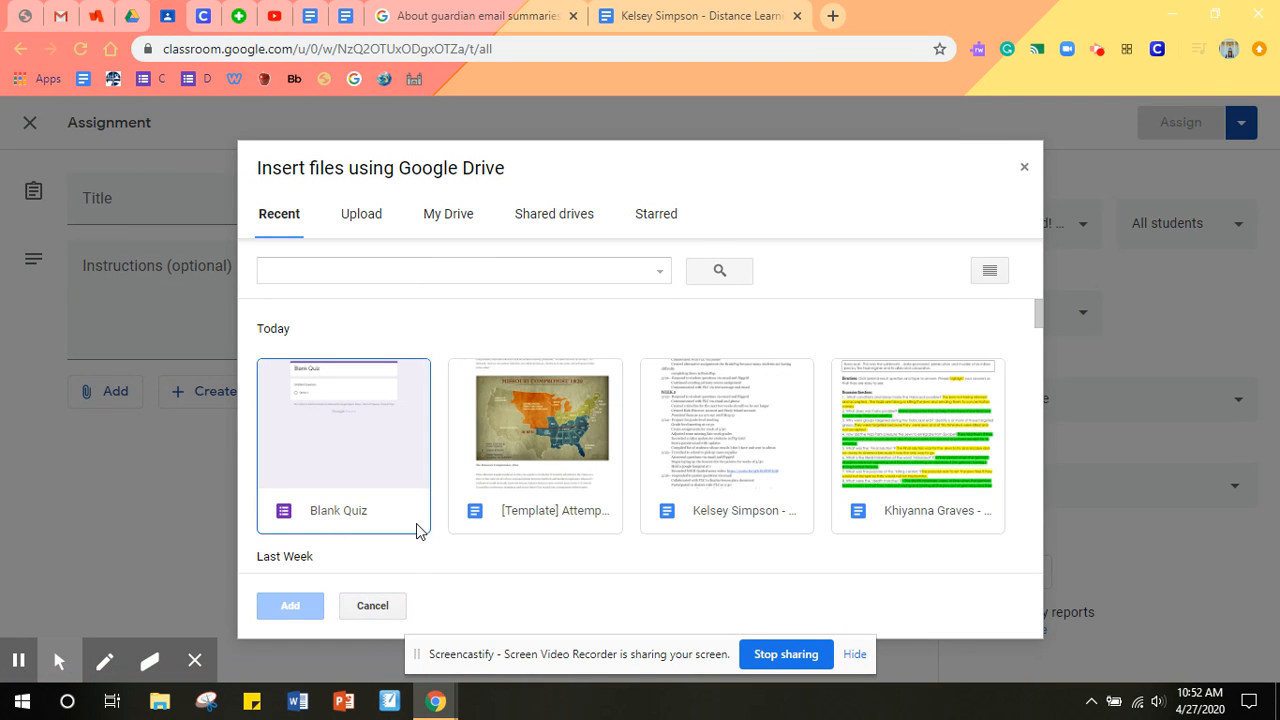
left_click(386, 491)
left_click(306, 612)
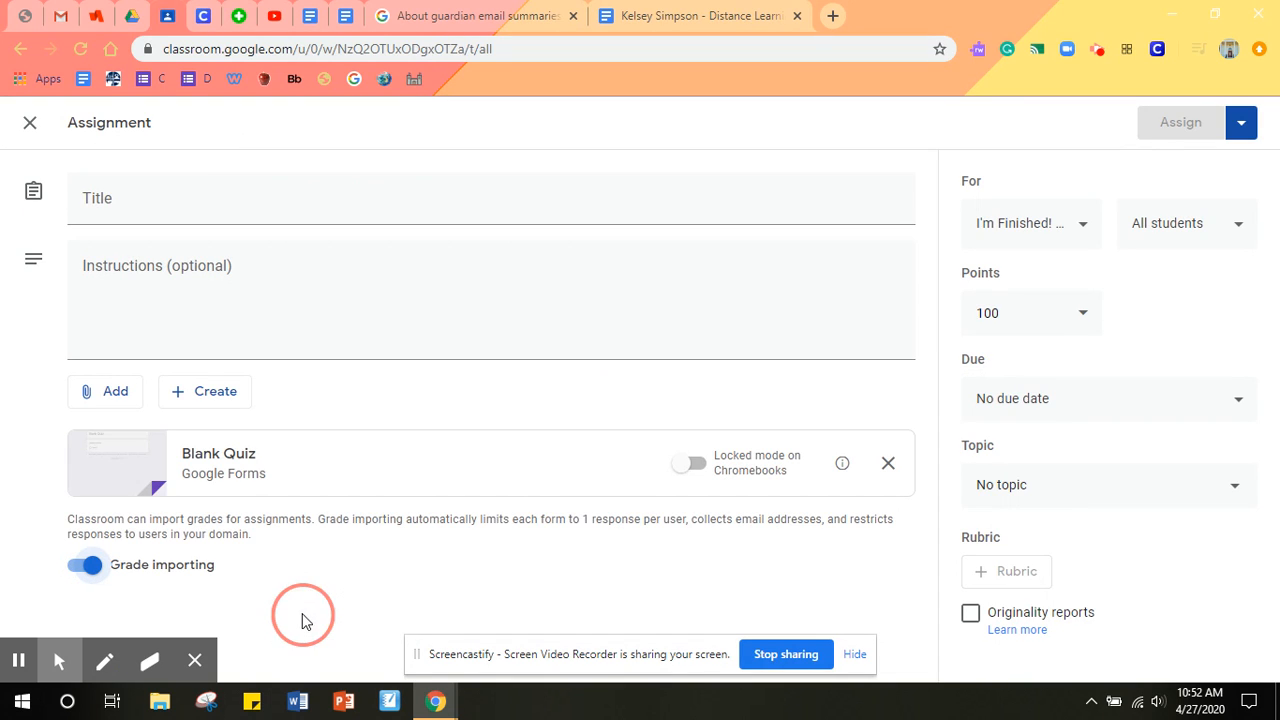
left_click(91, 567)
left_click(91, 567)
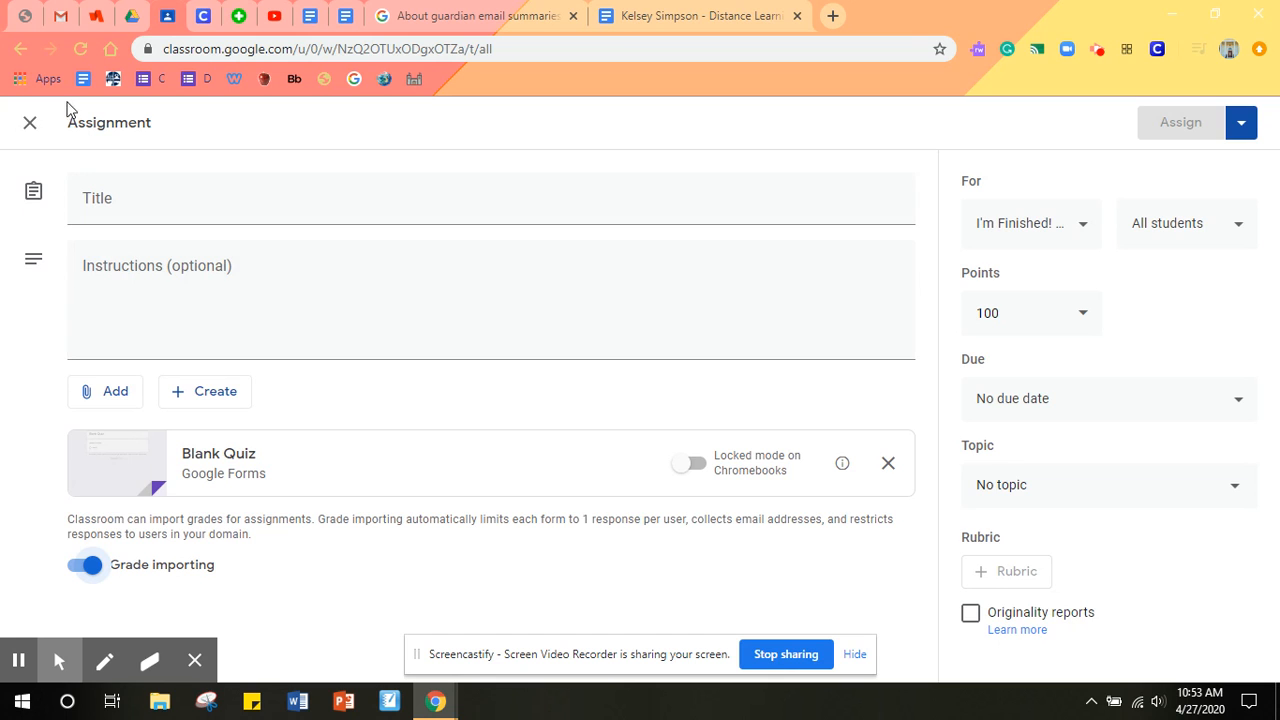
left_click(36, 124)
Create a new classwork question reading "What is your name?".
left_click(362, 208)
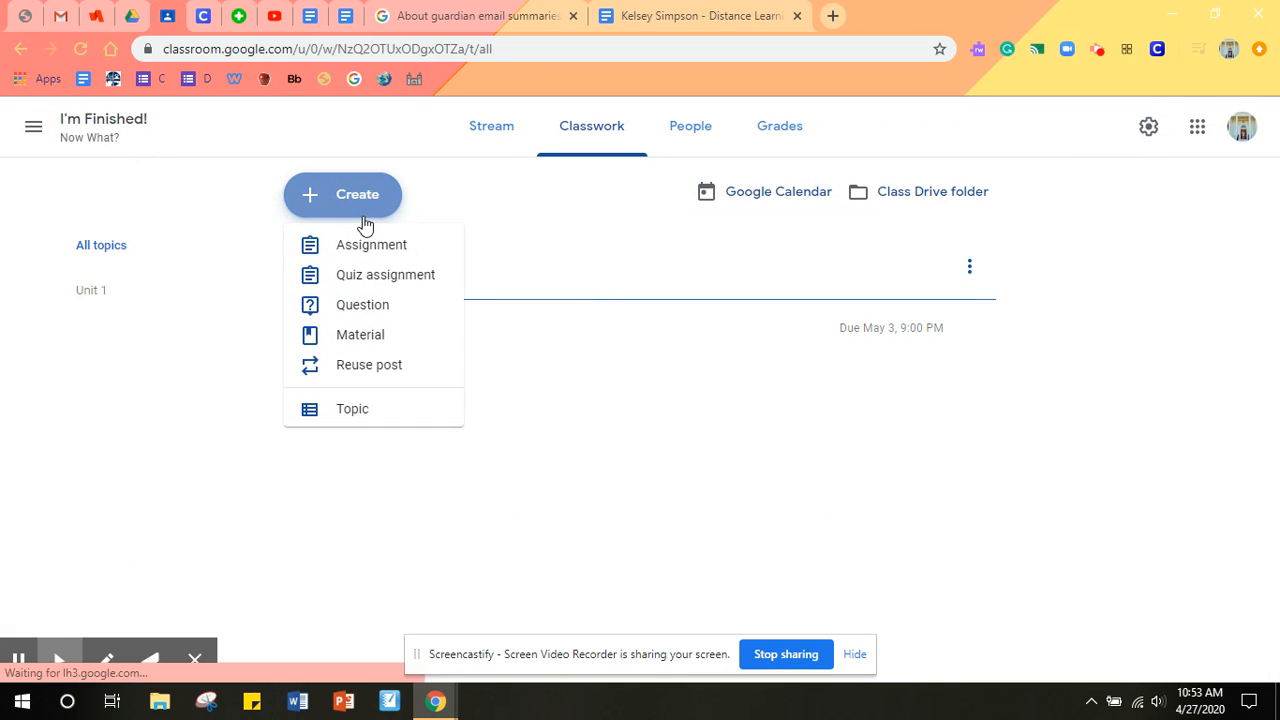
left_click(387, 309)
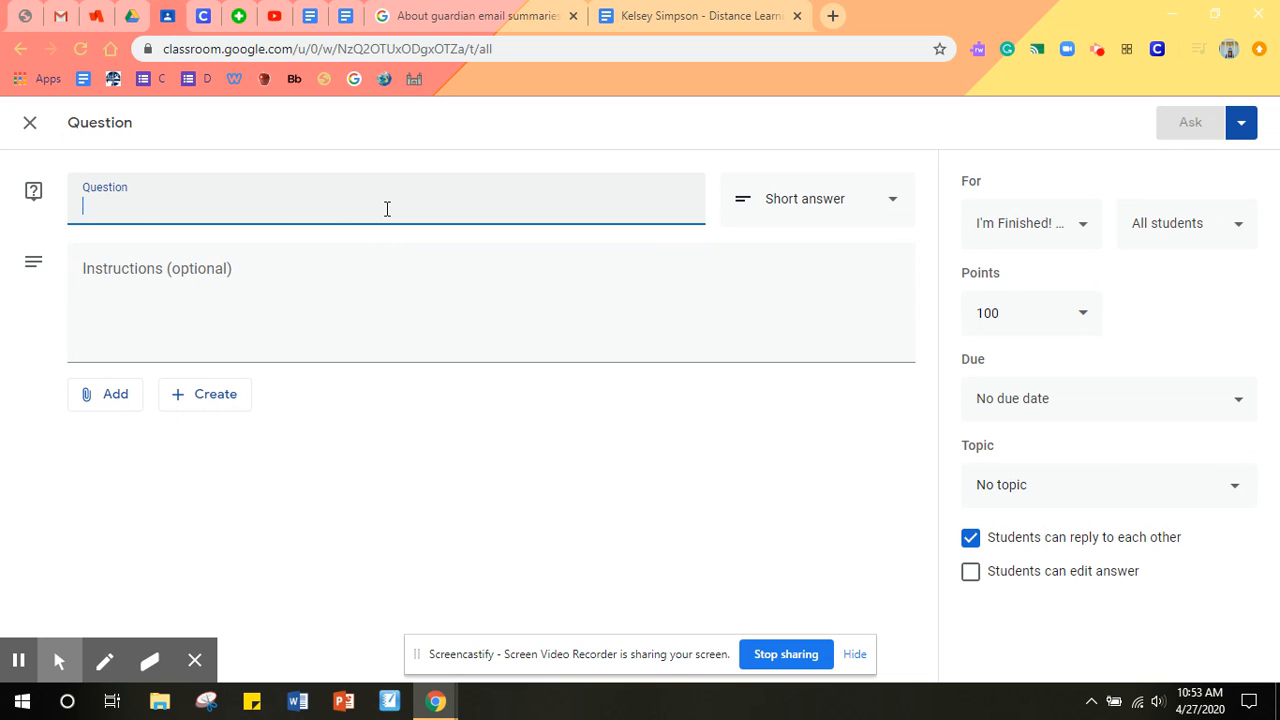
type("What is ")
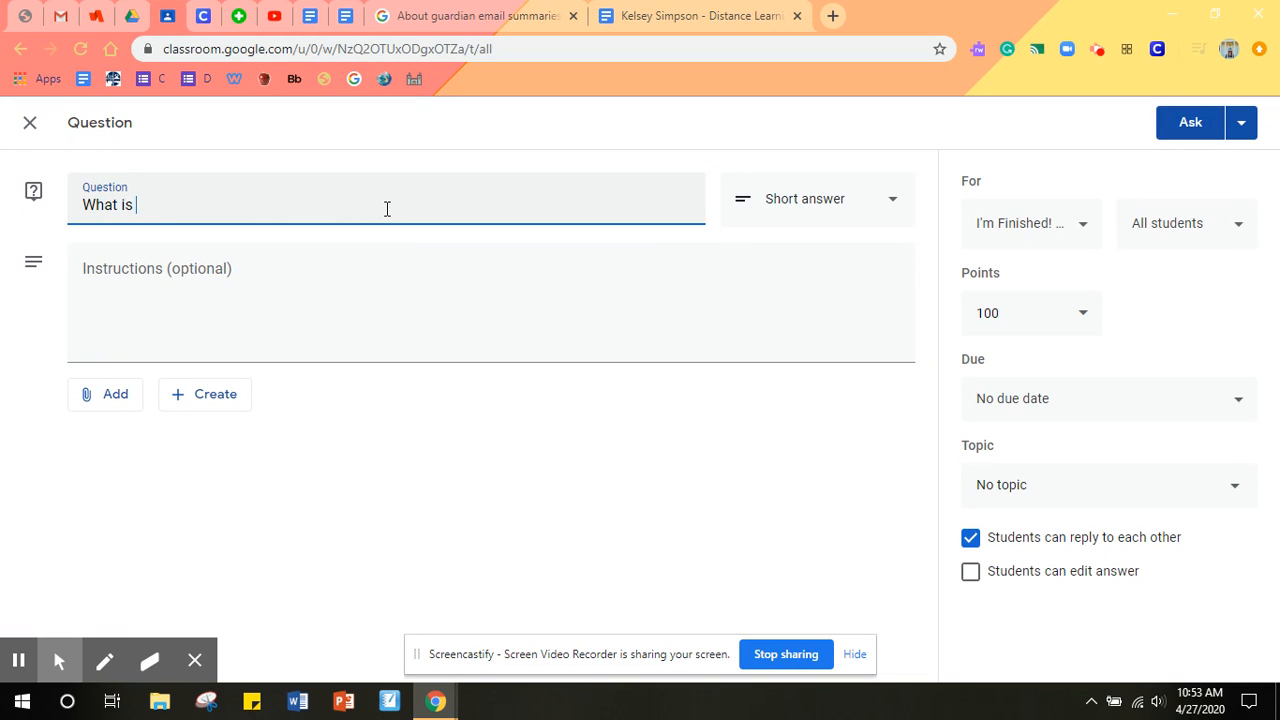
type("your name?")
key("Tab")
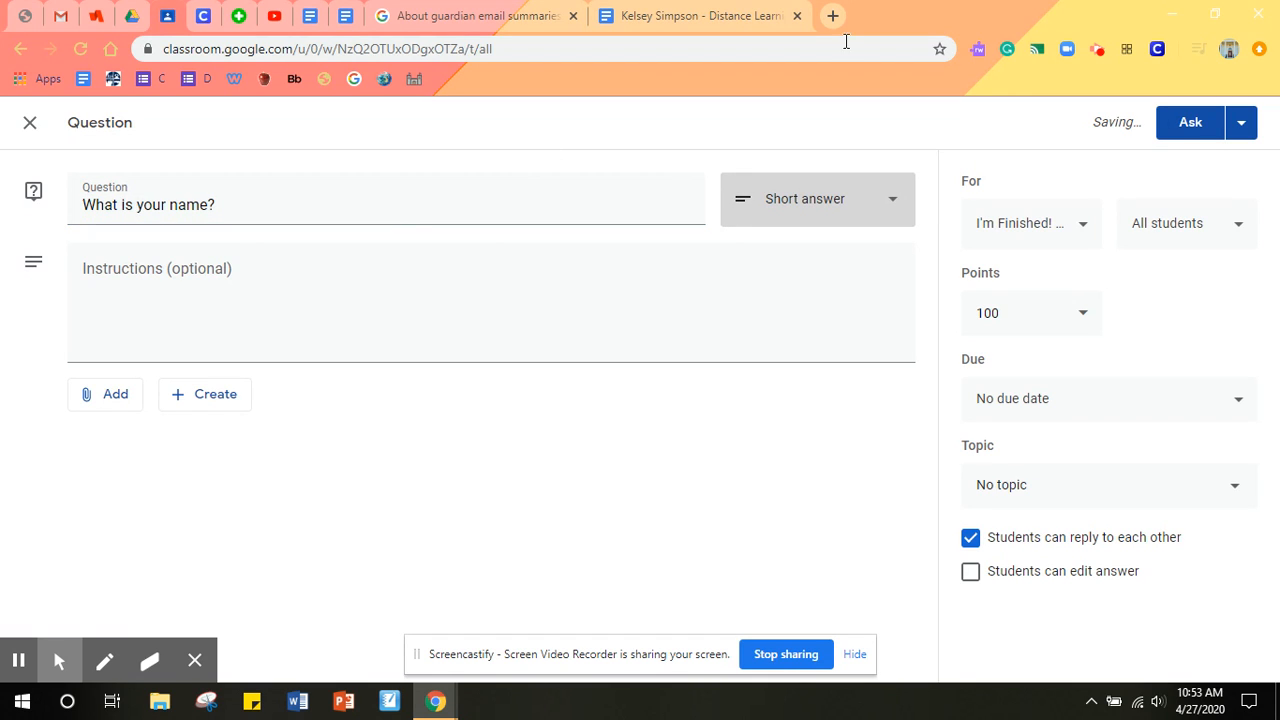
Try the multiple choice answer type for the question and restore it to short answer.
left_click(838, 193)
left_click(841, 196)
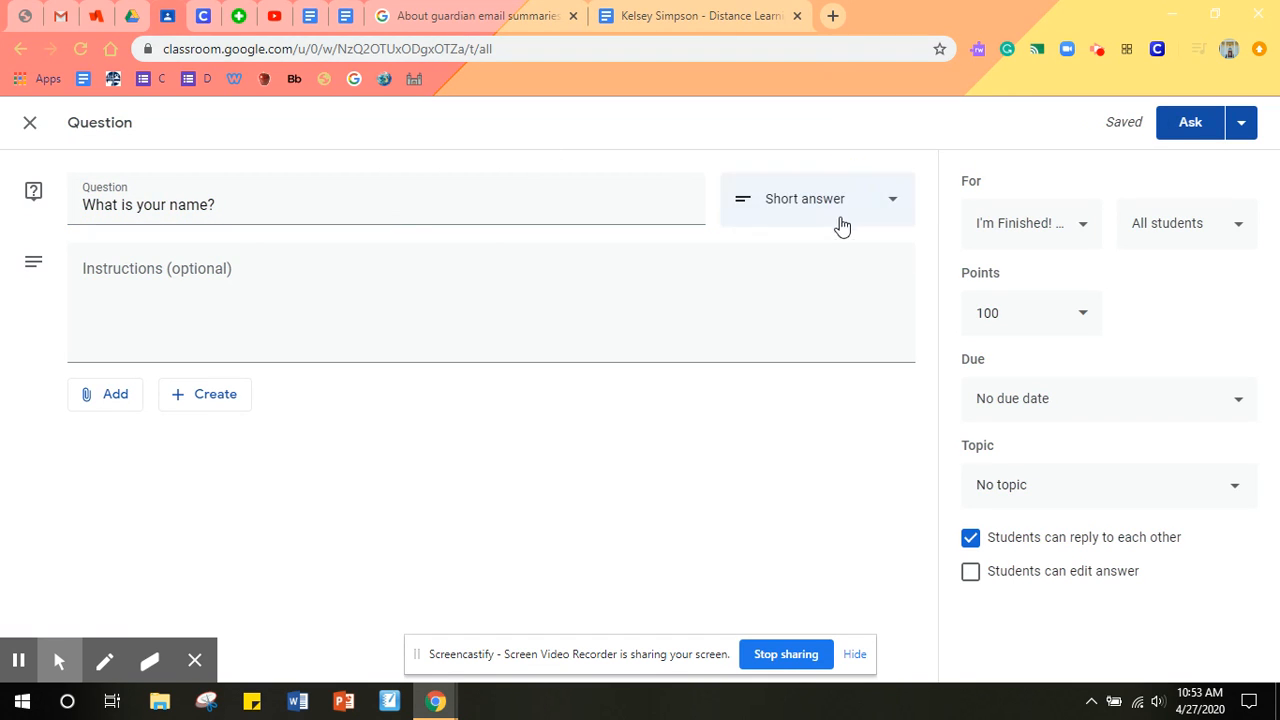
left_click(816, 212)
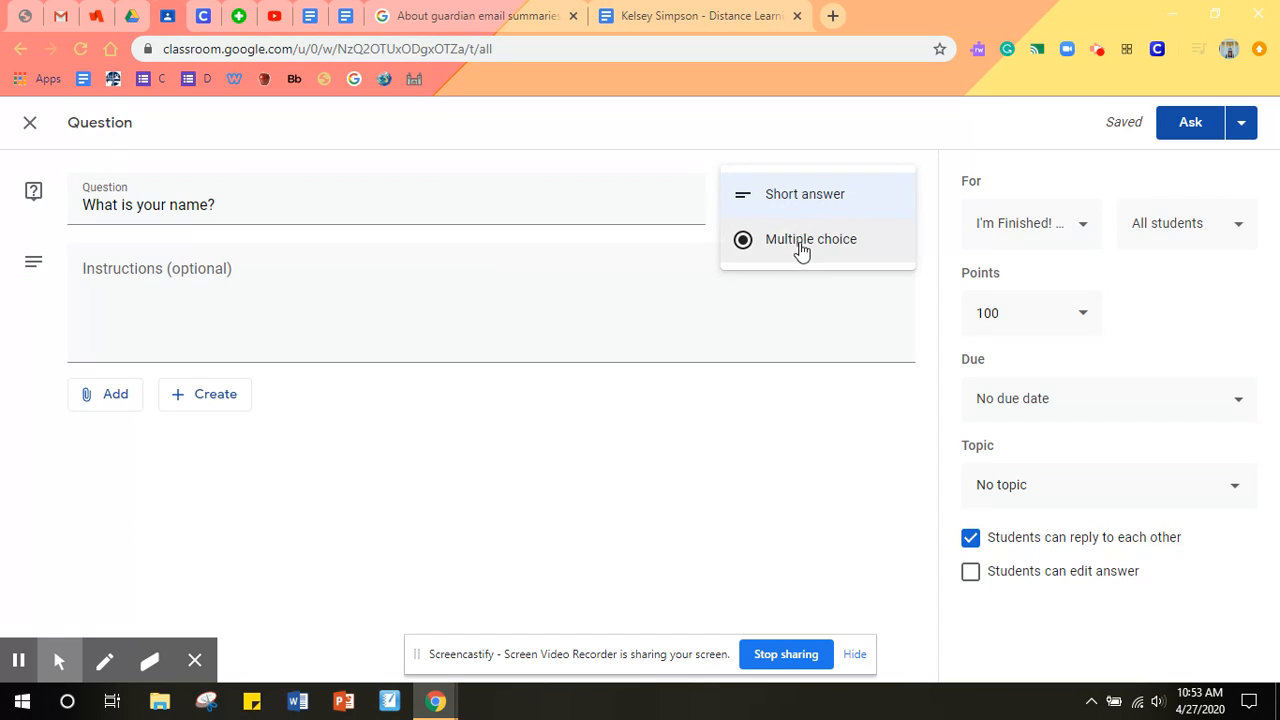
left_click(812, 244)
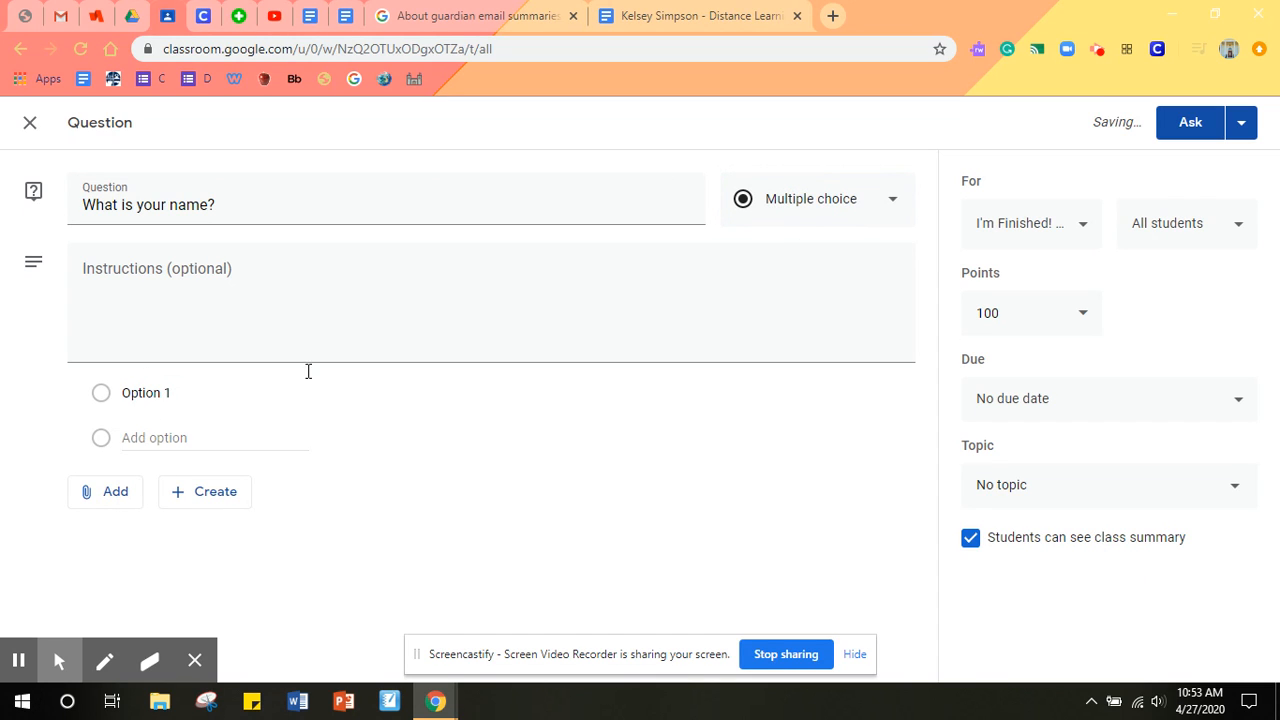
left_click(840, 215)
left_click(828, 152)
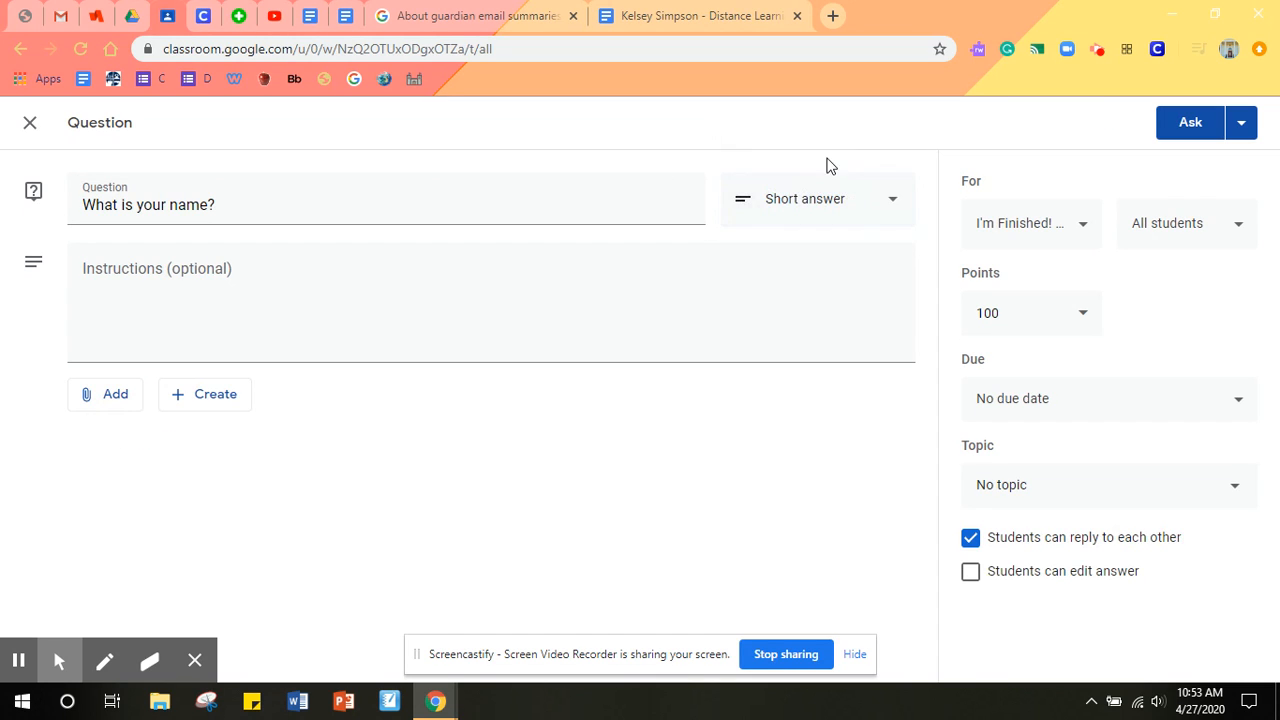
Add the instructions "Tell me your name." to the question.
left_click(195, 263)
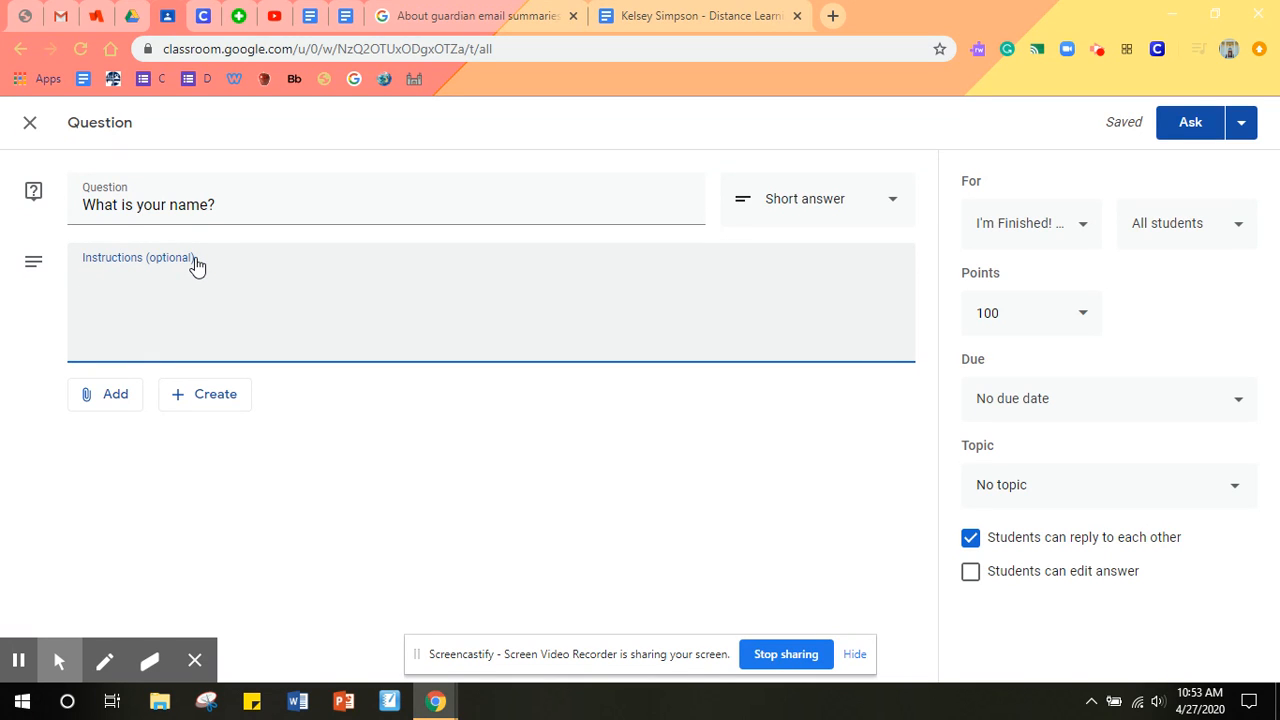
type("Tell me your name")
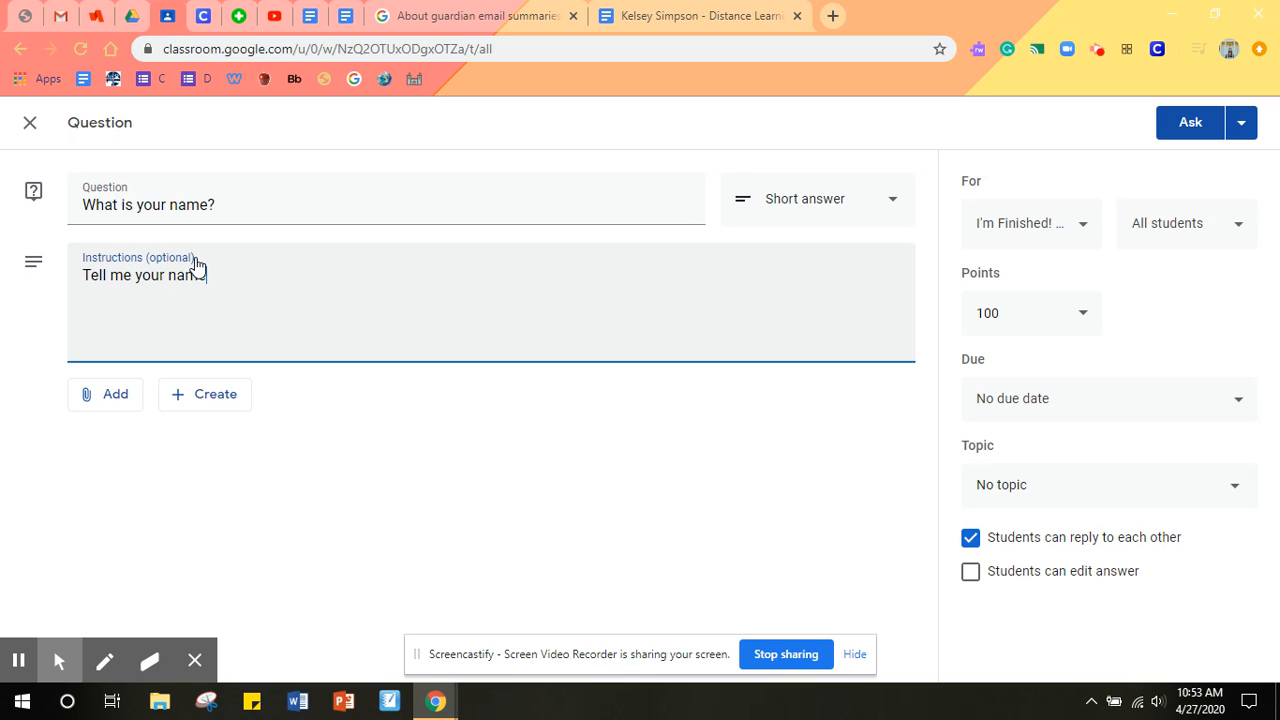
type(".")
left_click(90, 400)
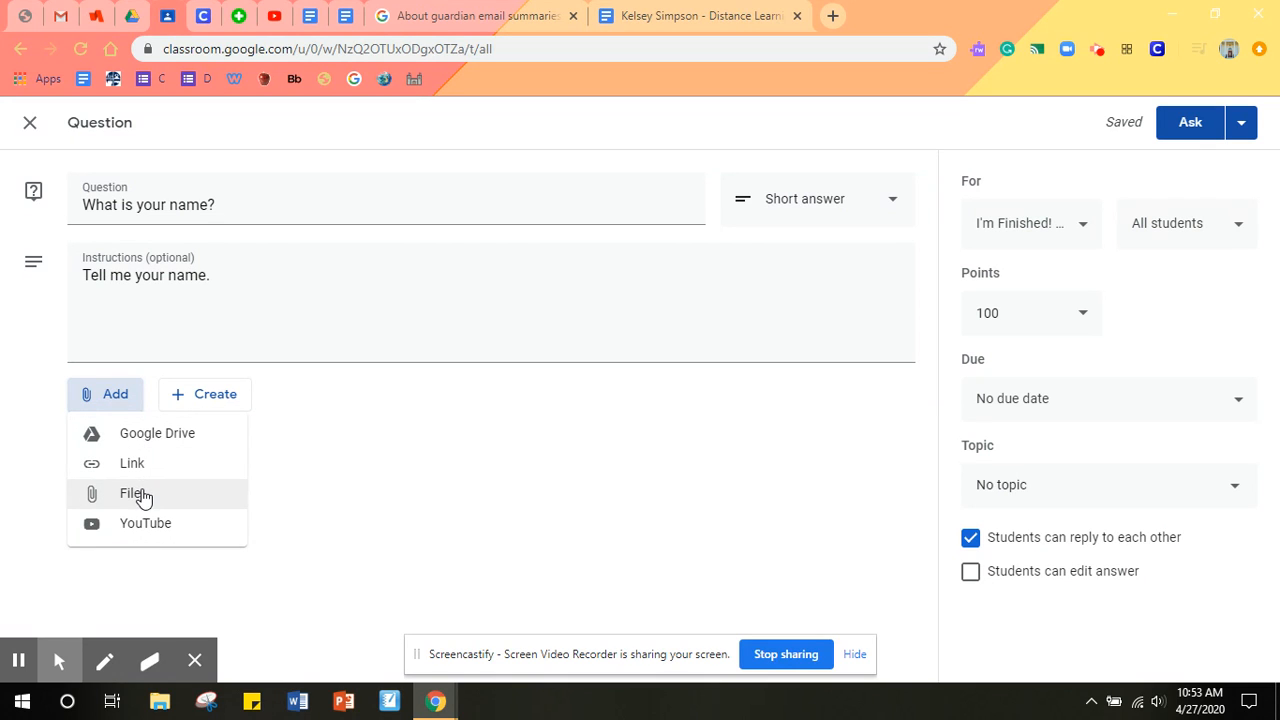
left_click(501, 462)
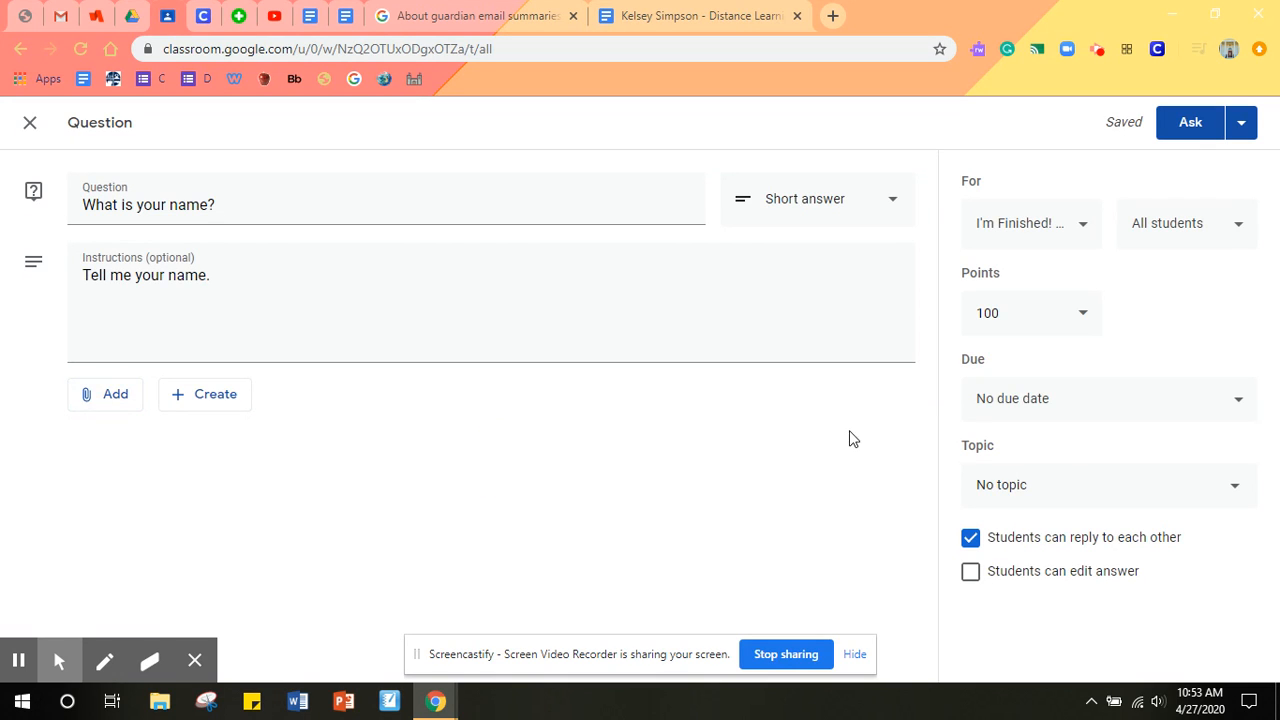
left_click(1040, 235)
left_click(1041, 236)
left_click(1068, 410)
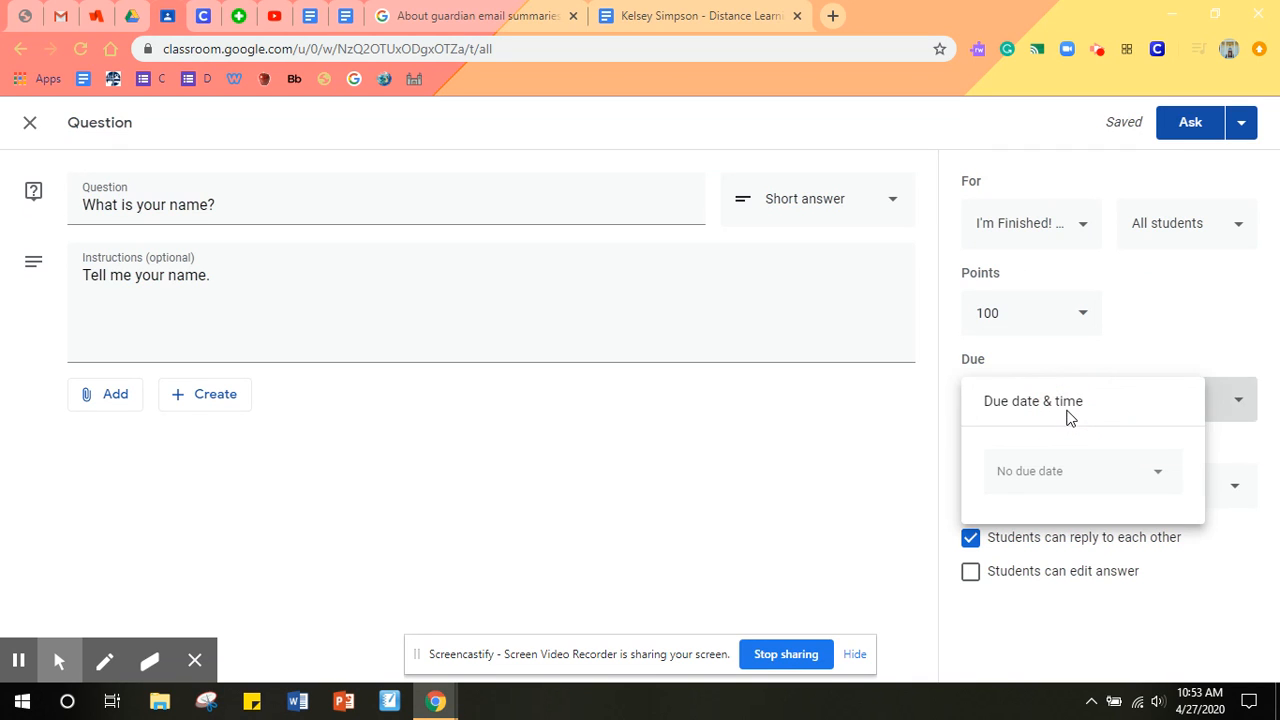
left_click(1239, 346)
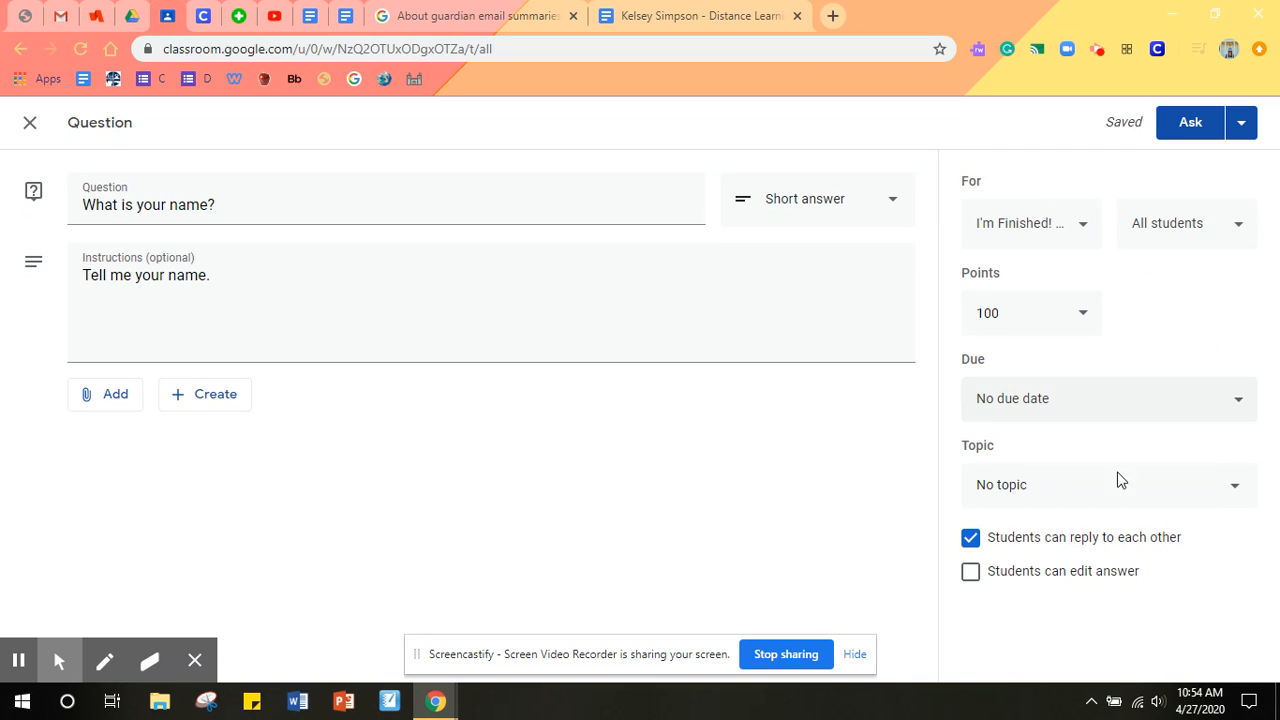
Post the question under the Unit 1 topic with students' replies to each other turned off.
left_click(1030, 490)
left_click(1118, 598)
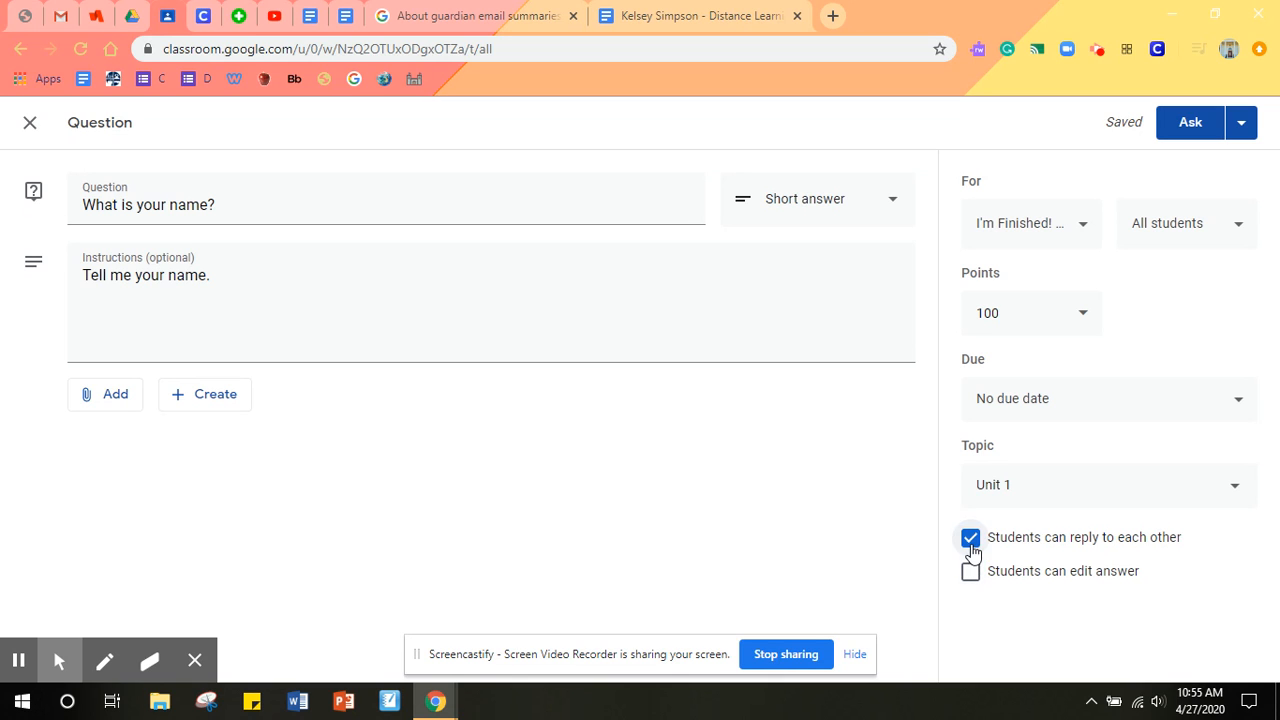
left_click(970, 537)
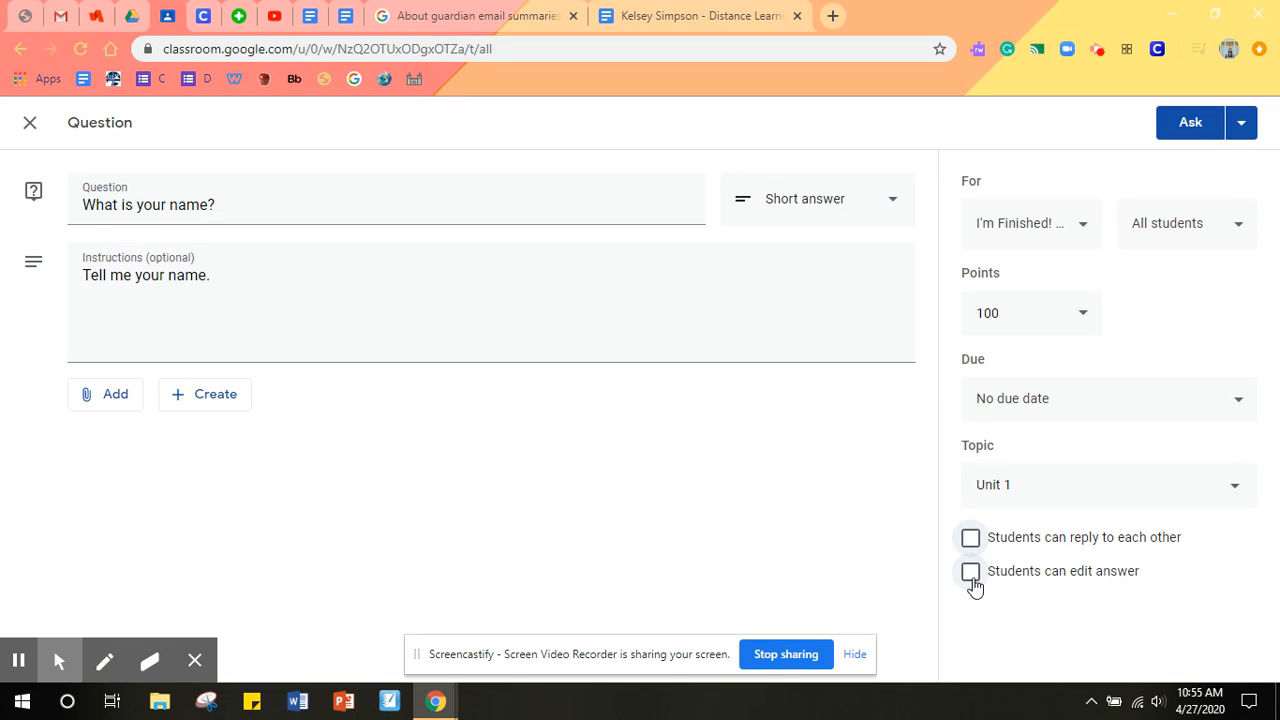
left_click(1208, 128)
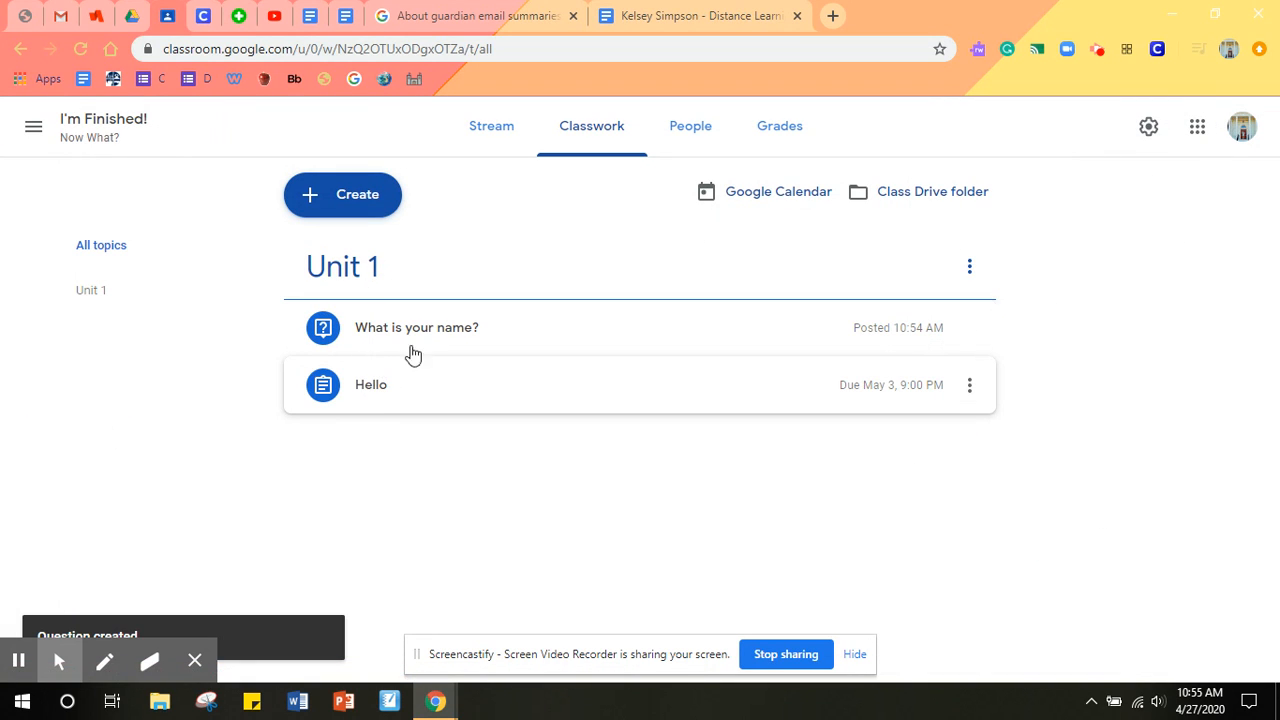
Create a new class material titled "Here you go." with the description "Hey!".
left_click(349, 198)
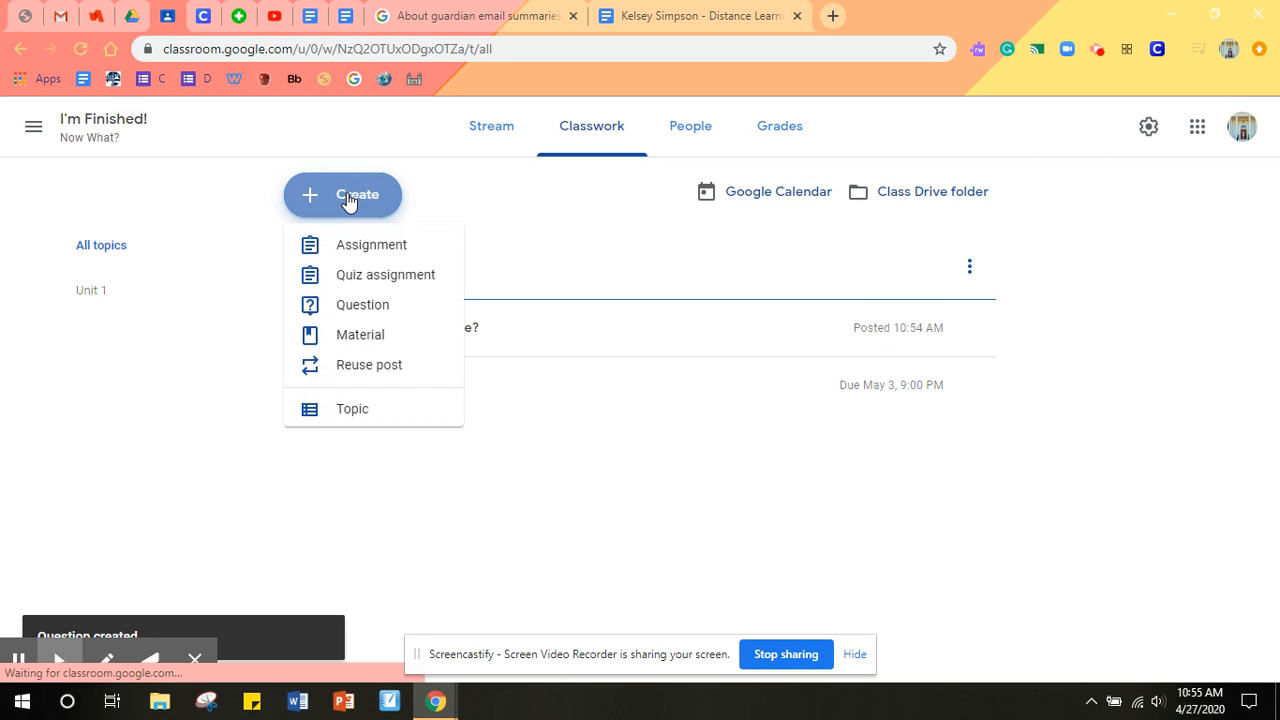
left_click(361, 346)
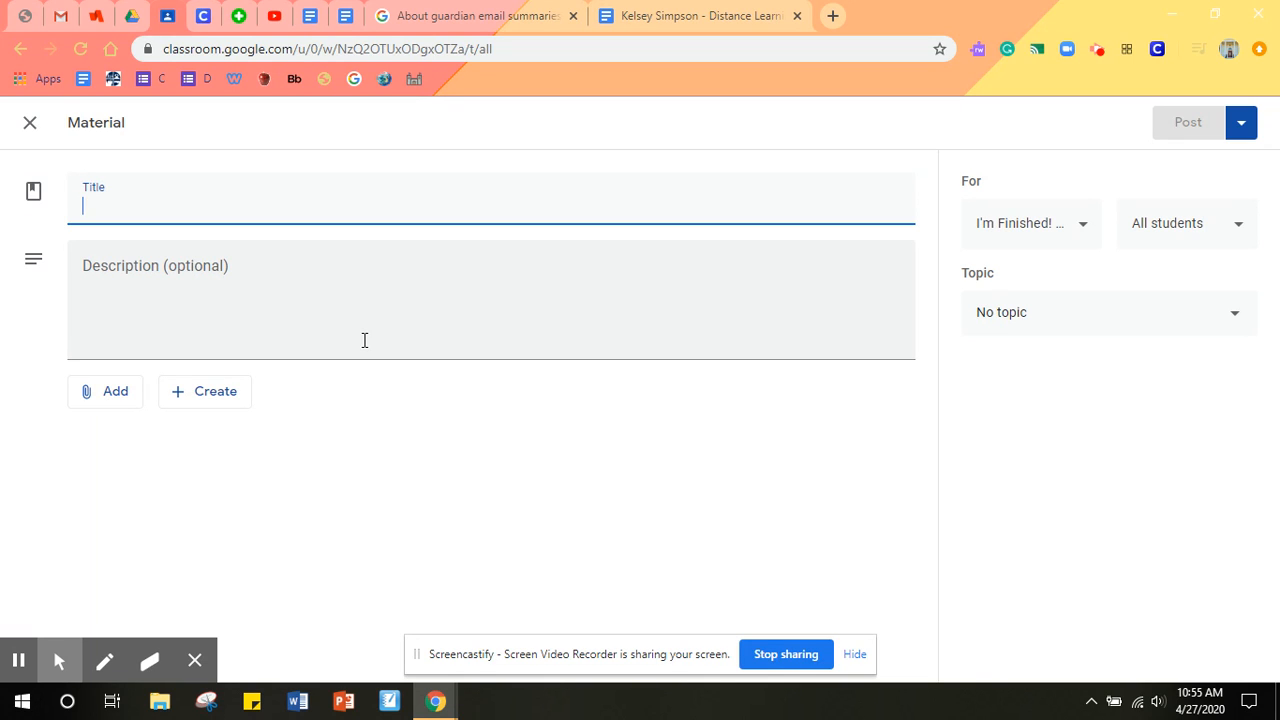
type("Here you go.")
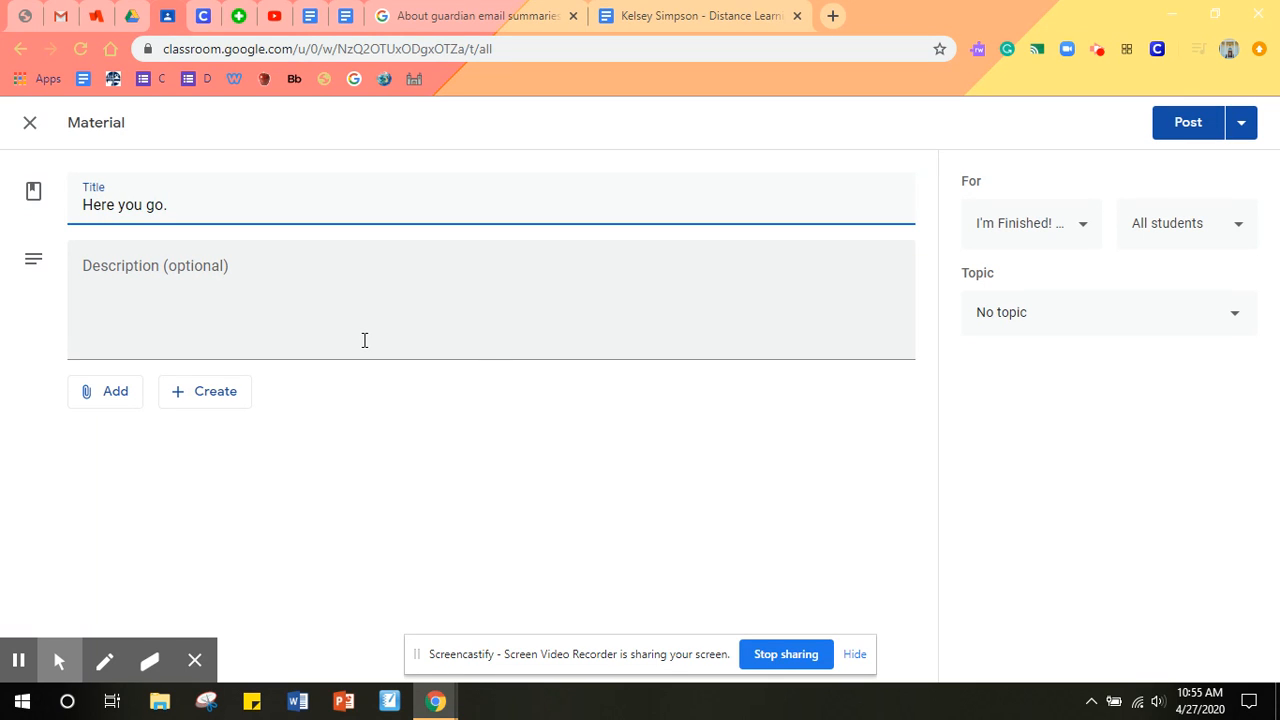
left_click(364, 340)
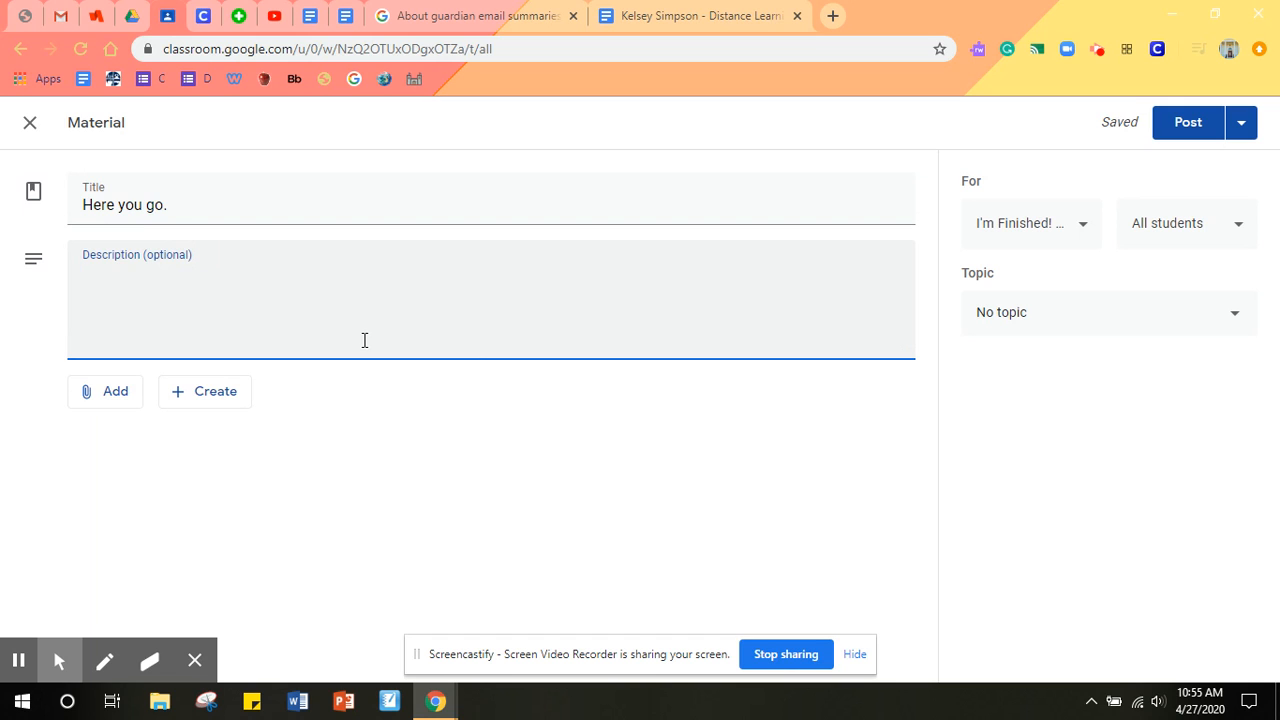
type("Hey!")
left_click(95, 393)
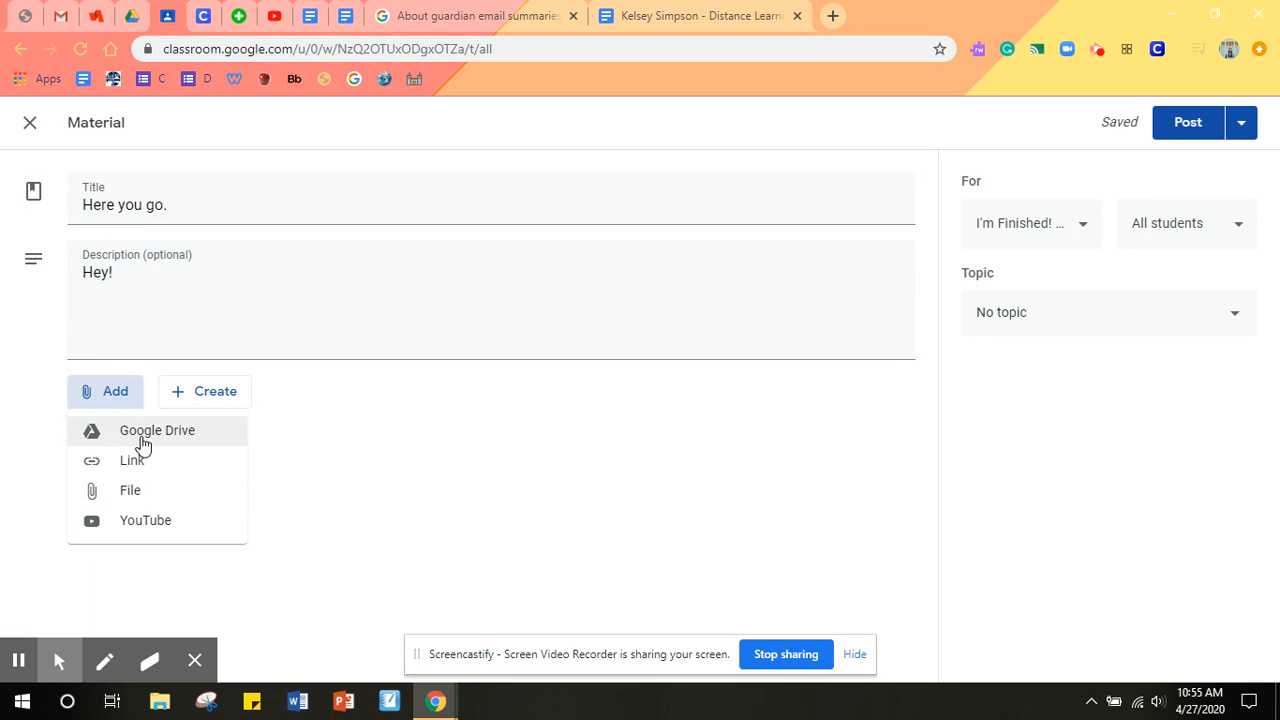
left_click(463, 437)
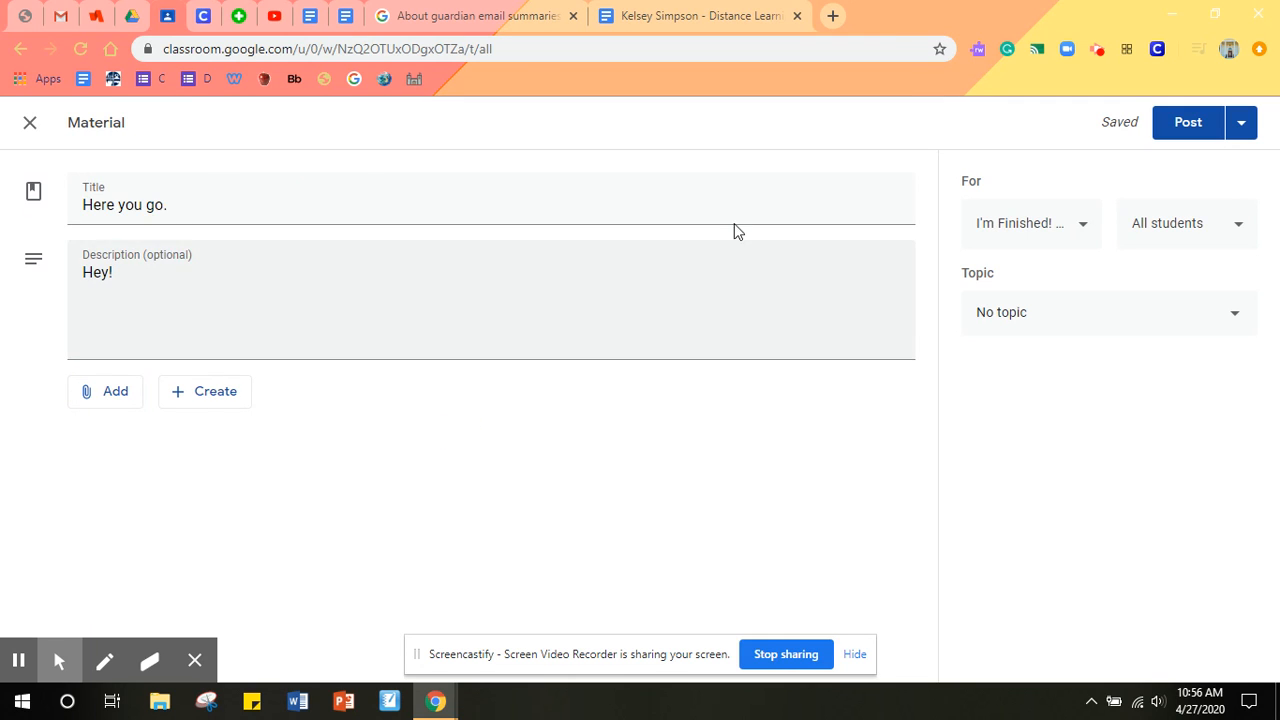
File the material under the Unit 1 topic and post it to the class.
left_click(1060, 320)
left_click(1060, 435)
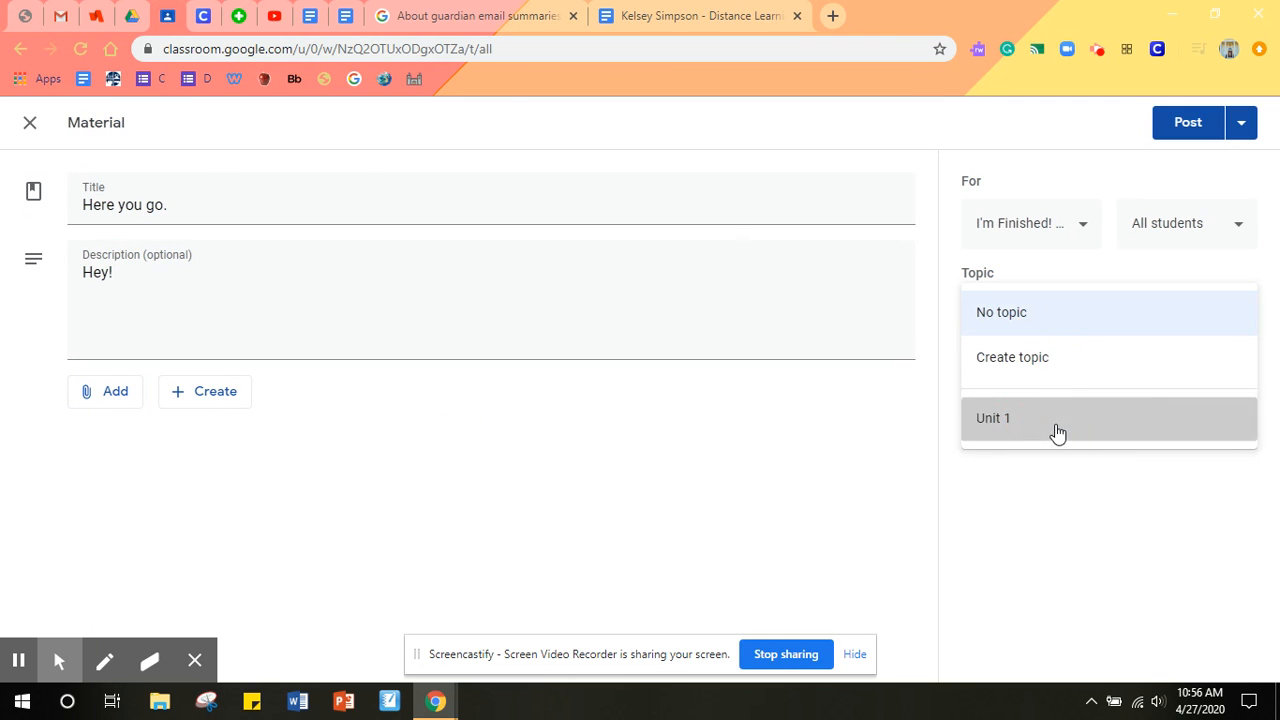
left_click(1179, 122)
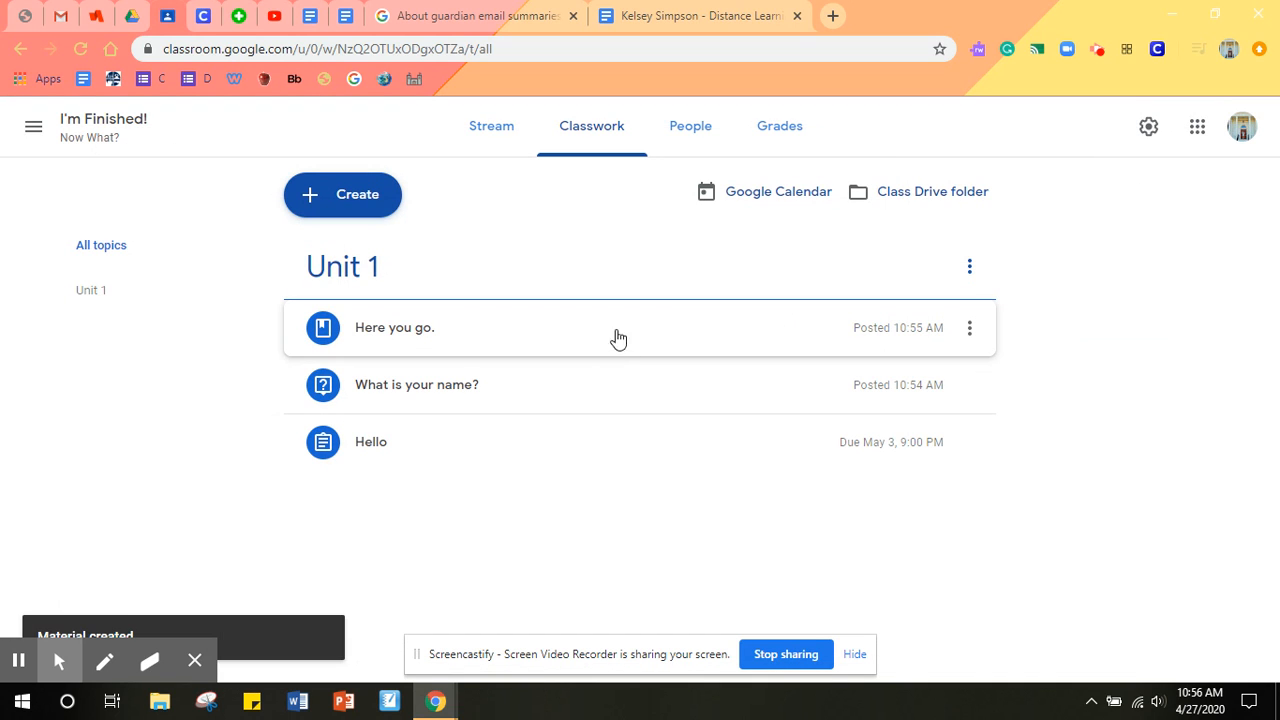
left_click(376, 200)
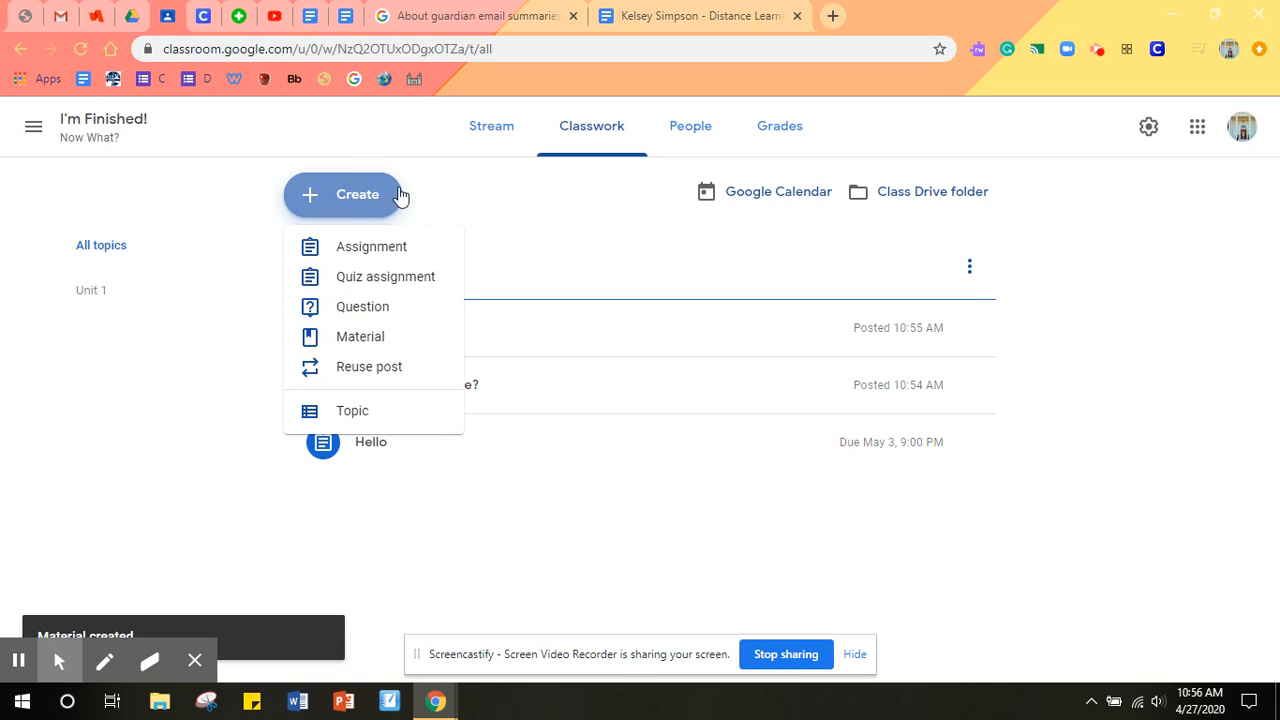
left_click(420, 195)
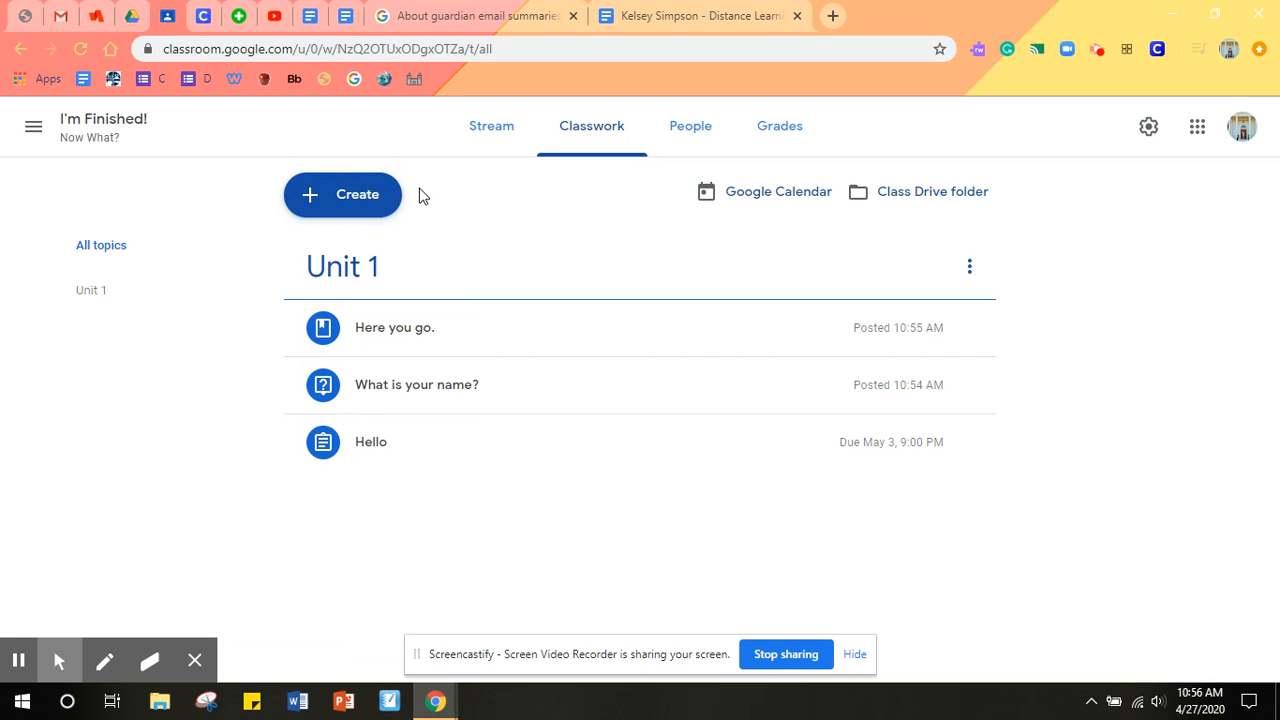
left_click(363, 206)
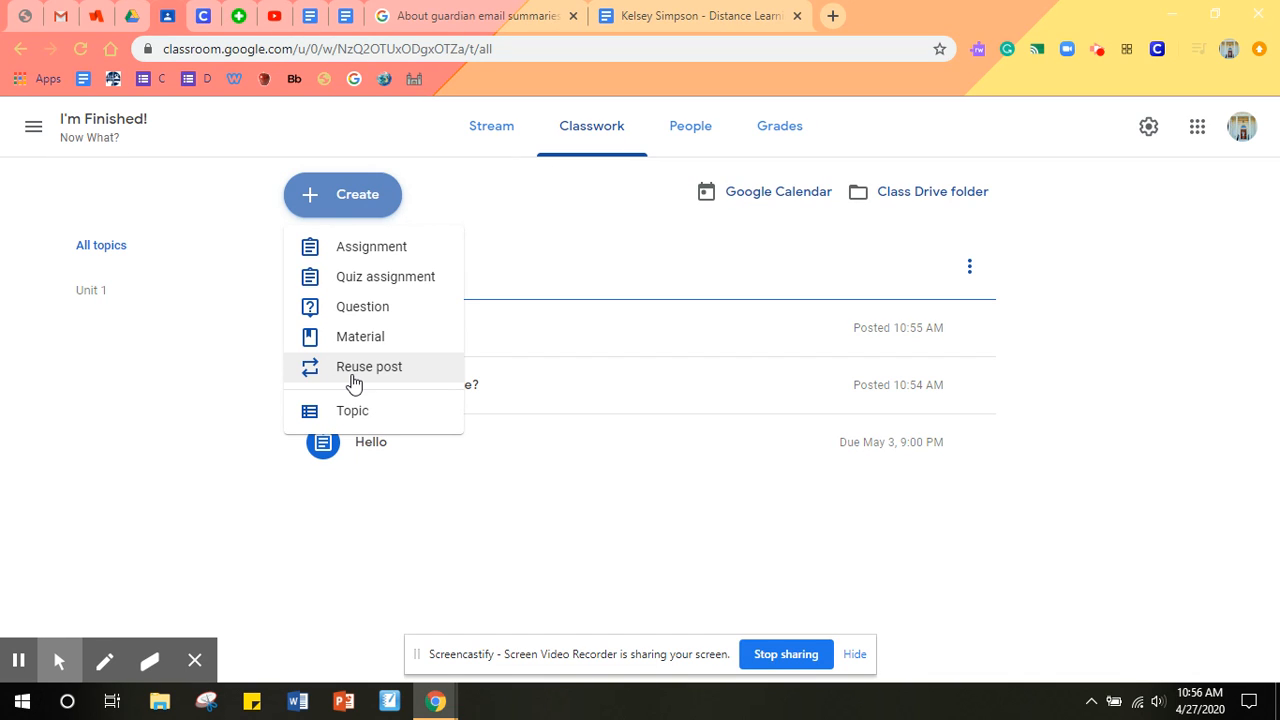
left_click(574, 220)
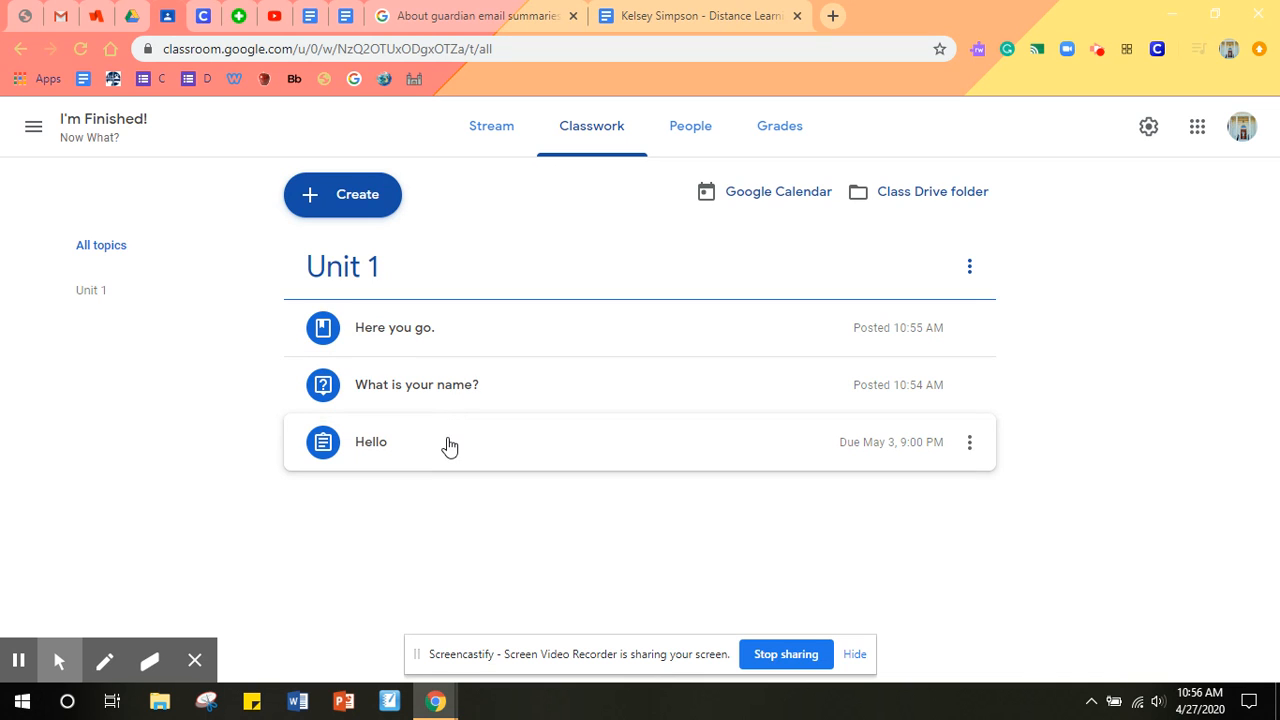
Move the Hello assignment to the first place in the Unit 1 topic, above the "Here you go." material.
left_click_drag(449, 446, 434, 326)
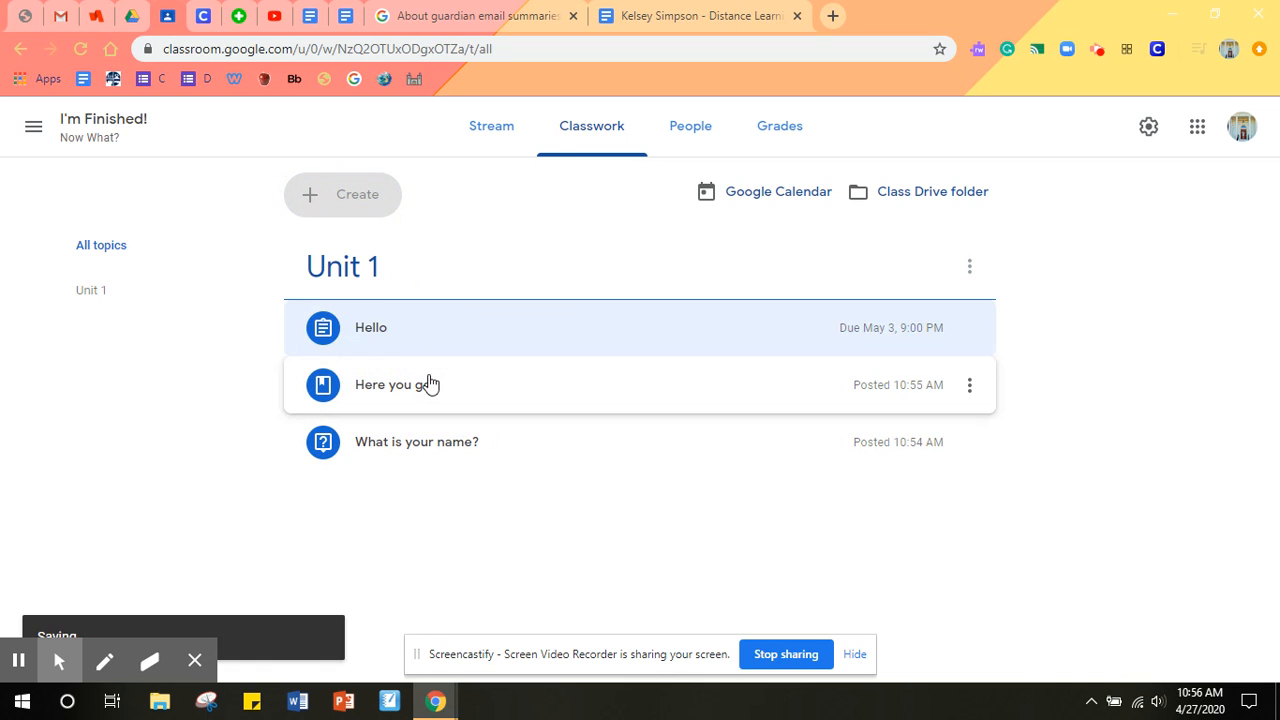
Move the "Here you go." material to the end of the Unit 1 topic, and from there to first place above the Hello assignment.
left_click_drag(429, 379, 437, 466)
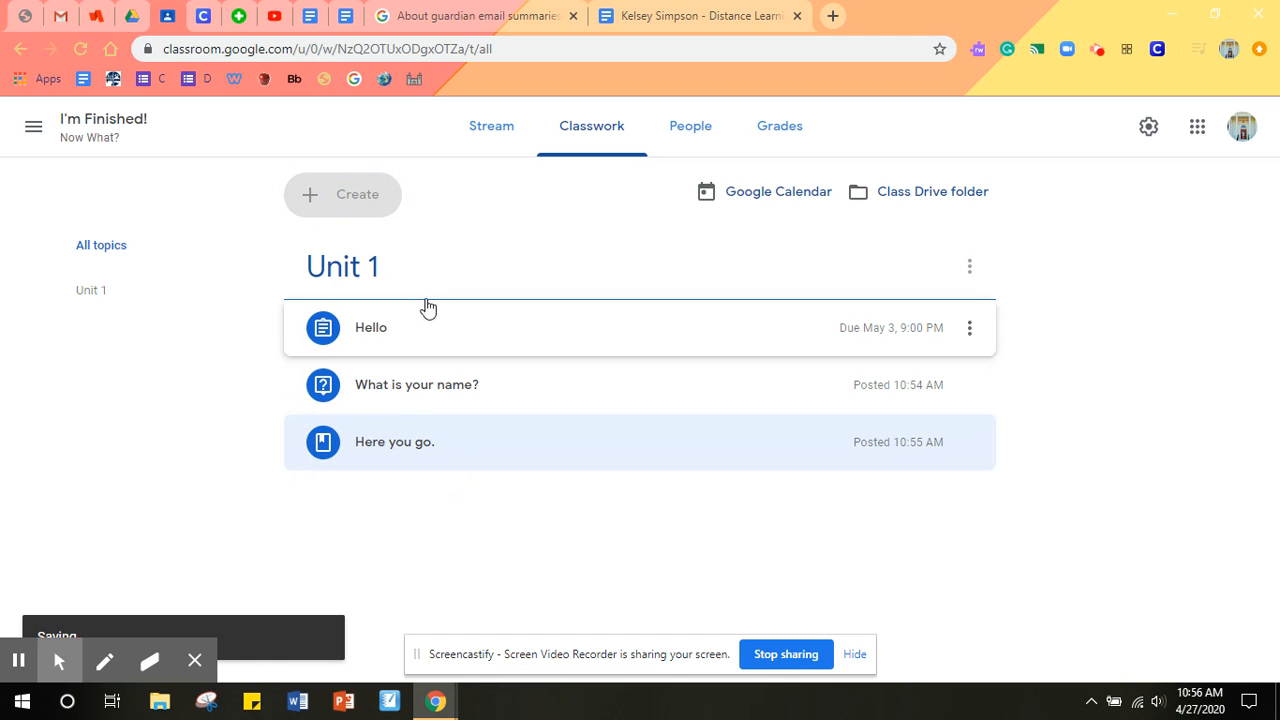
left_click(452, 452)
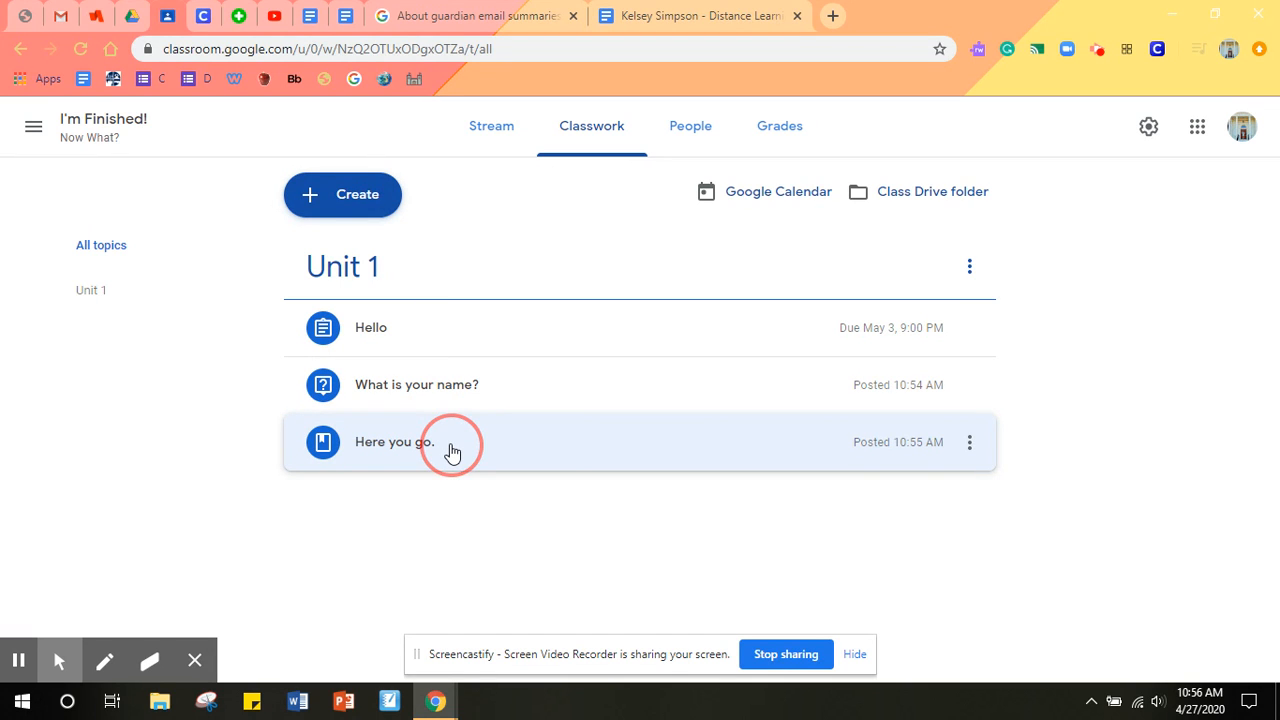
left_click_drag(452, 452, 437, 300)
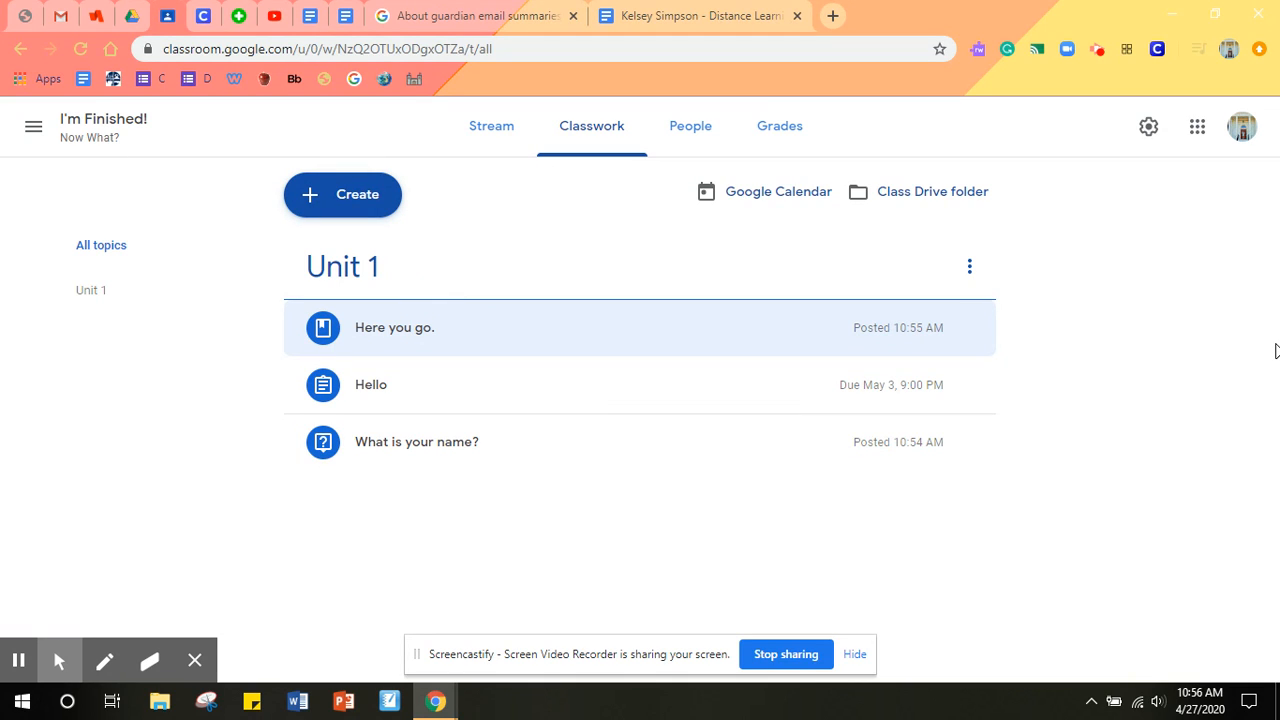
View the class's People page with its teacher and student lists, followed by its Grades page.
left_click(659, 134)
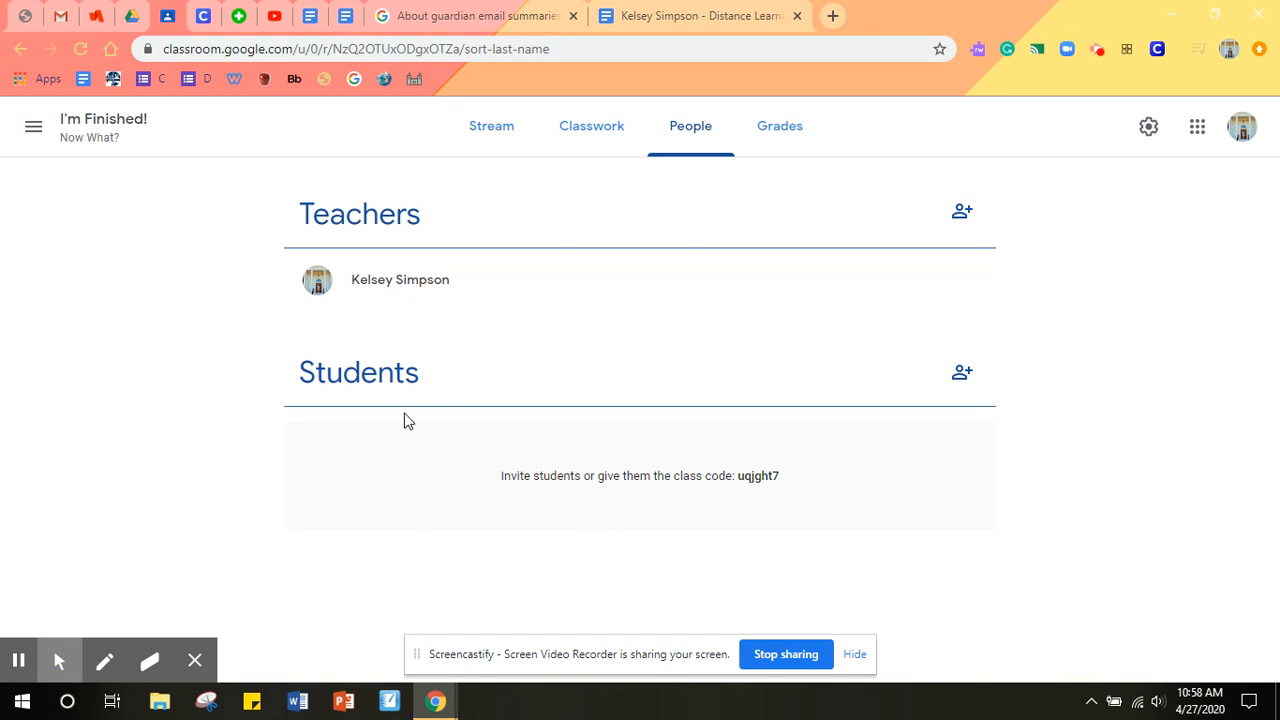
left_click(797, 134)
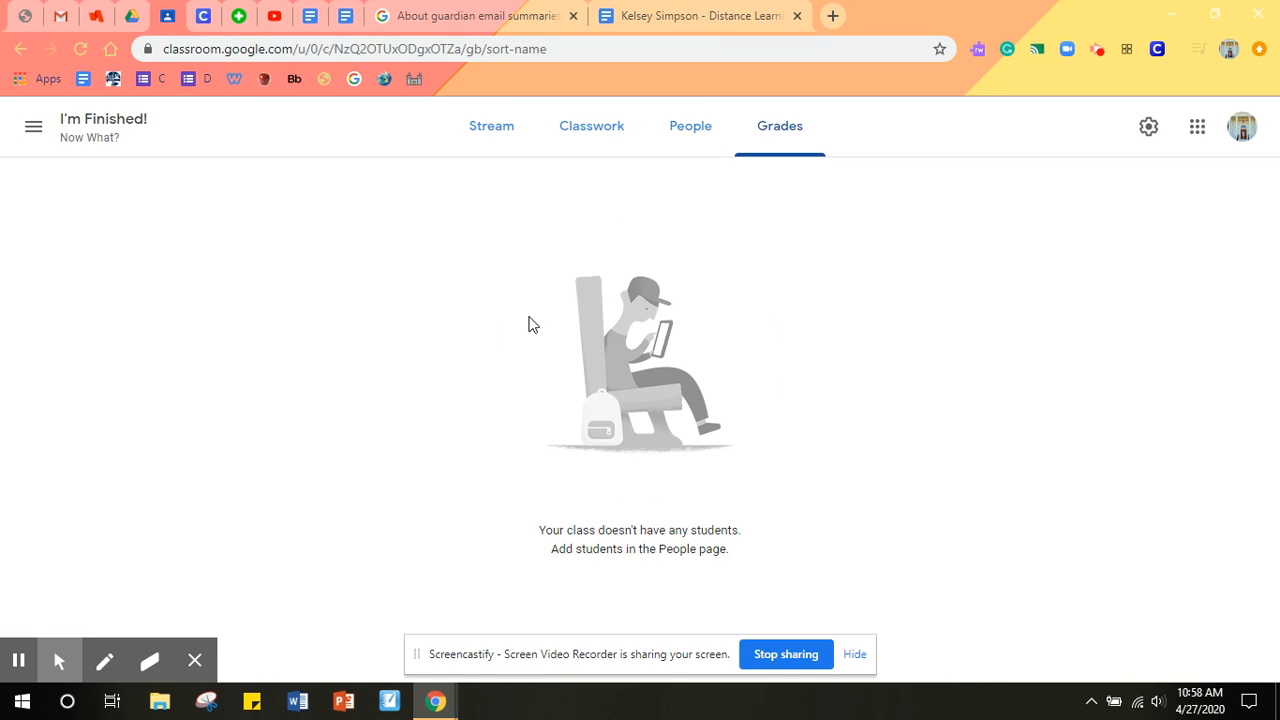
Examine the teacher To-do list for all classes, covering both the work to review and the reviewed work.
left_click(44, 130)
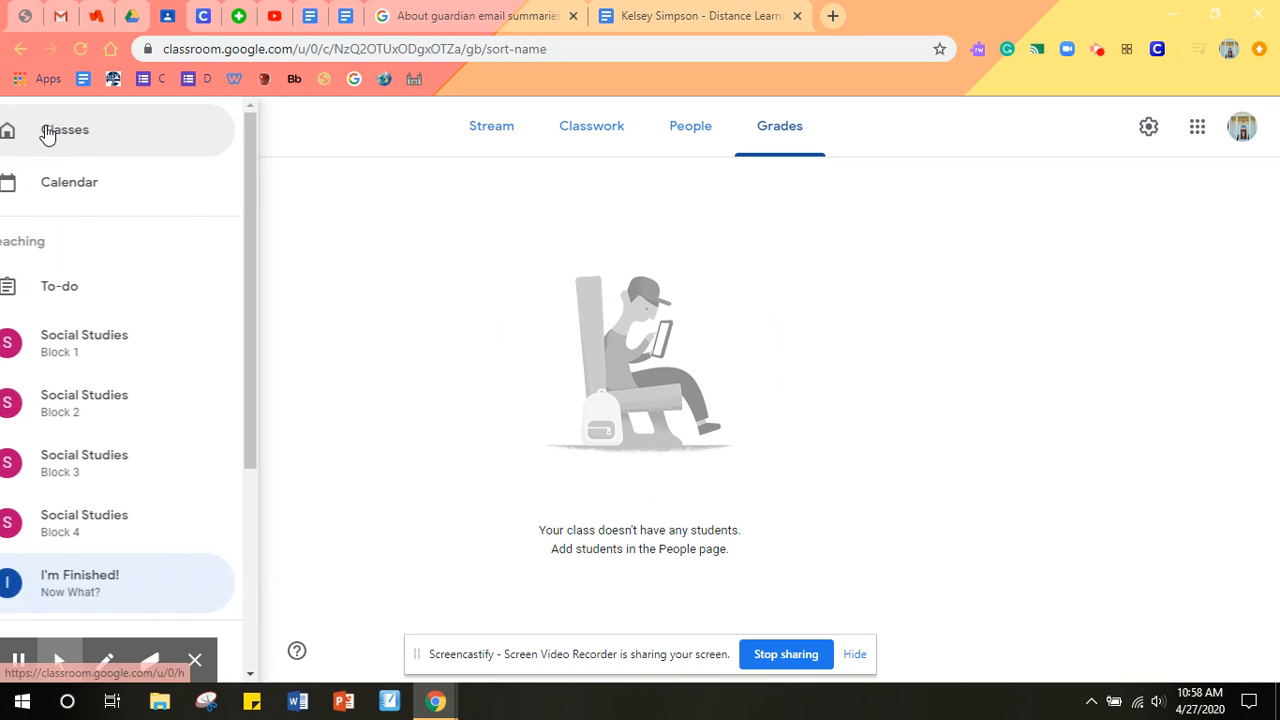
left_click(103, 306)
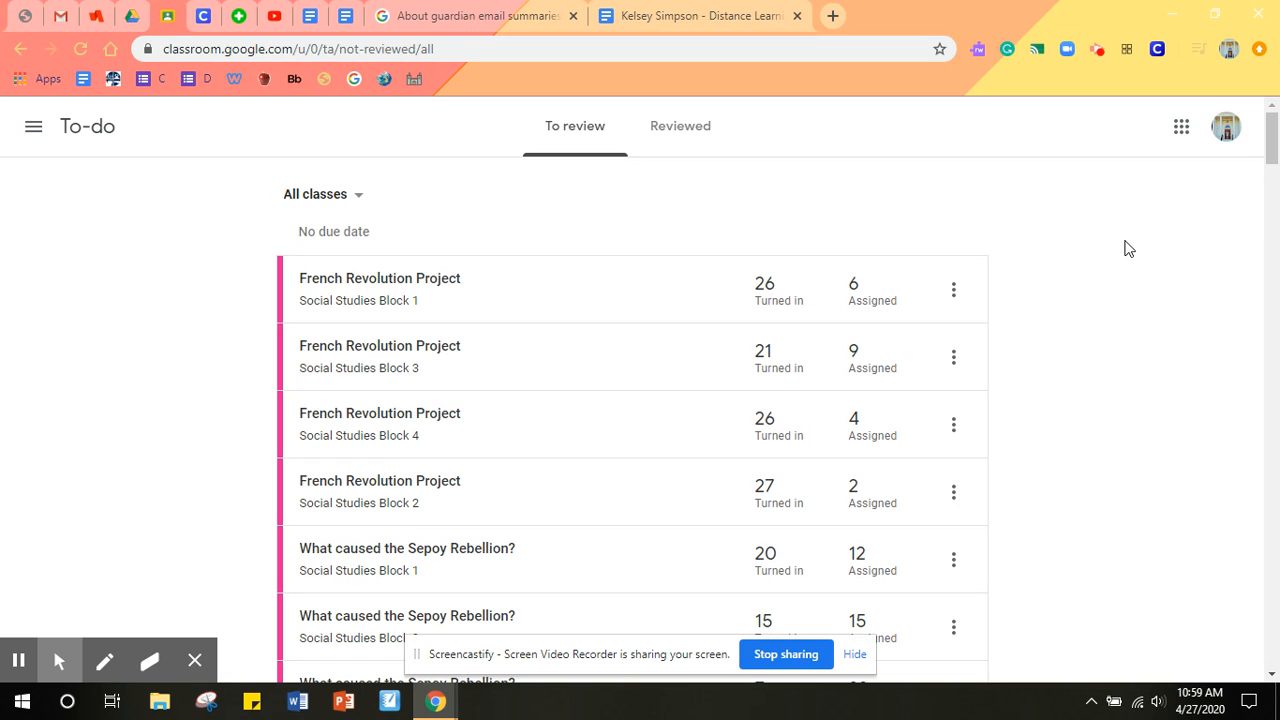
scroll(1124, 249, "down", 10)
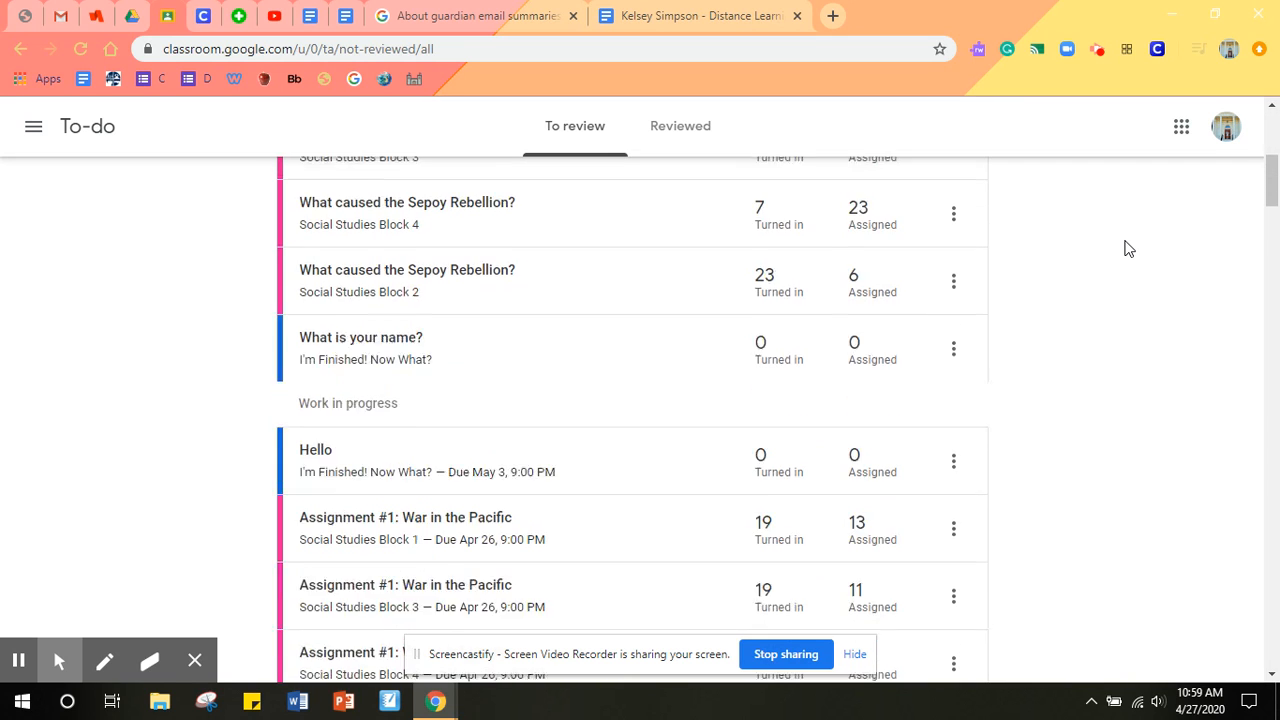
scroll(1124, 249, "down", 11)
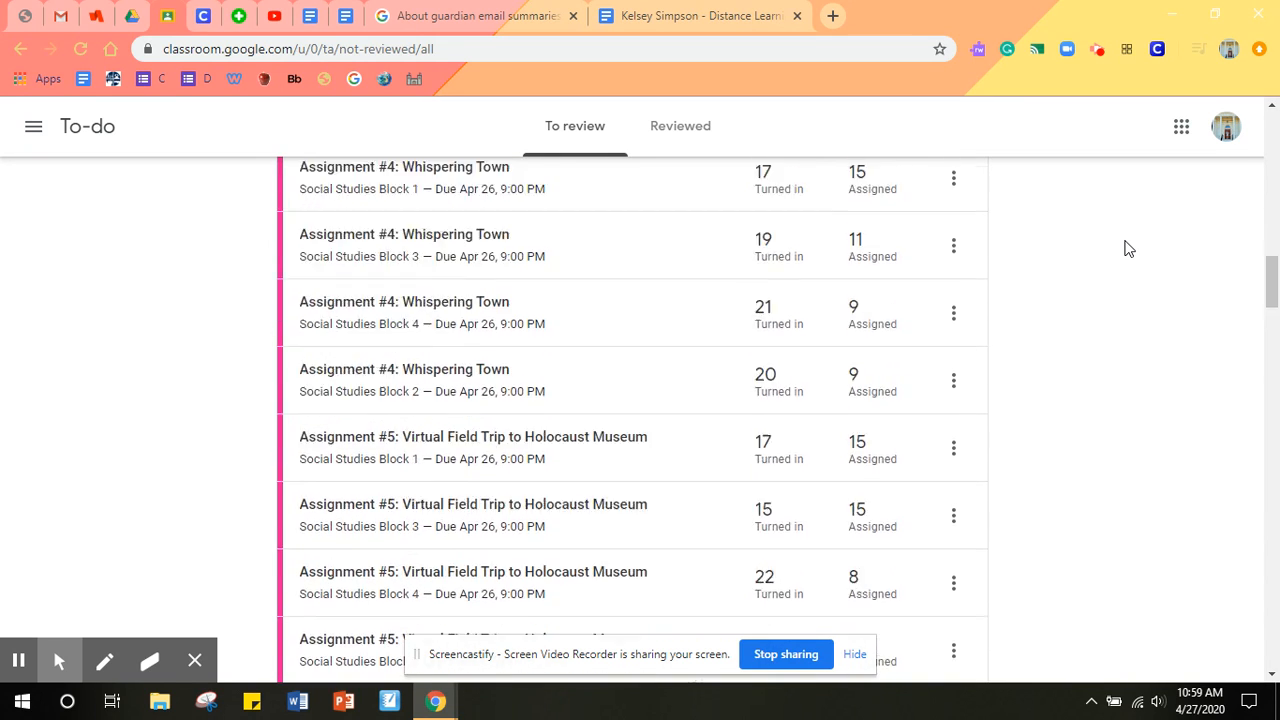
scroll(1124, 249, "up", 20)
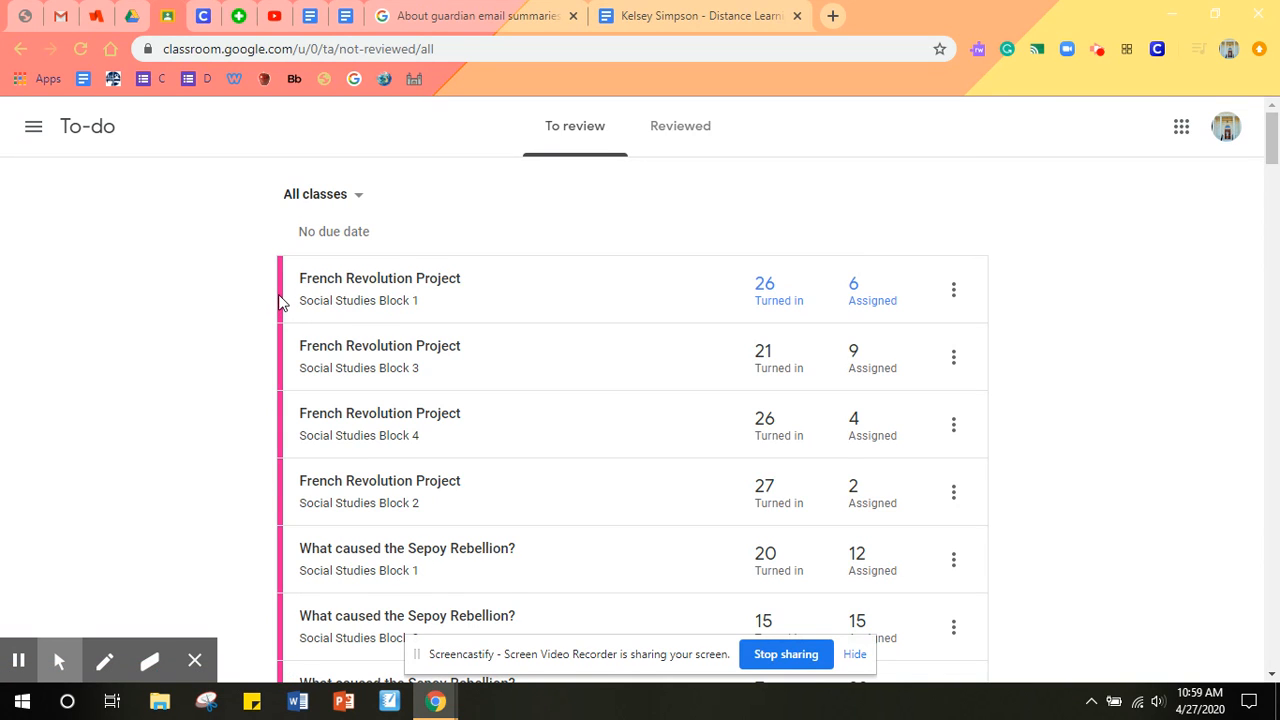
scroll(281, 302, "down", 1)
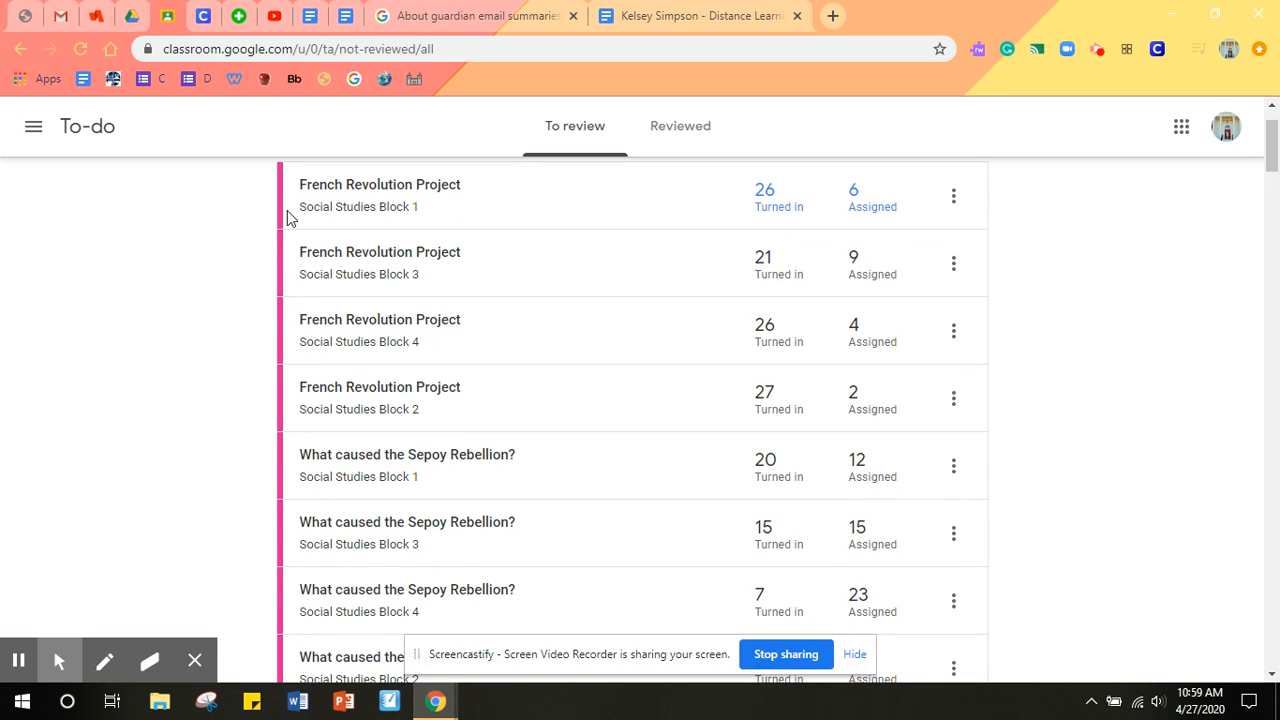
scroll(280, 365, "down", 1)
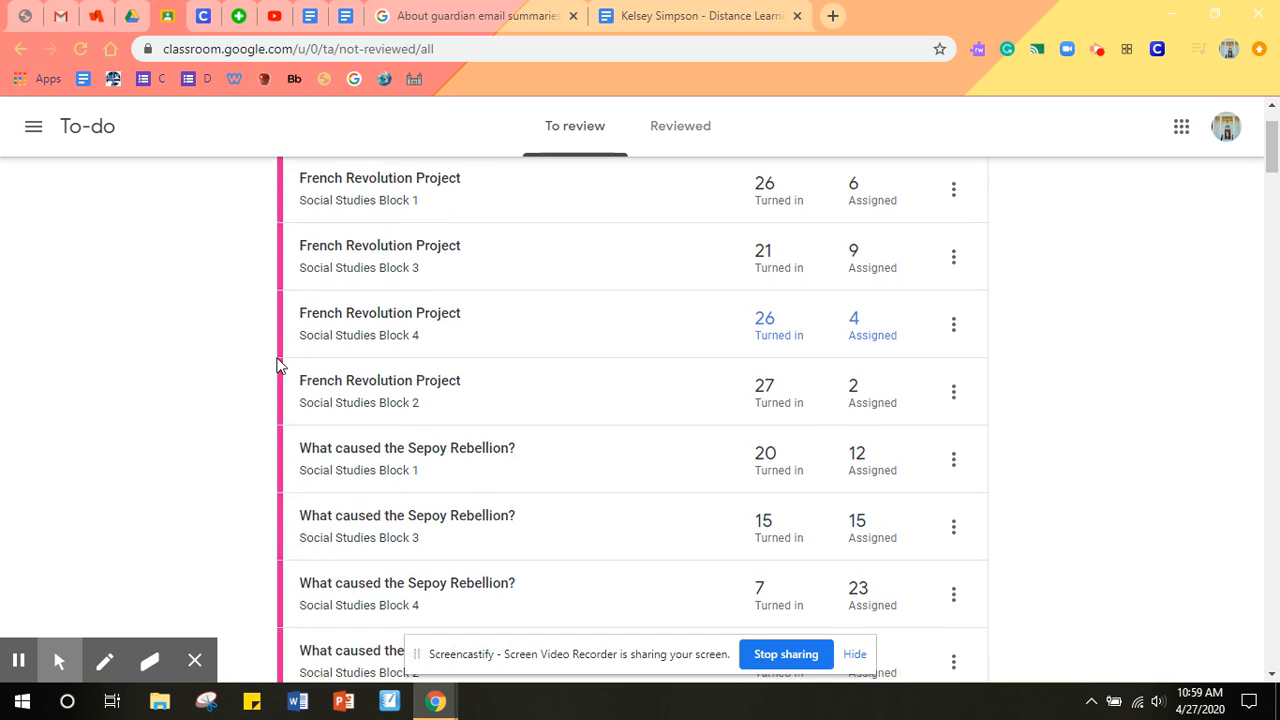
scroll(281, 366, "down", 3)
scroll(289, 480, "down", 2)
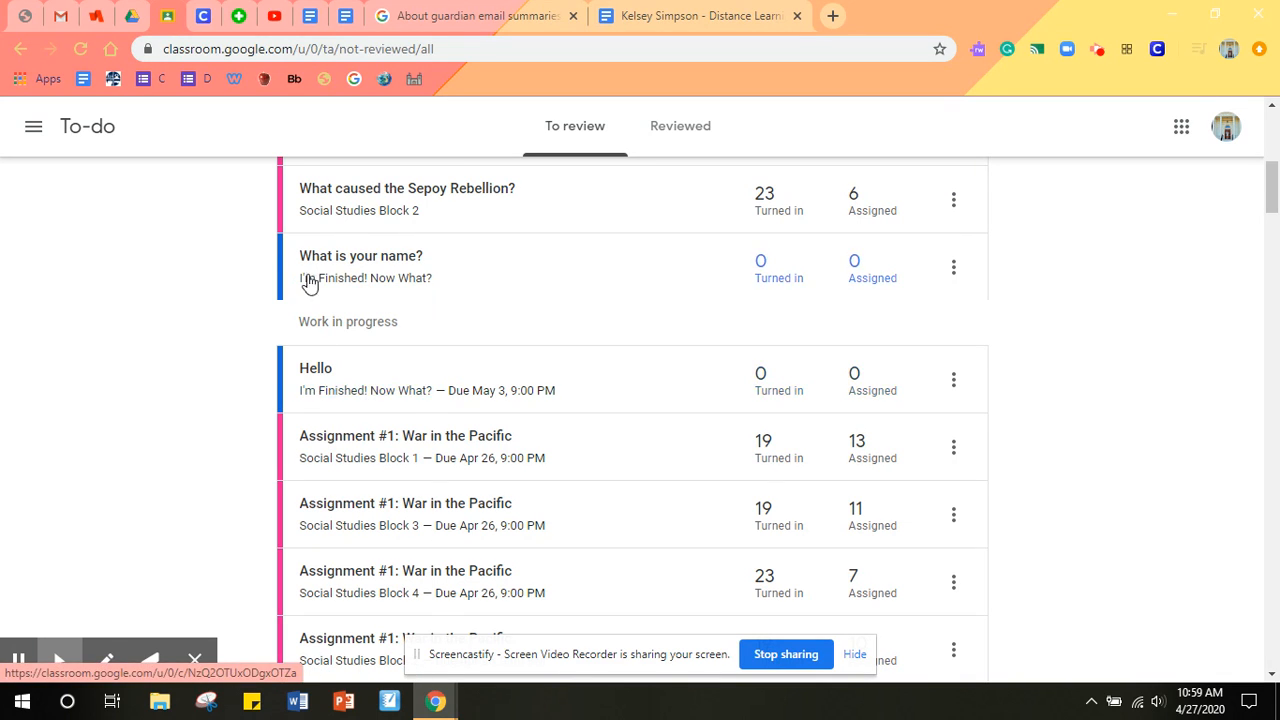
scroll(489, 451, "up", 5)
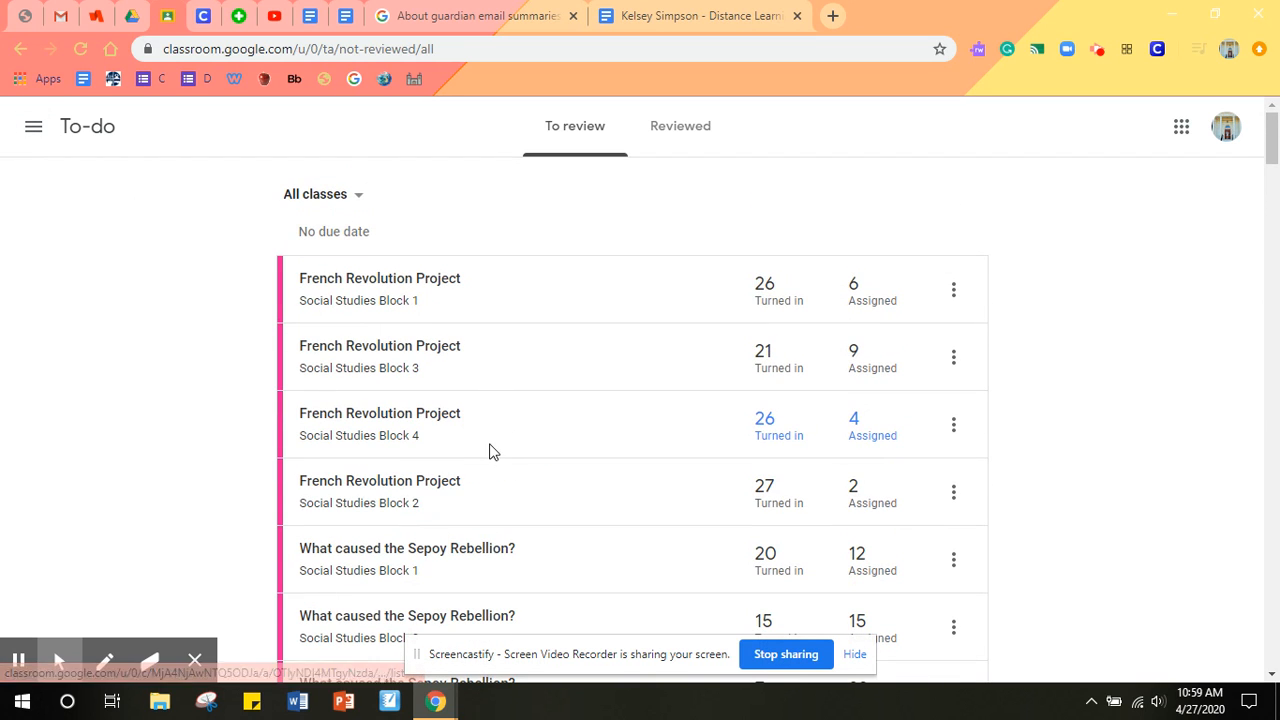
left_click(685, 126)
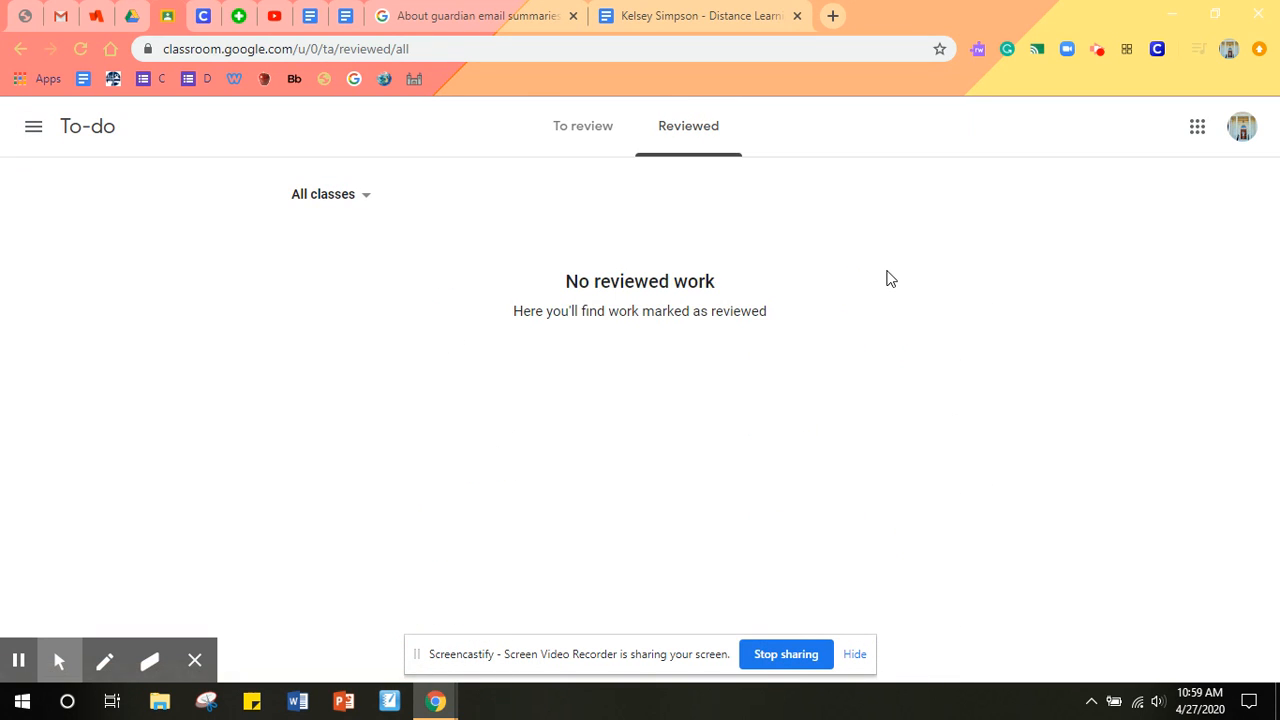
left_click(576, 132)
Return to the I'm Finished! class and open its class settings at the General section, checking the class code options.
left_click(32, 130)
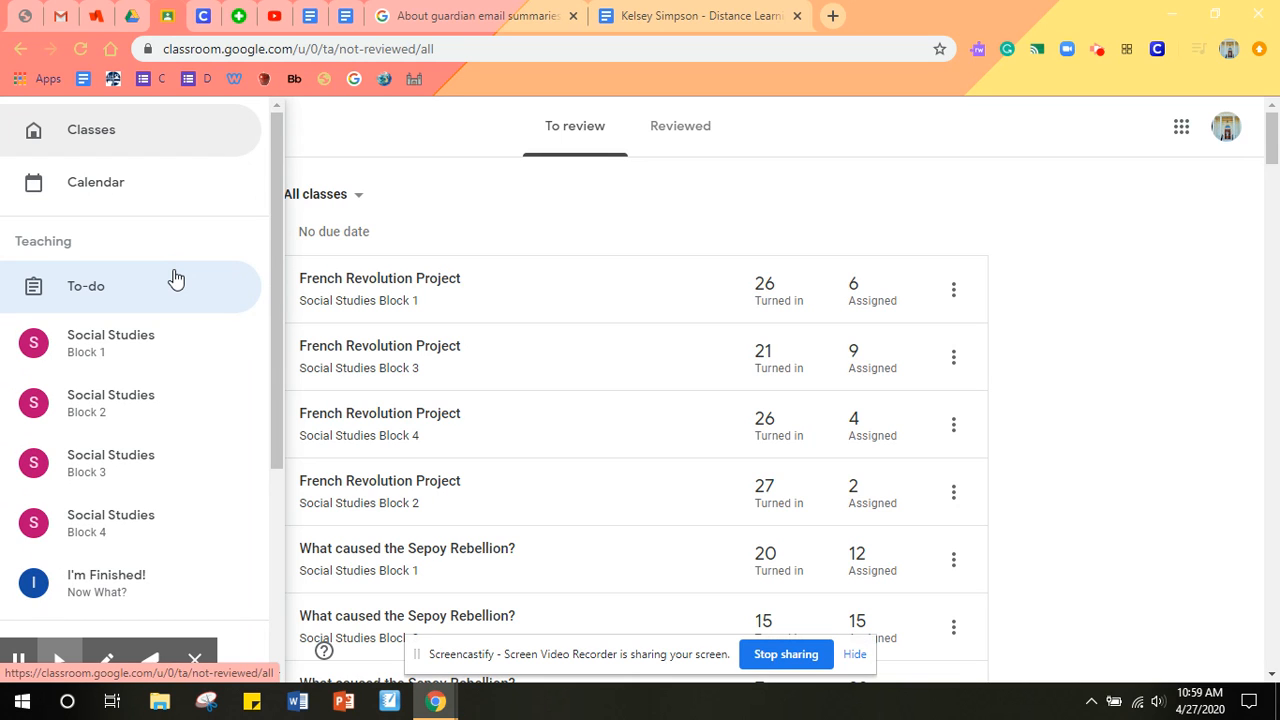
left_click(130, 572)
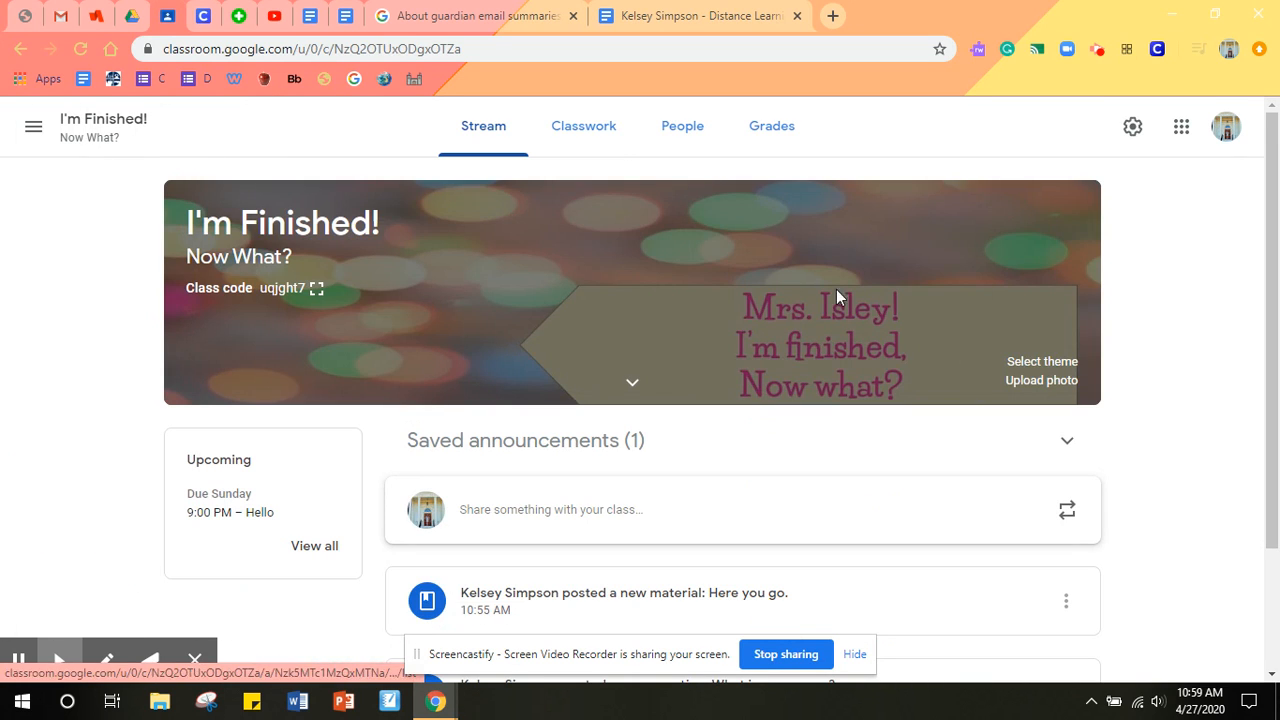
left_click(1132, 127)
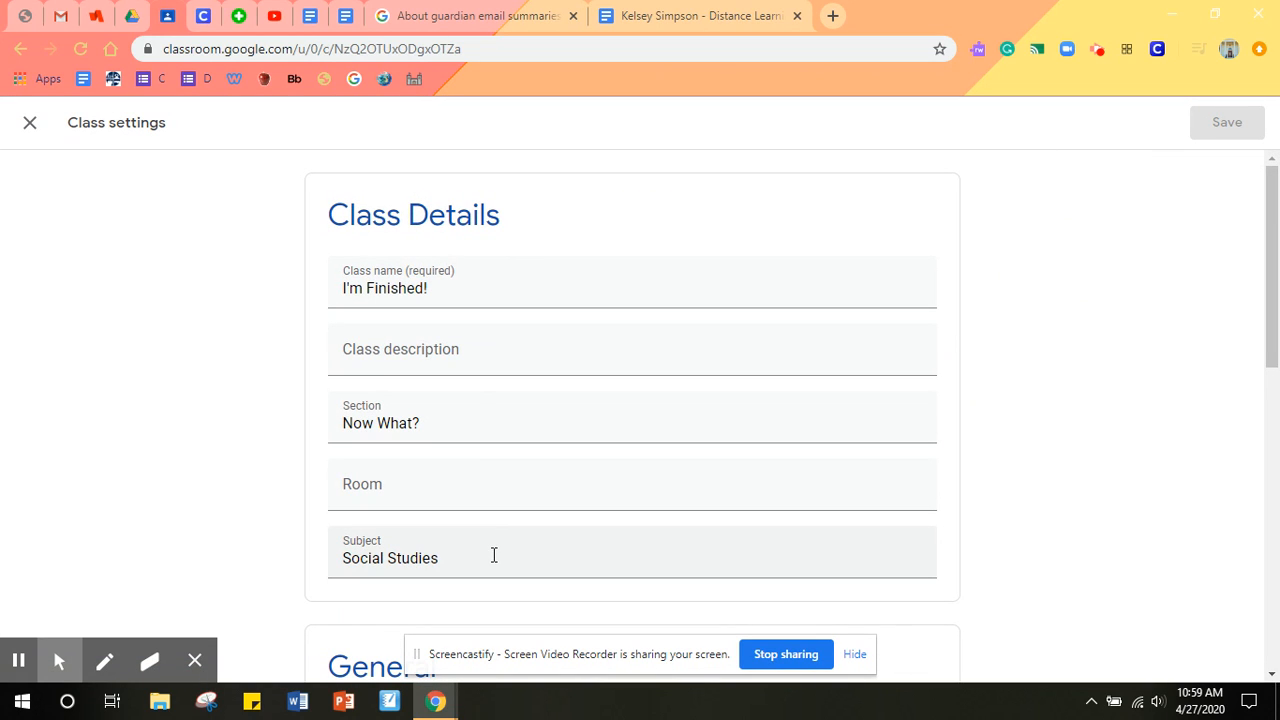
scroll(493, 555, "down", 3)
scroll(493, 555, "down", 2)
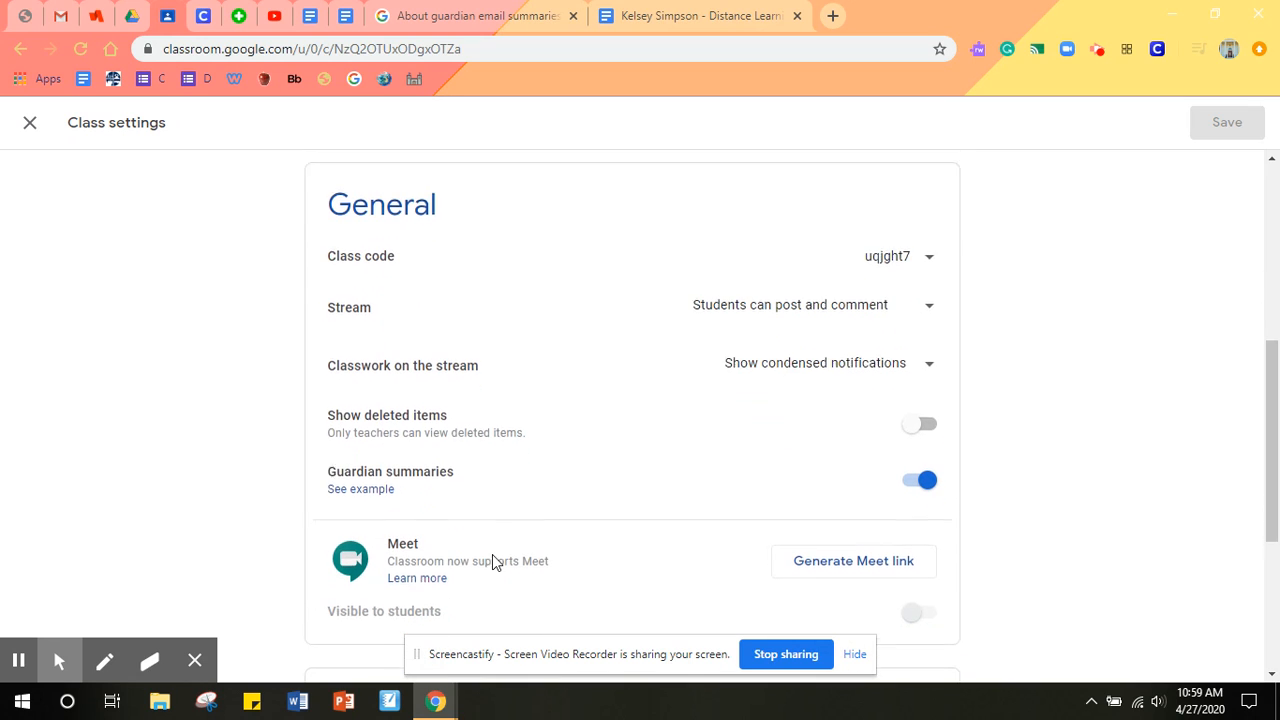
left_click(929, 255)
left_click(930, 257)
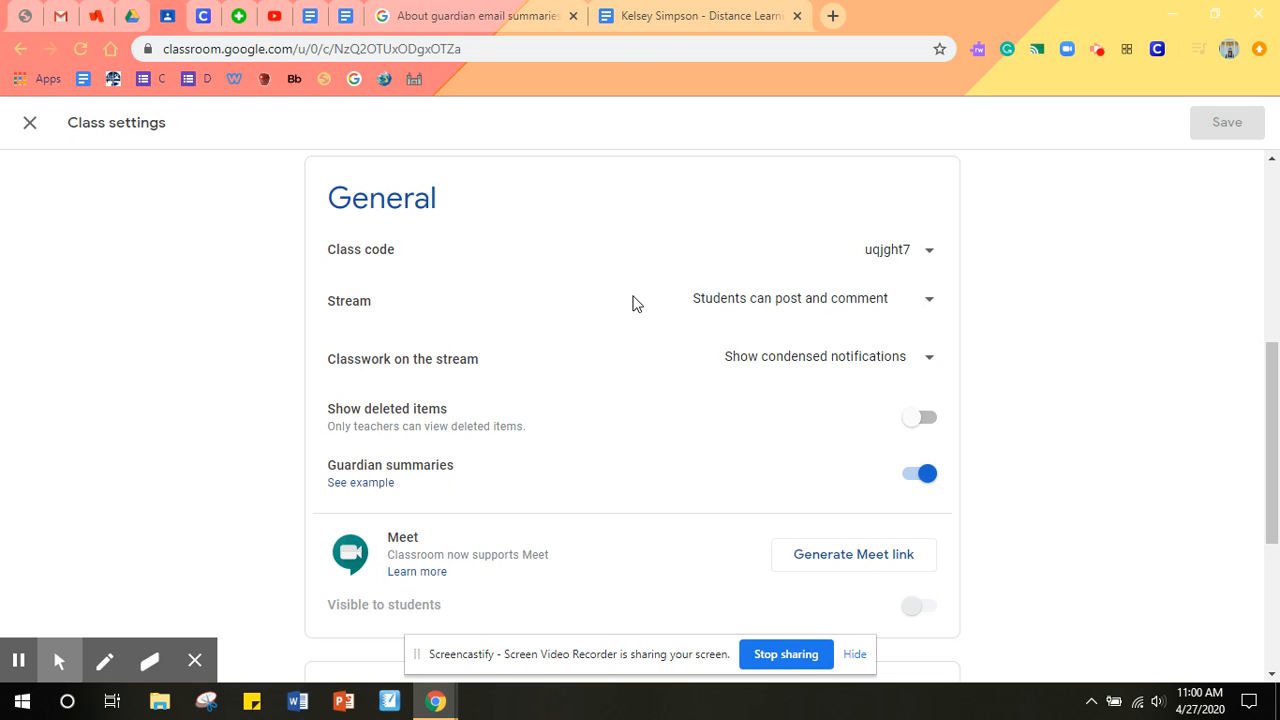
Set the stream permission to "Only teachers can post or comment" and select "Show condensed notifications" for classwork on the stream.
left_click(841, 316)
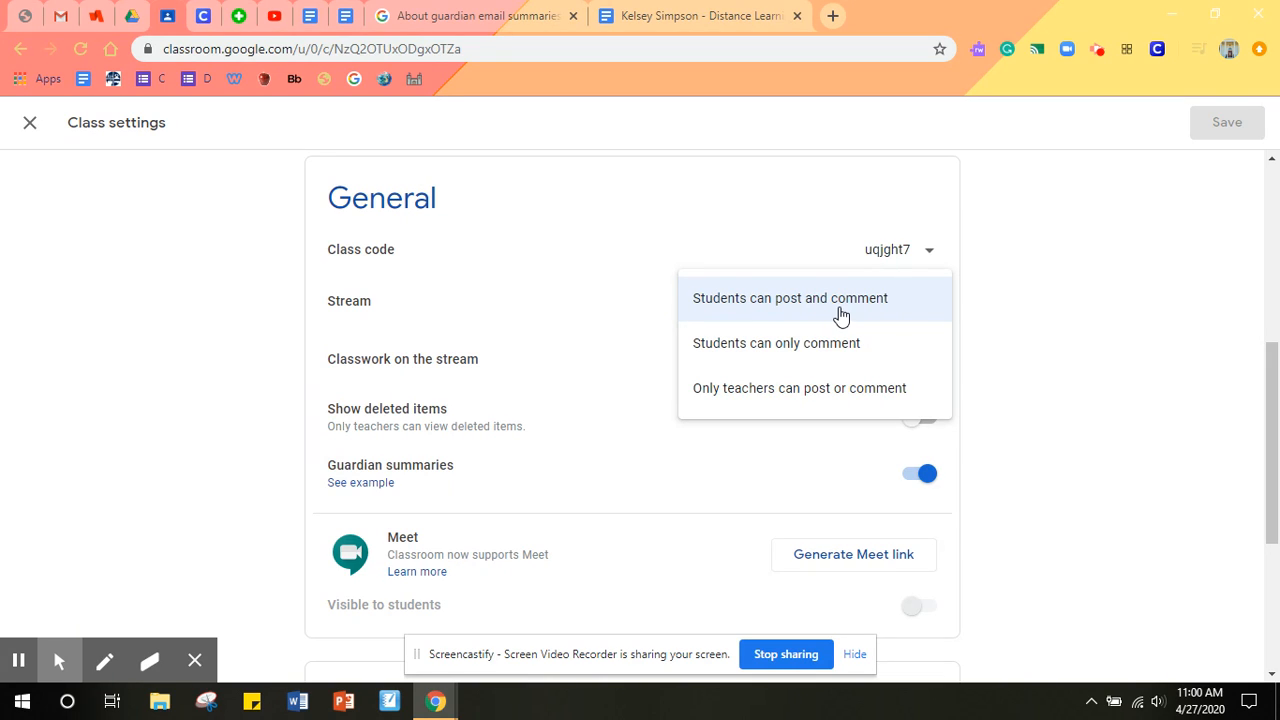
left_click(849, 403)
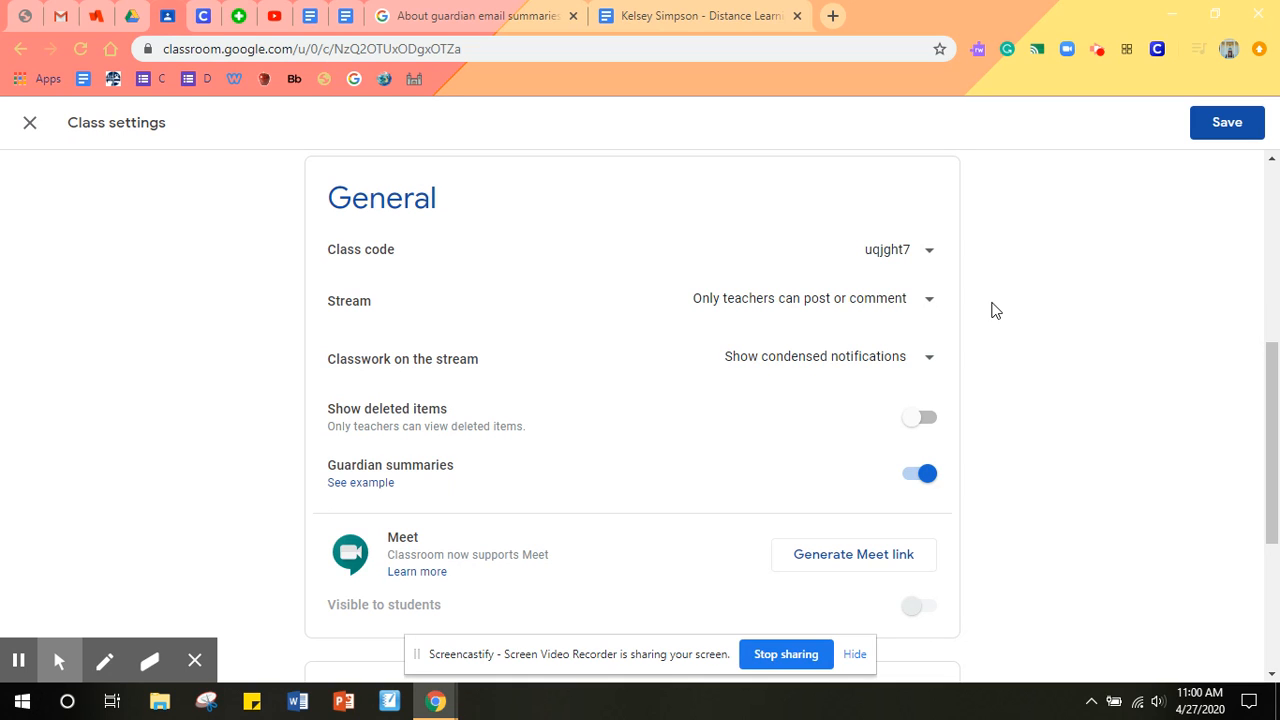
left_click(927, 362)
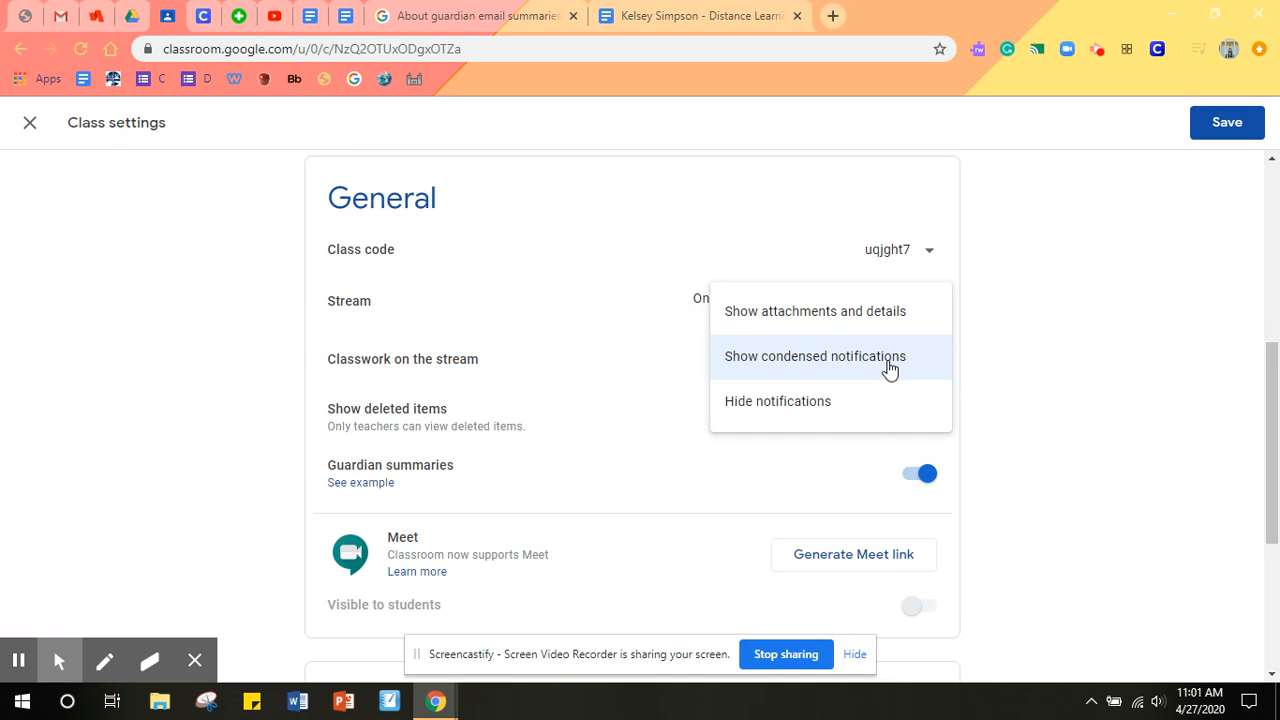
left_click(889, 366)
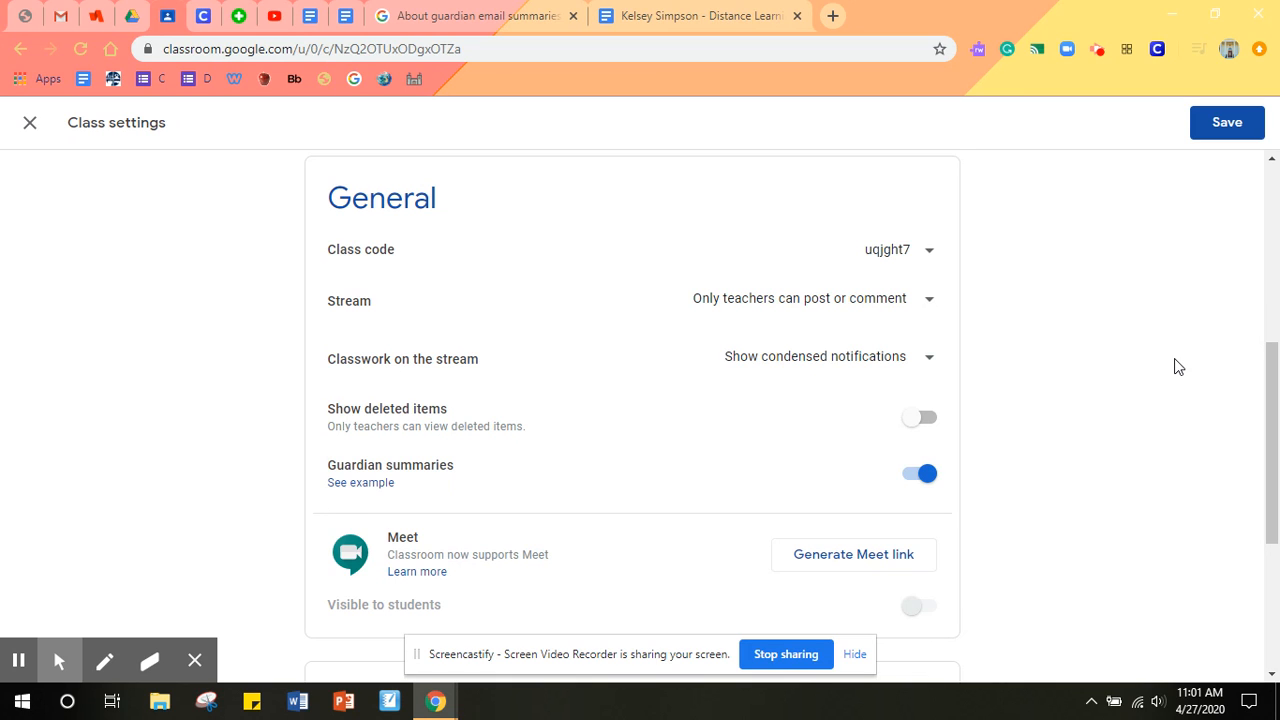
Review the Show deleted items setting and briefly consult the Classroom Help article about guardian email summaries.
scroll(1176, 366, "down", 1)
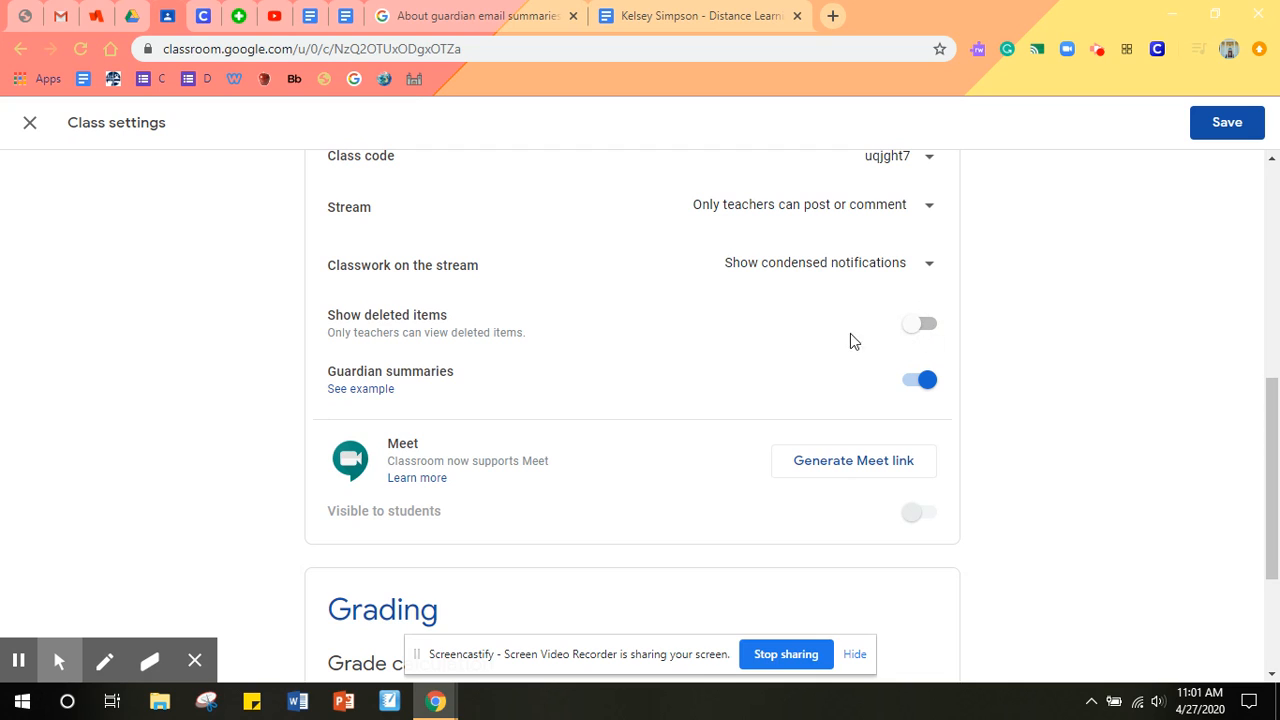
left_click_drag(525, 334, 314, 343)
left_click(314, 343)
left_click(474, 12)
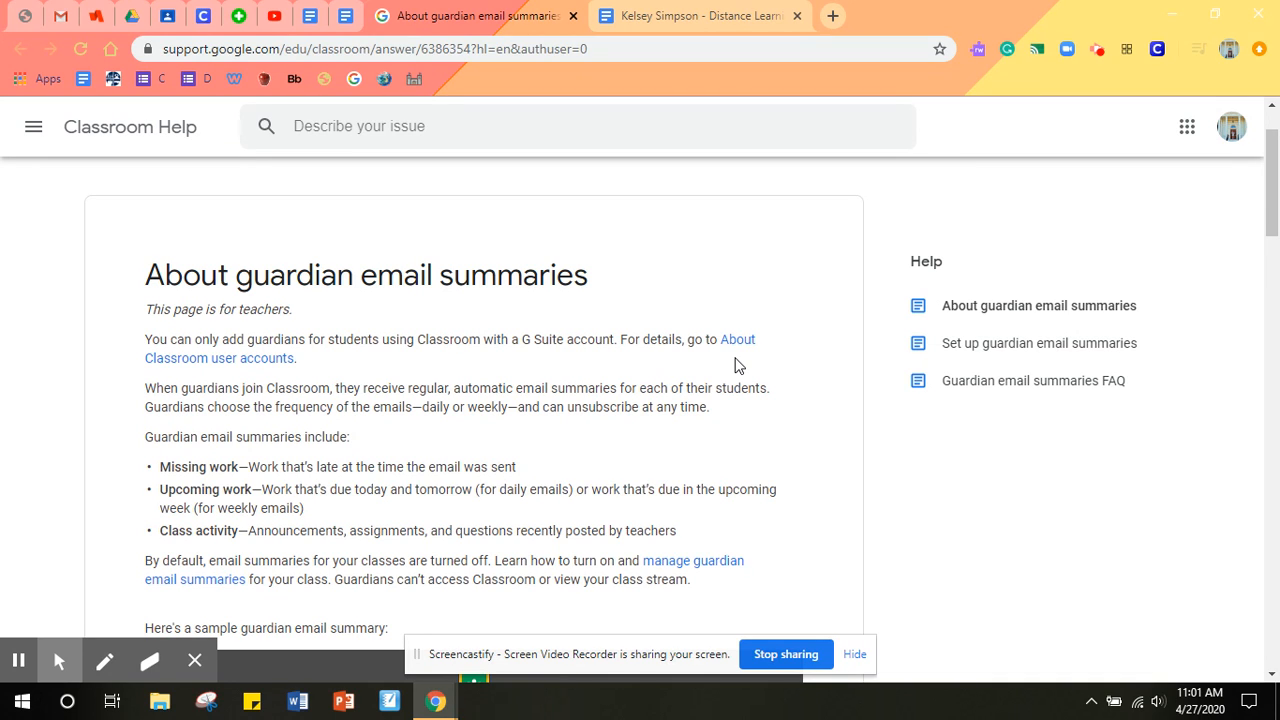
scroll(737, 365, "down", 1)
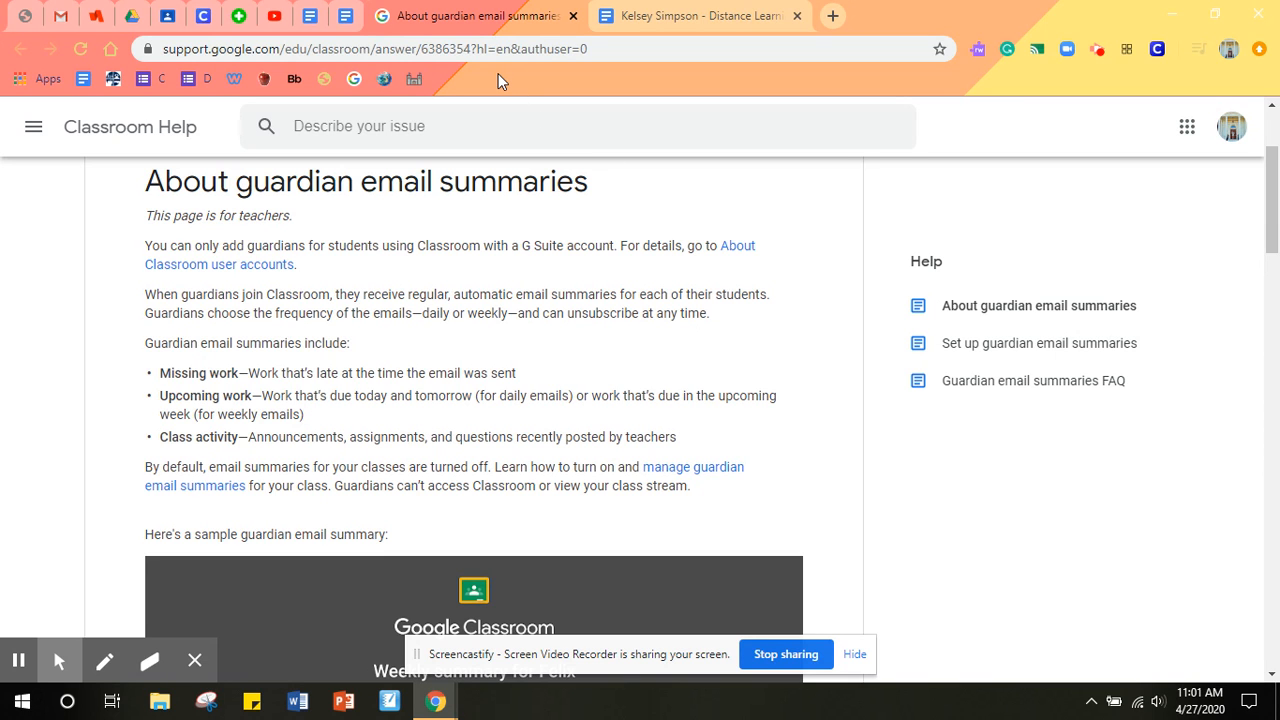
left_click(179, 14)
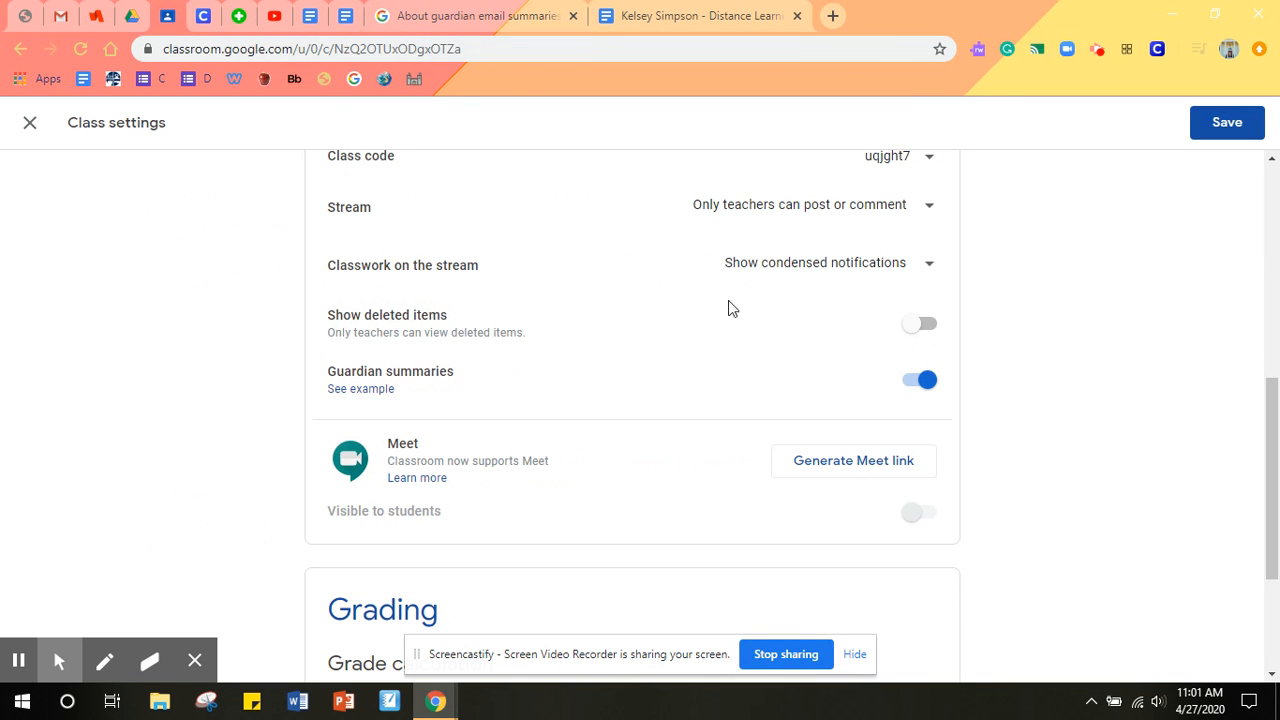
Read through the sample guardian email summary in the Classroom Help article, from missing student work to the class activity sections.
left_click(460, 16)
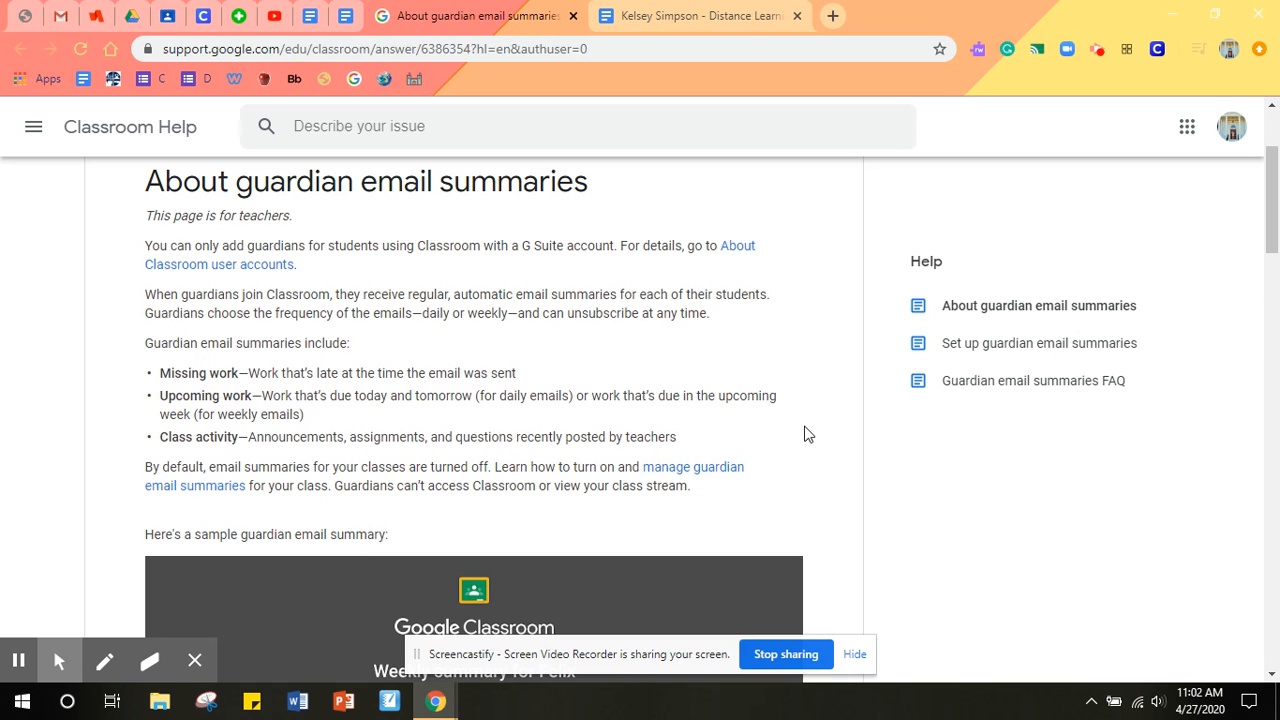
scroll(808, 434, "down", 3)
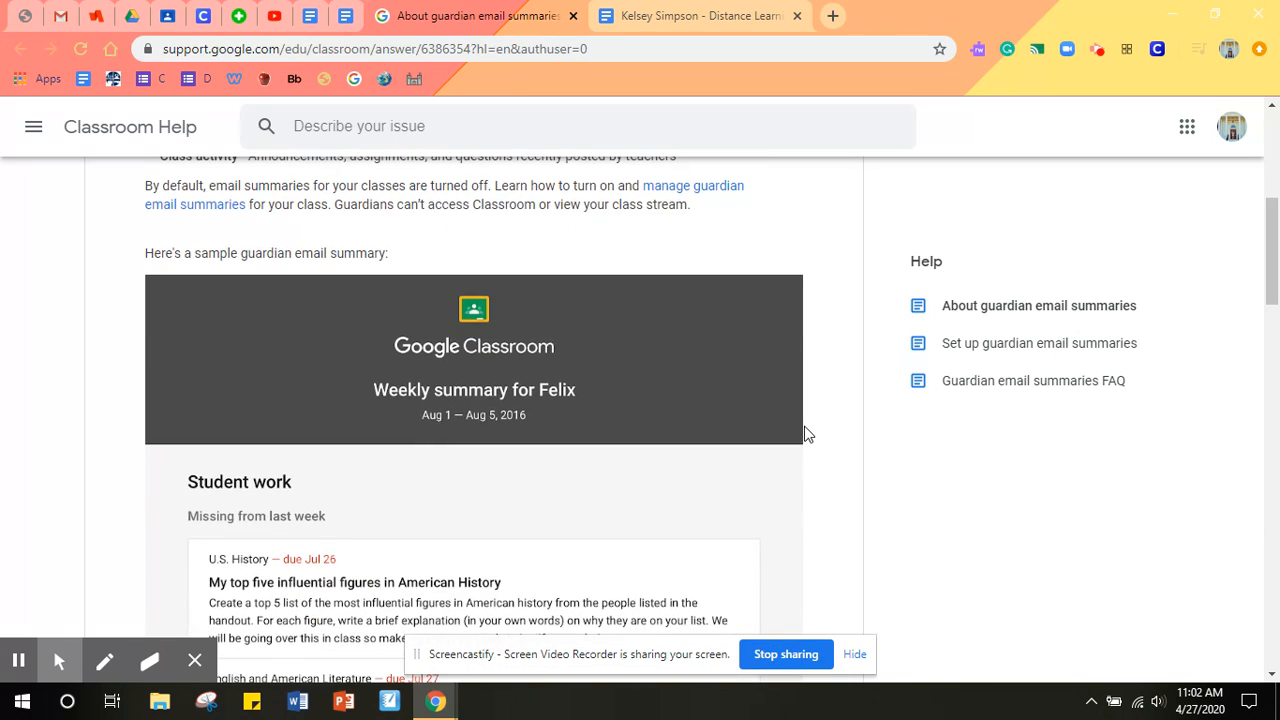
scroll(808, 434, "down", 1)
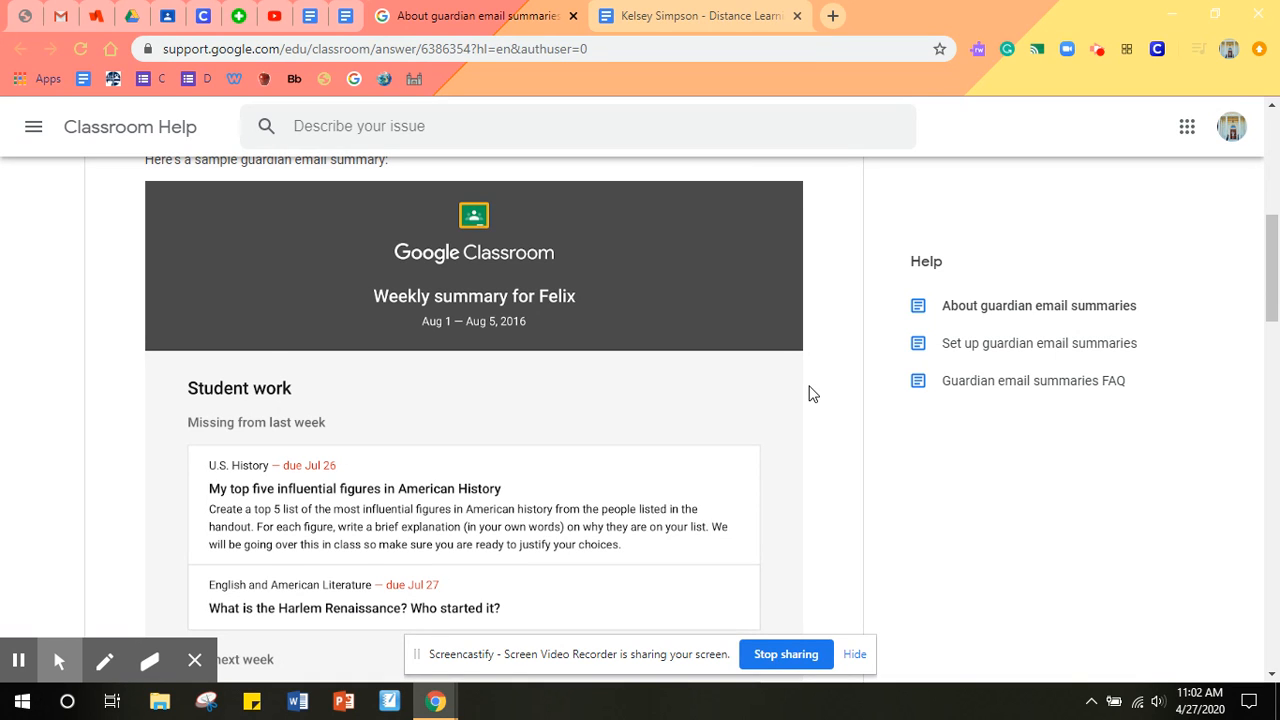
scroll(812, 393, "down", 1)
scroll(810, 393, "down", 3)
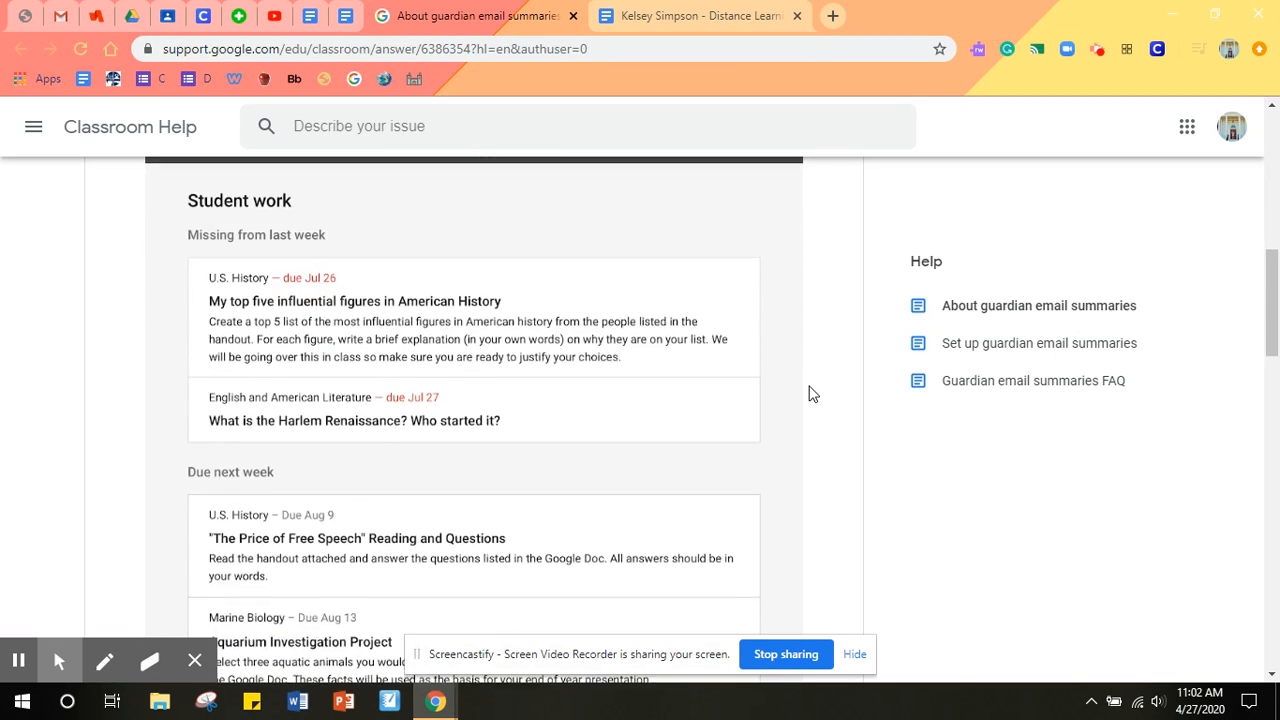
scroll(570, 331, "down", 2)
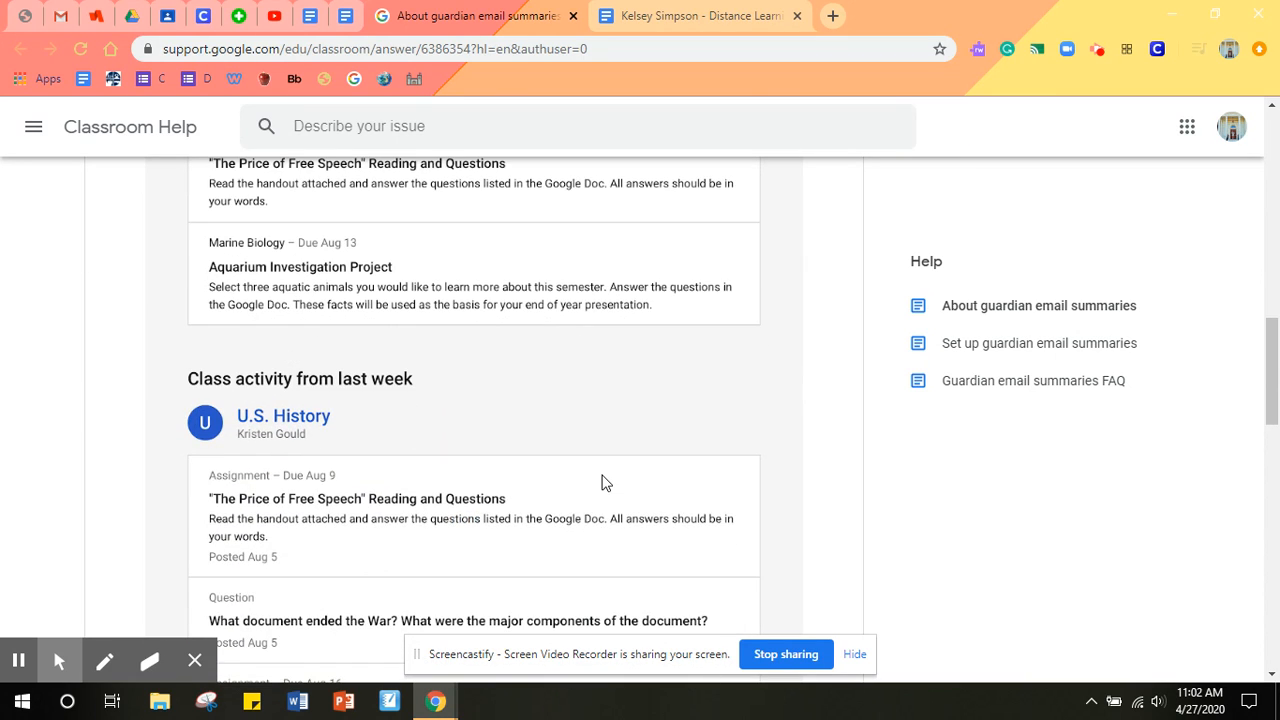
scroll(600, 475, "down", 3)
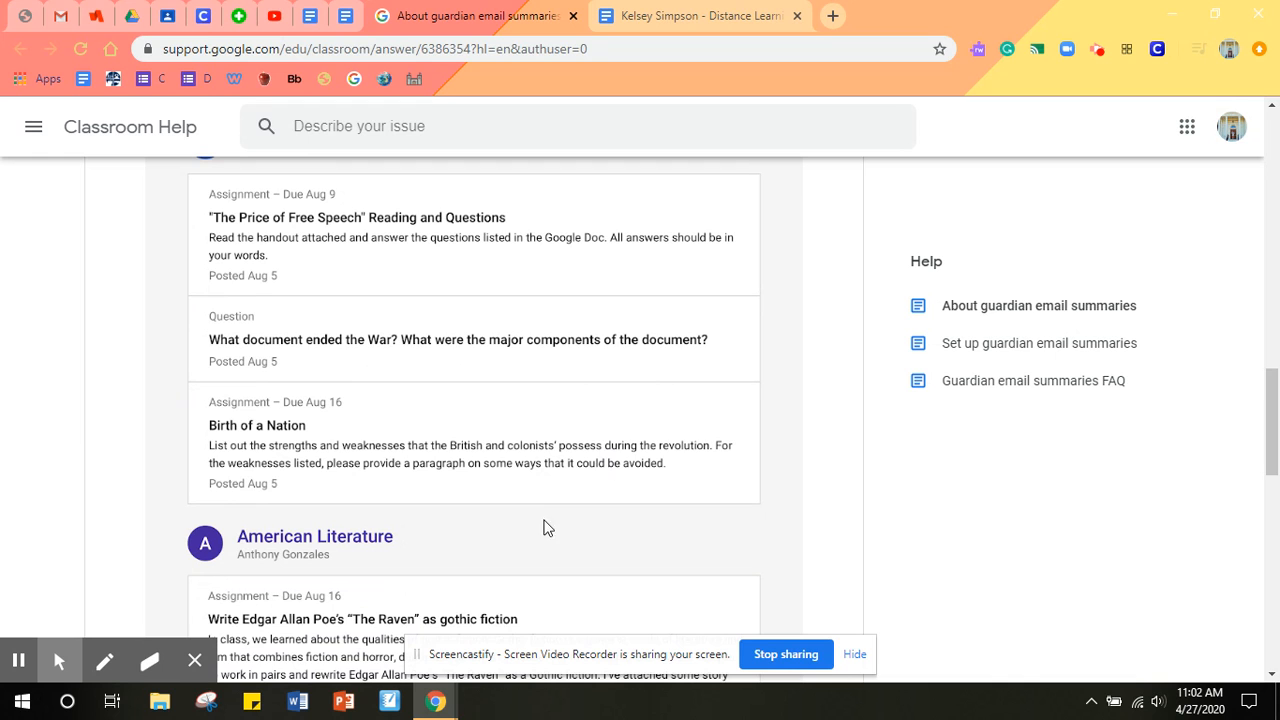
scroll(583, 394, "down", 5)
scroll(583, 394, "down", 2)
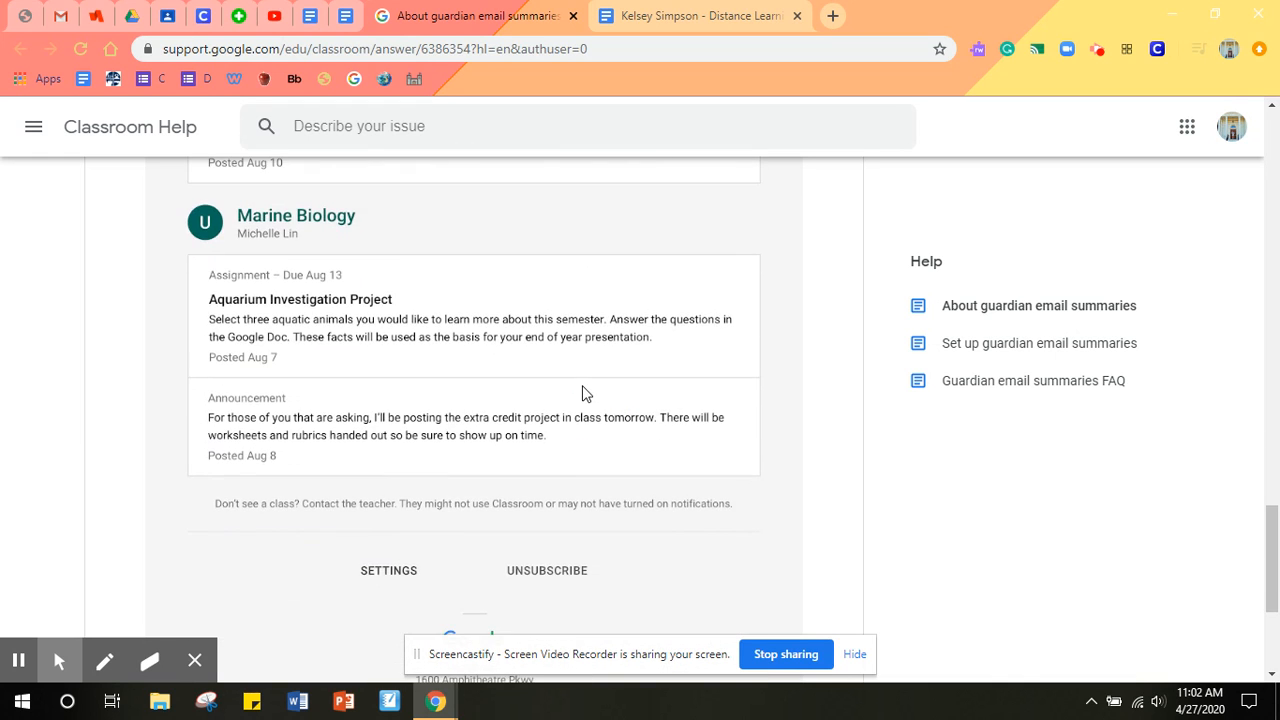
Review the guardian email summaries article, from the sample email back to the introduction and the list of what the summaries include.
scroll(586, 393, "down", 1)
scroll(586, 393, "up", 10)
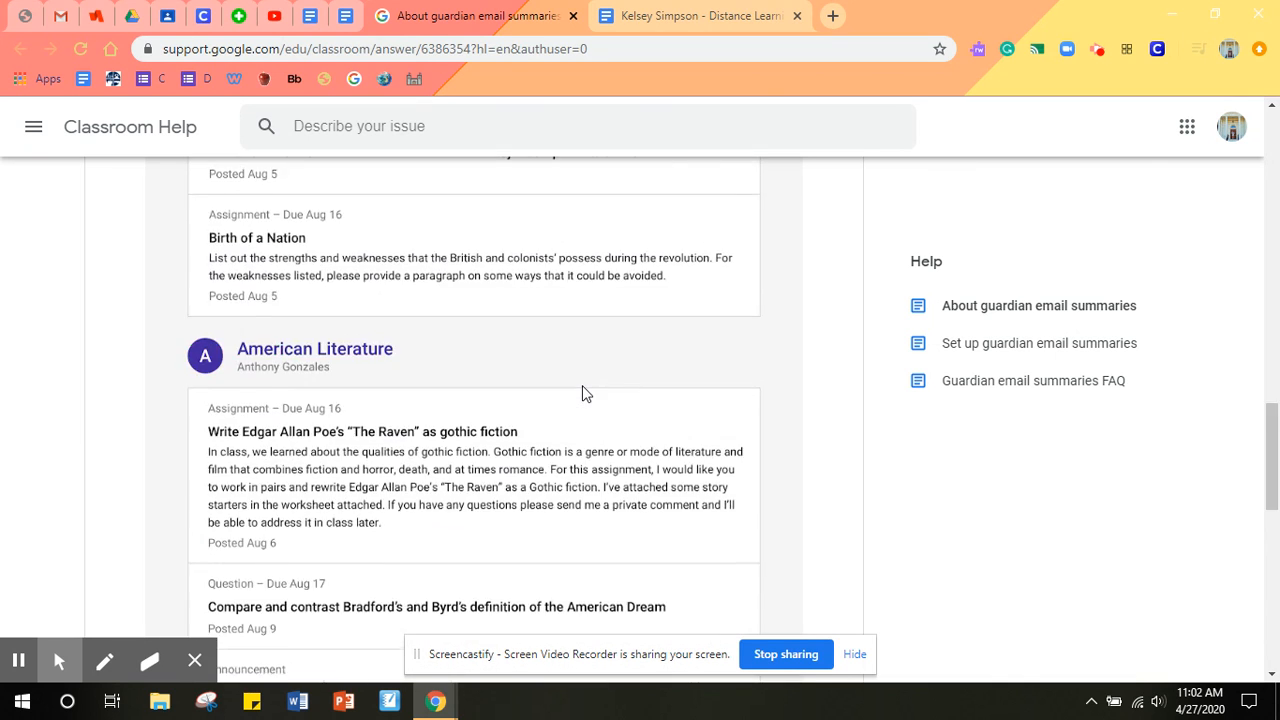
scroll(583, 393, "up", 10)
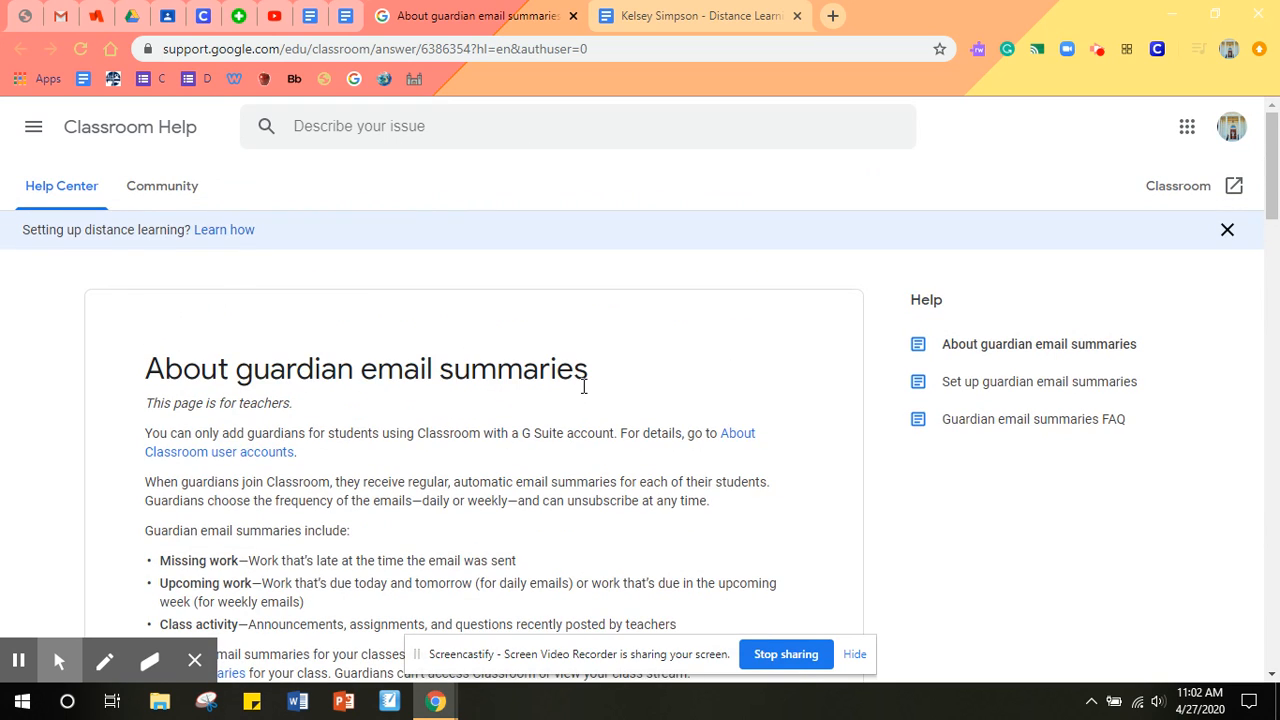
scroll(583, 390, "down", 1)
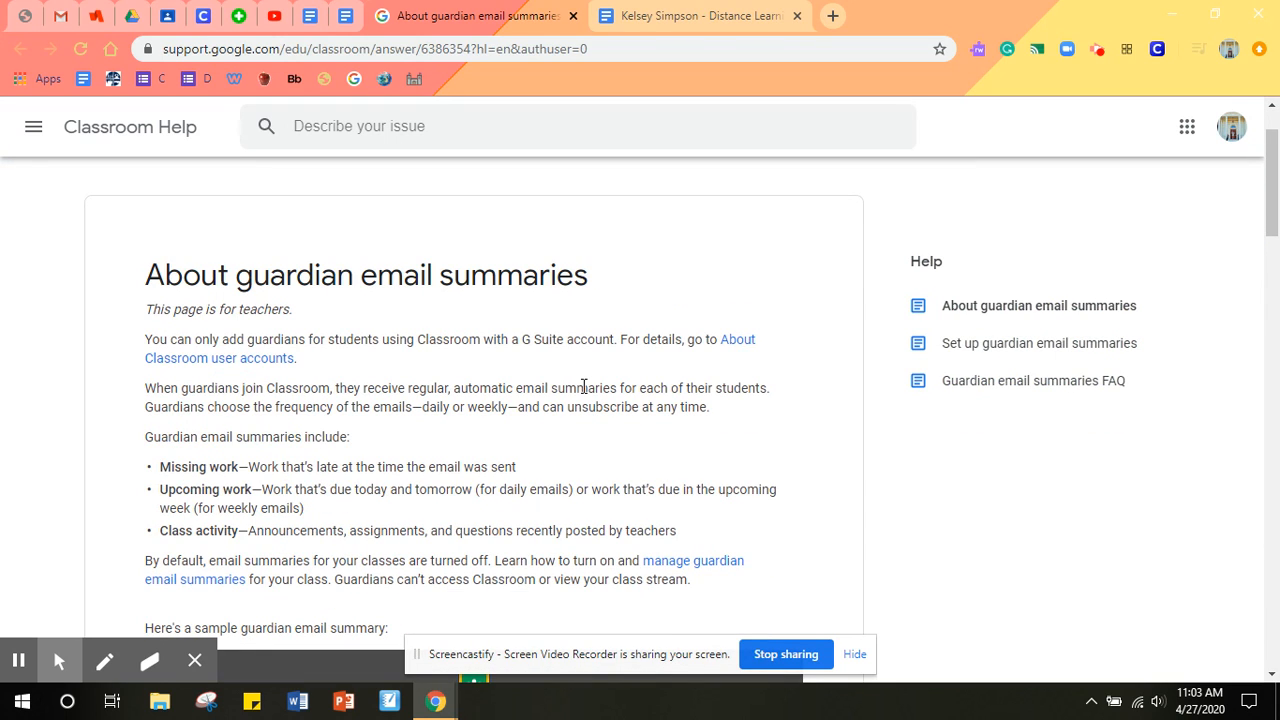
left_click(386, 47)
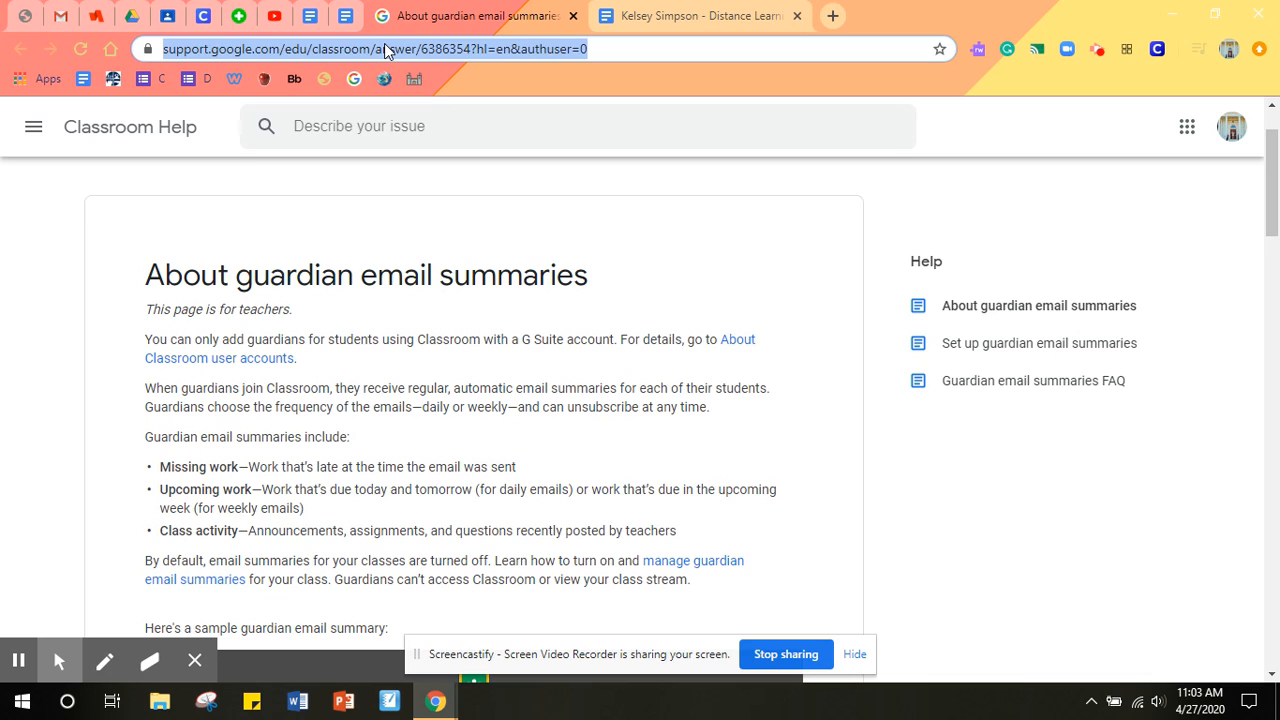
left_click(665, 246)
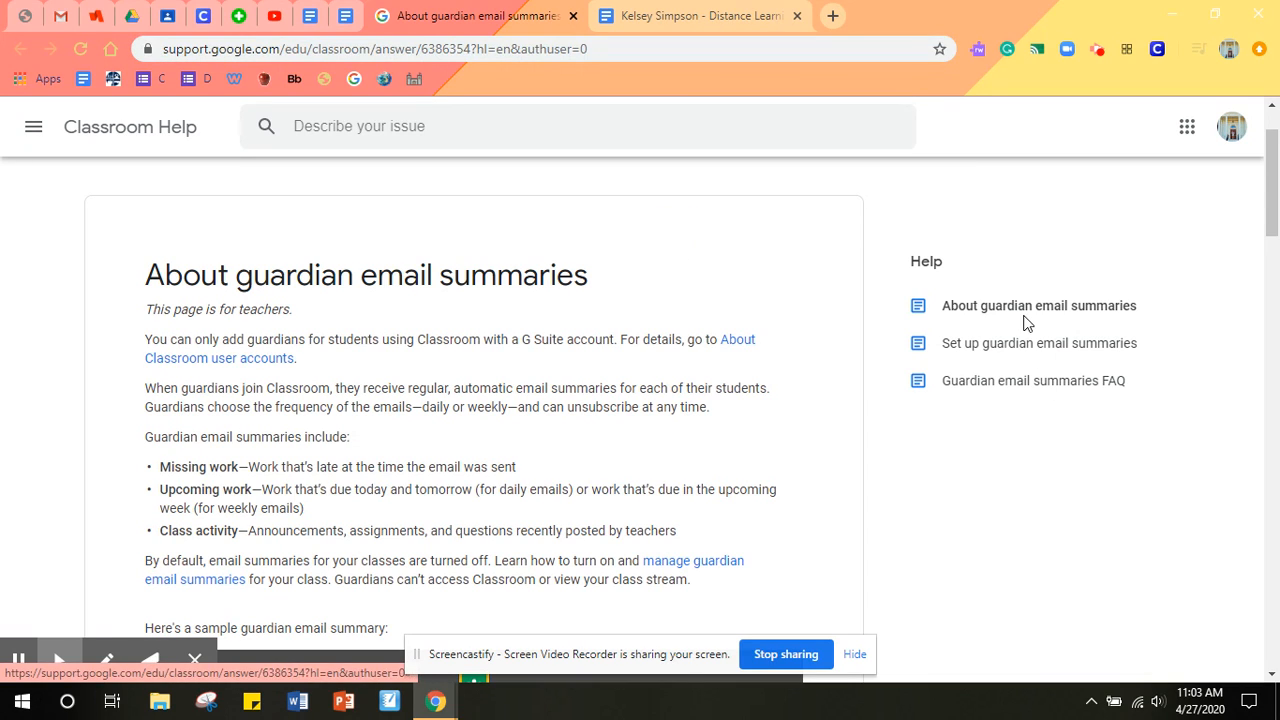
scroll(529, 340, "down", 6)
scroll(531, 348, "up", 5)
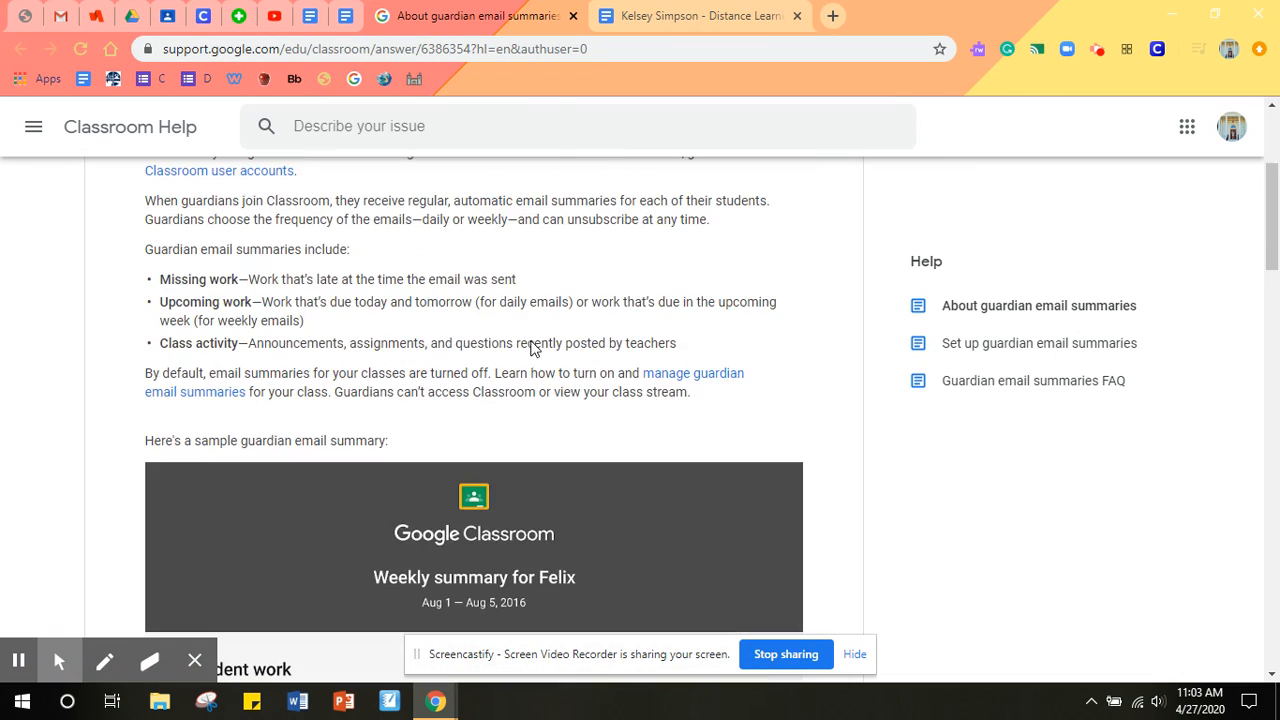
Return to the class settings, review the overall grade calculation options under Grading, and save the settings.
left_click(168, 15)
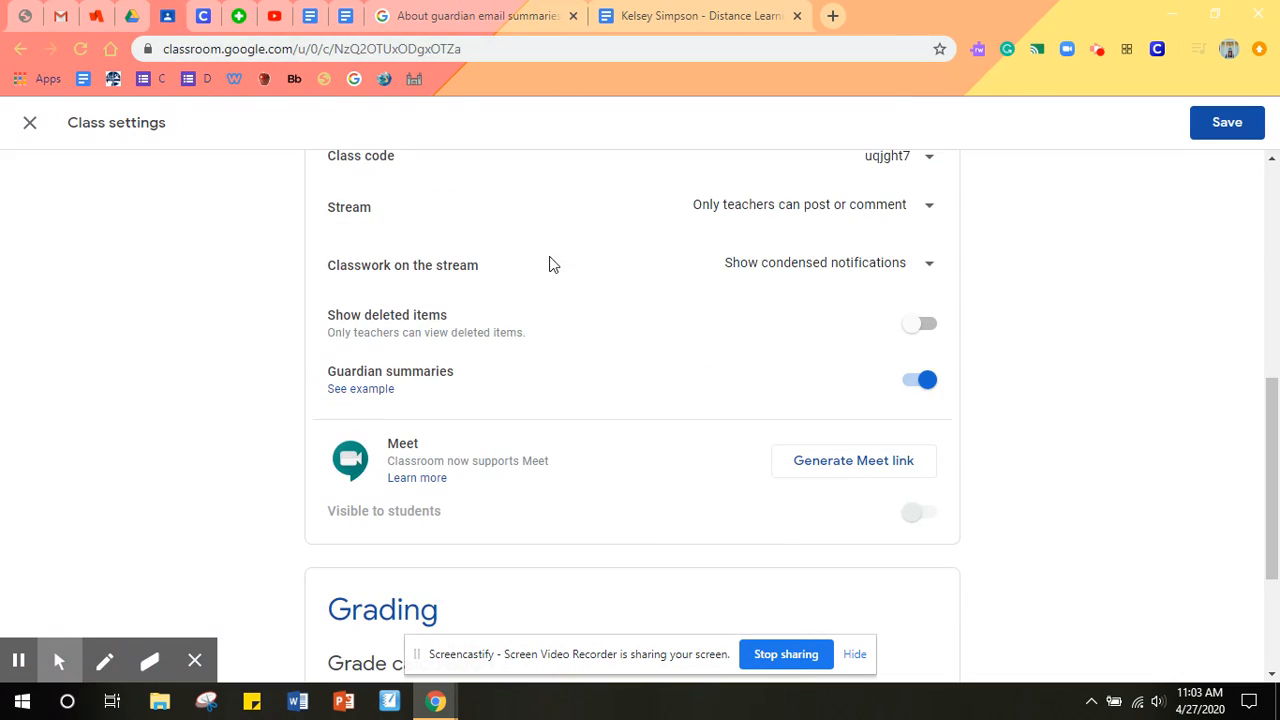
scroll(1070, 378, "down", 1)
scroll(1073, 378, "down", 2)
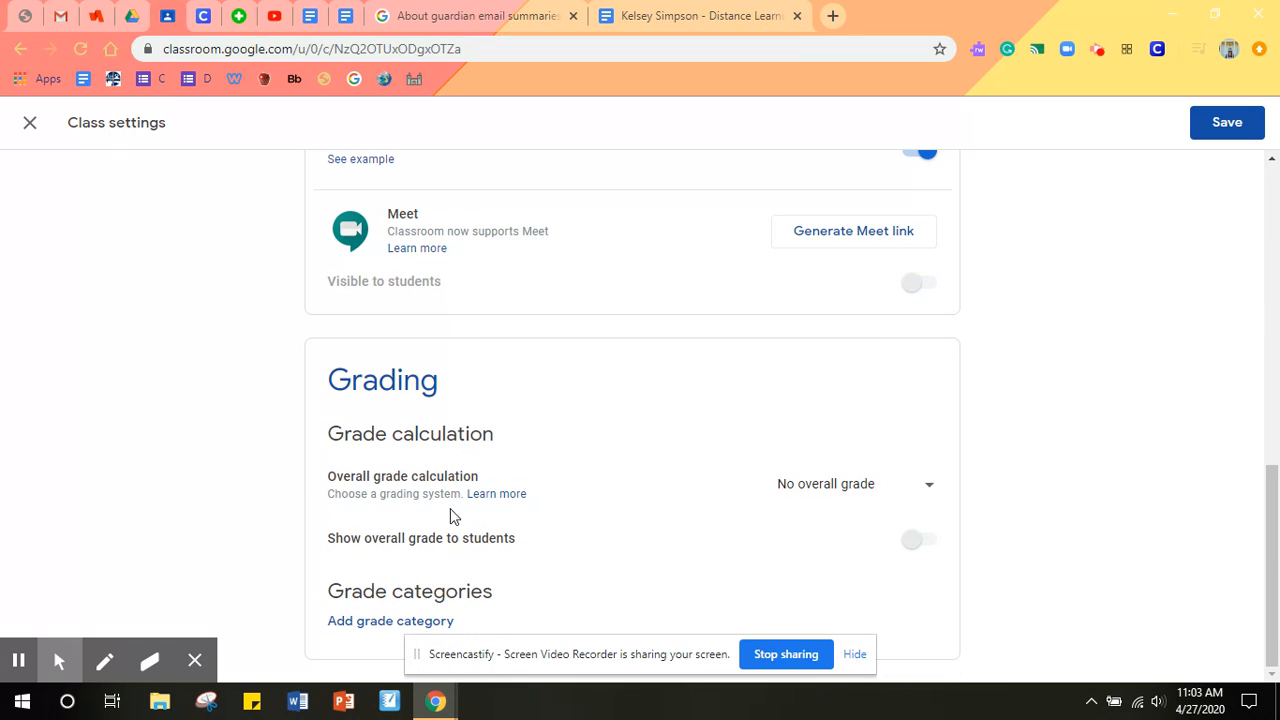
left_click(924, 490)
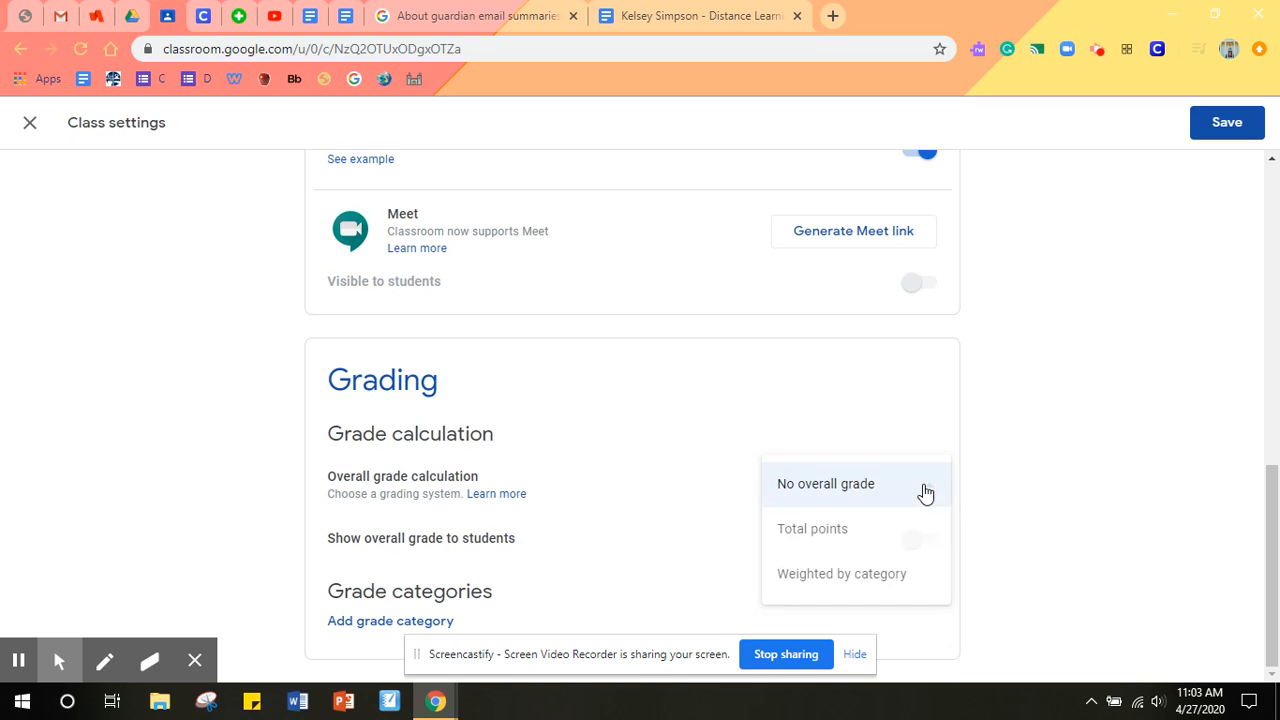
left_click(925, 490)
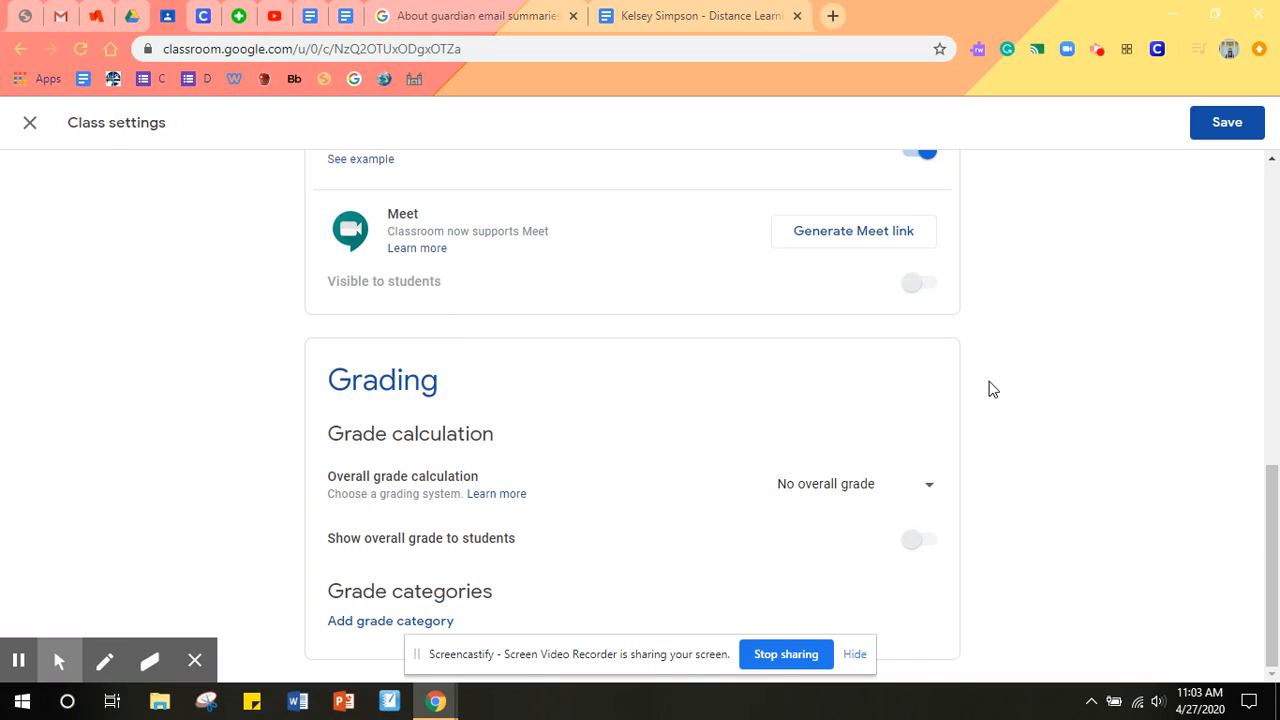
left_click(919, 490)
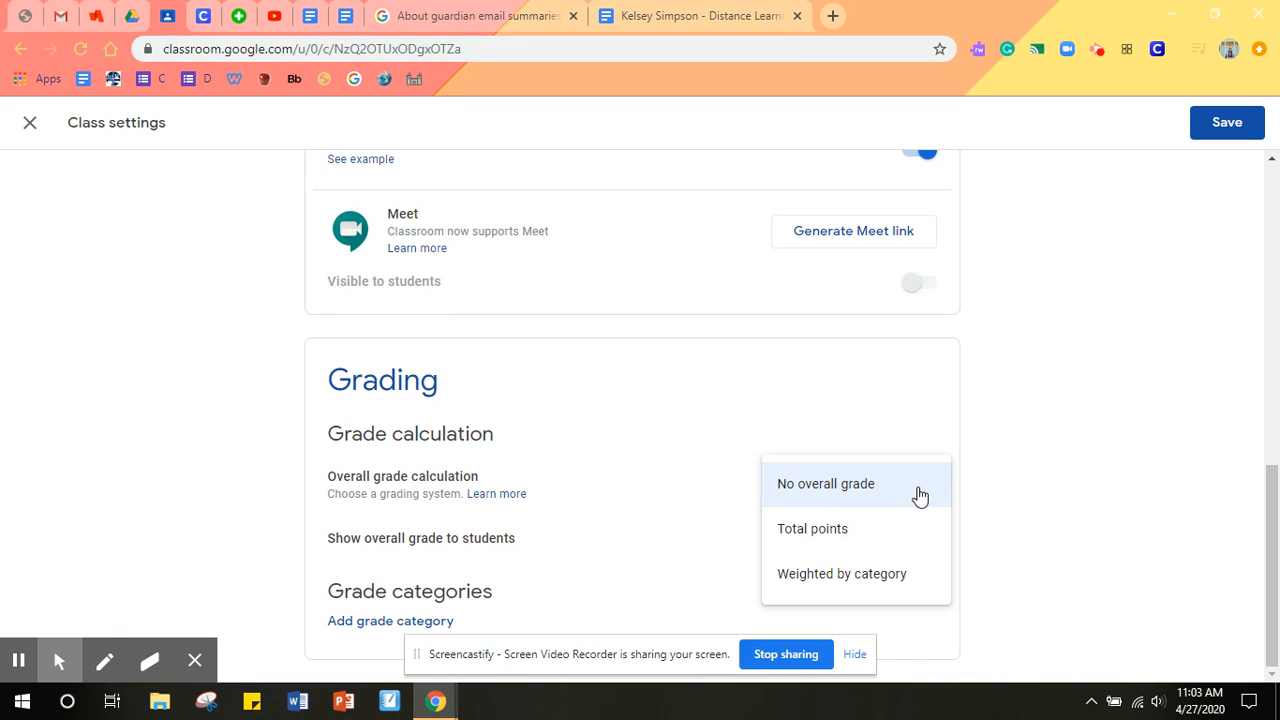
left_click(919, 490)
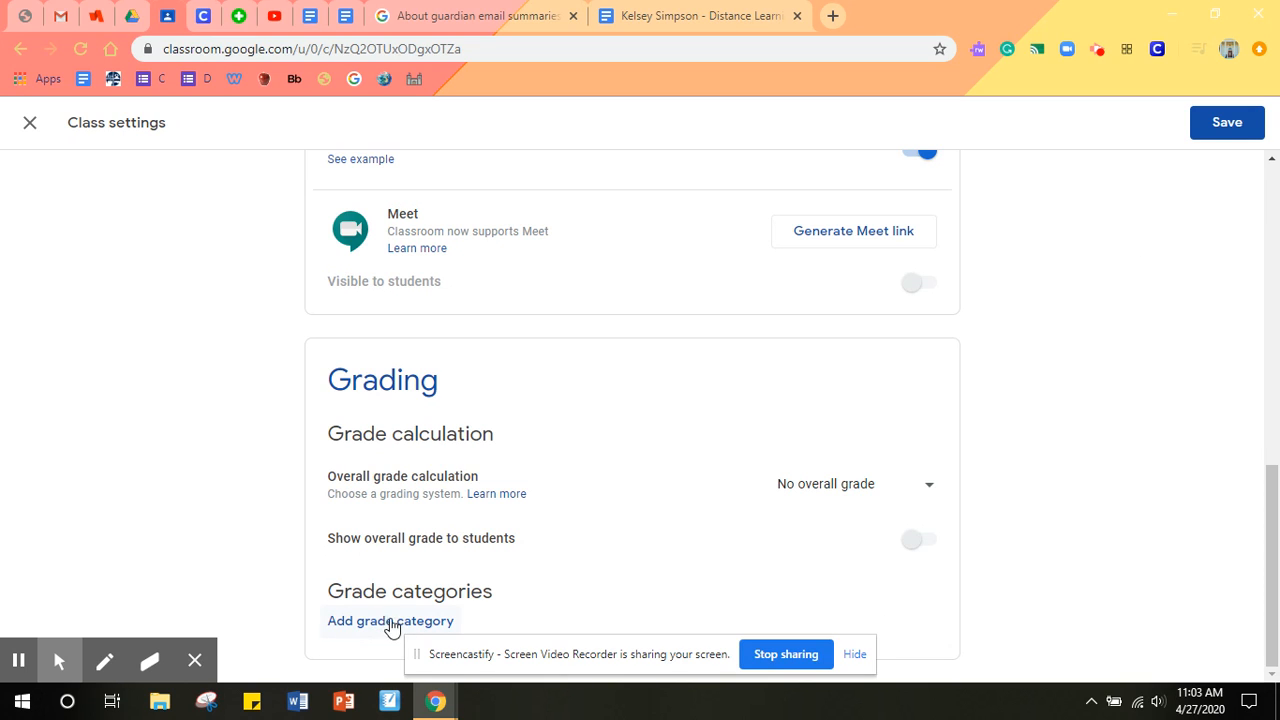
left_click(1226, 123)
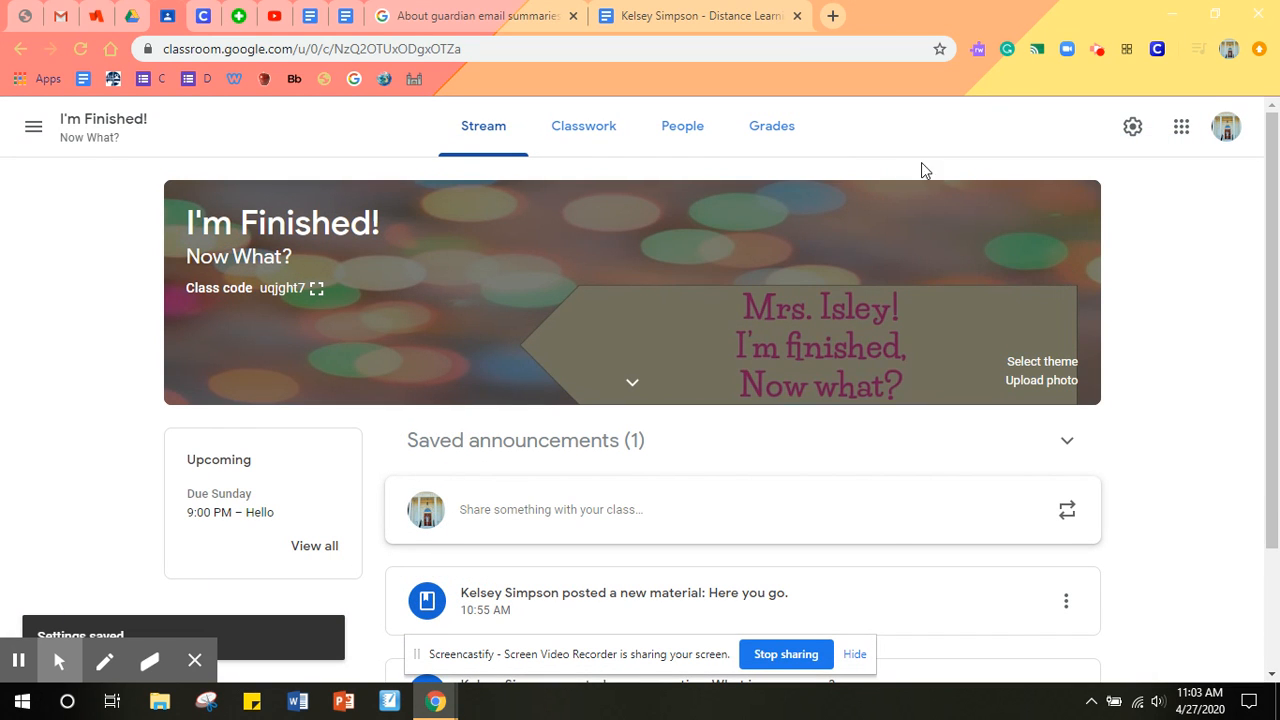
Switch to the Social Studies Block 1 class and open the first listed student's work page from its People list.
left_click(34, 127)
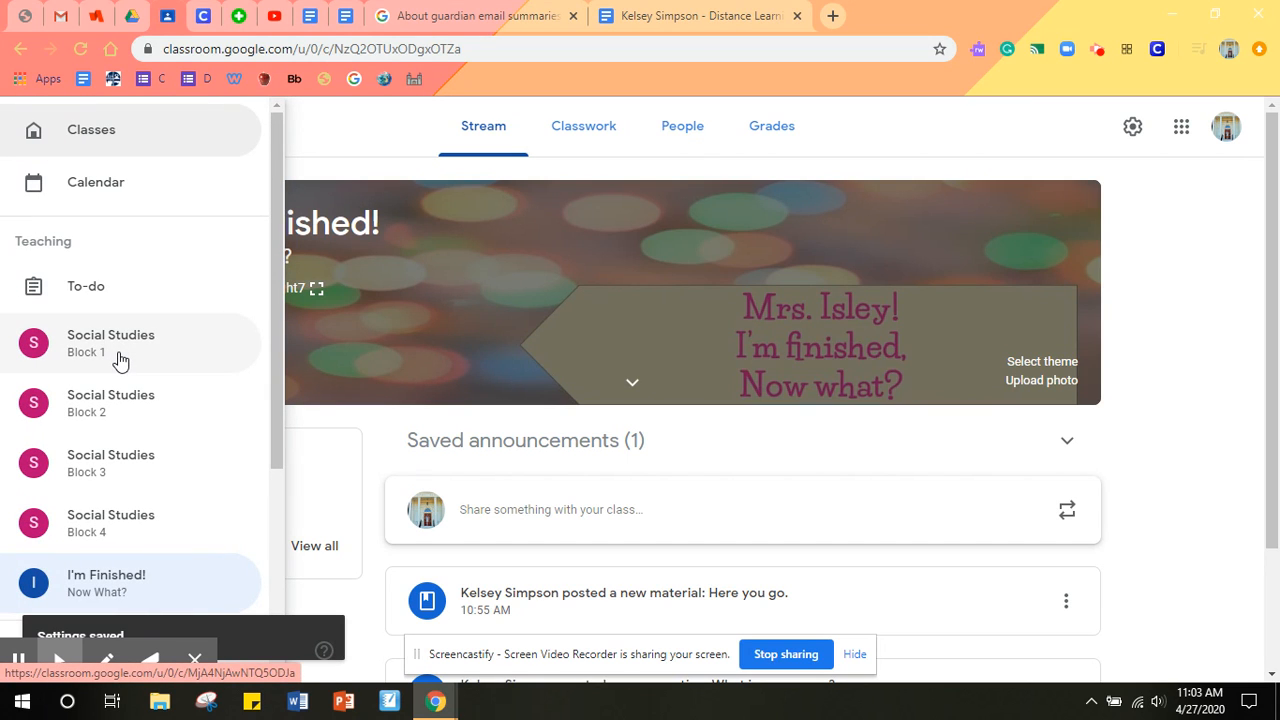
left_click(118, 358)
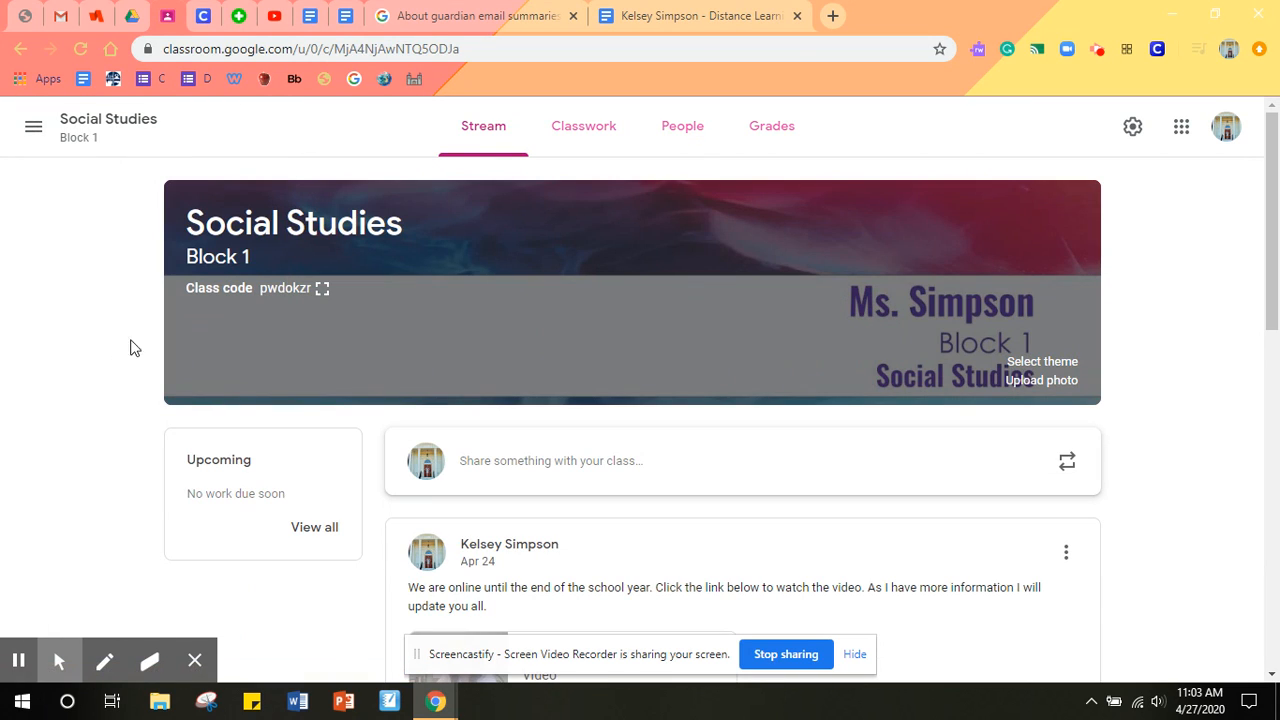
left_click(701, 137)
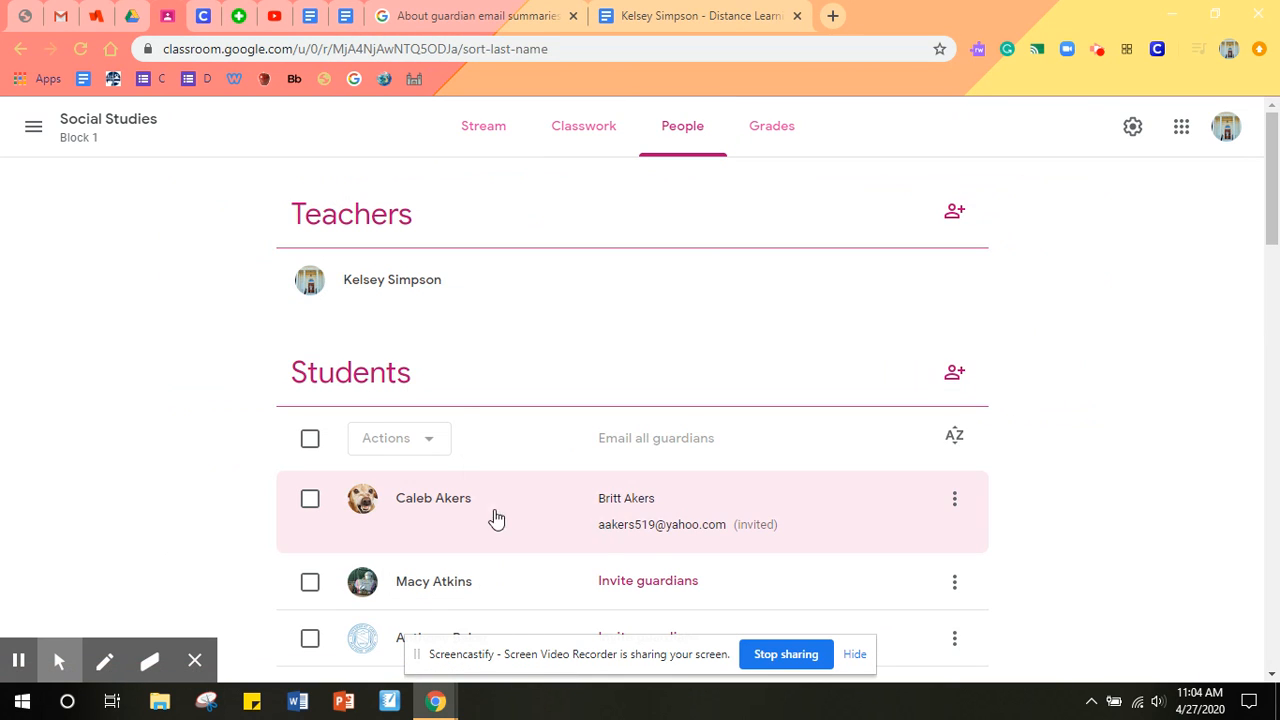
left_click(415, 505)
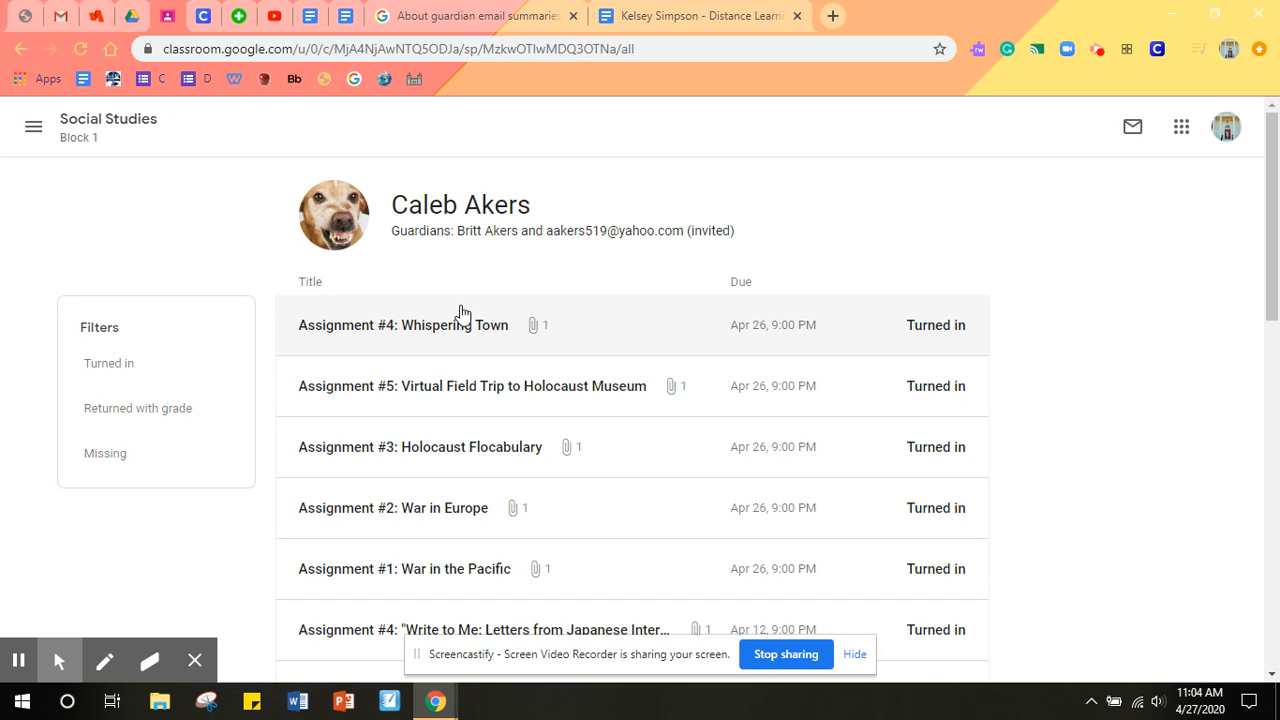
Open the student's attached document for Assignment #4: Whispering Town and read the answers to both questions.
left_click(608, 332)
left_click(556, 414)
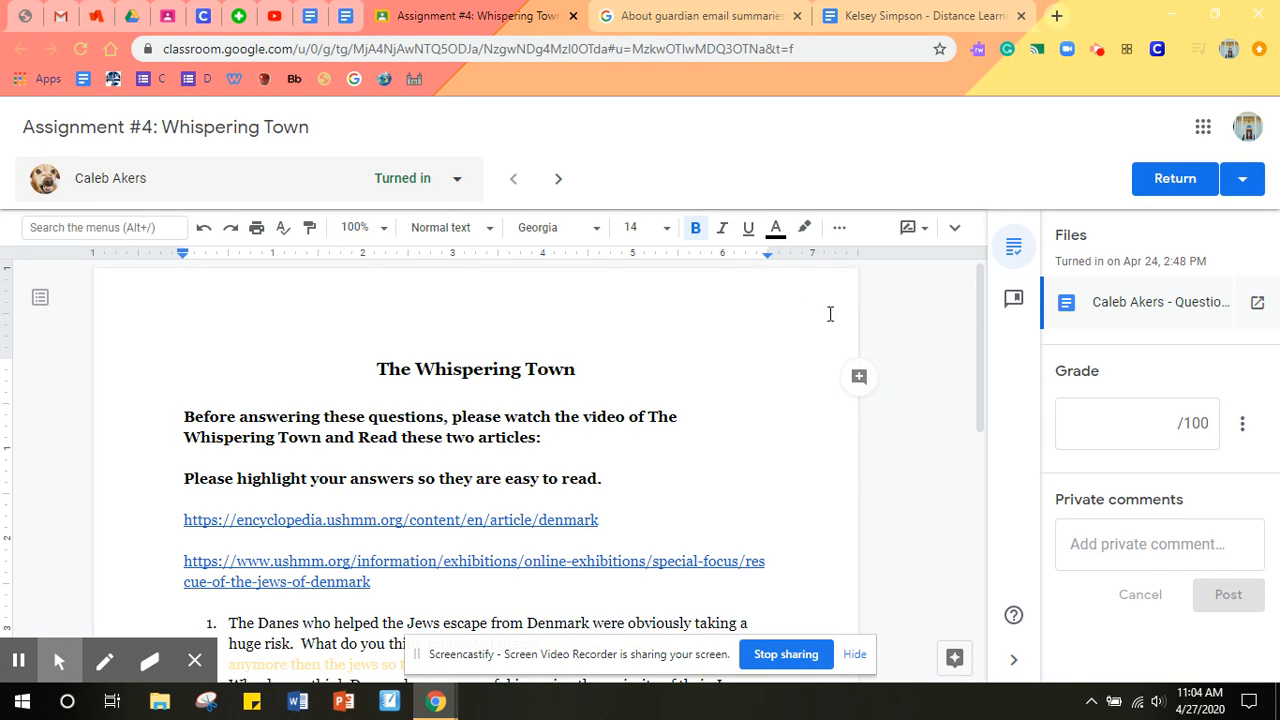
scroll(829, 329, "down", 3)
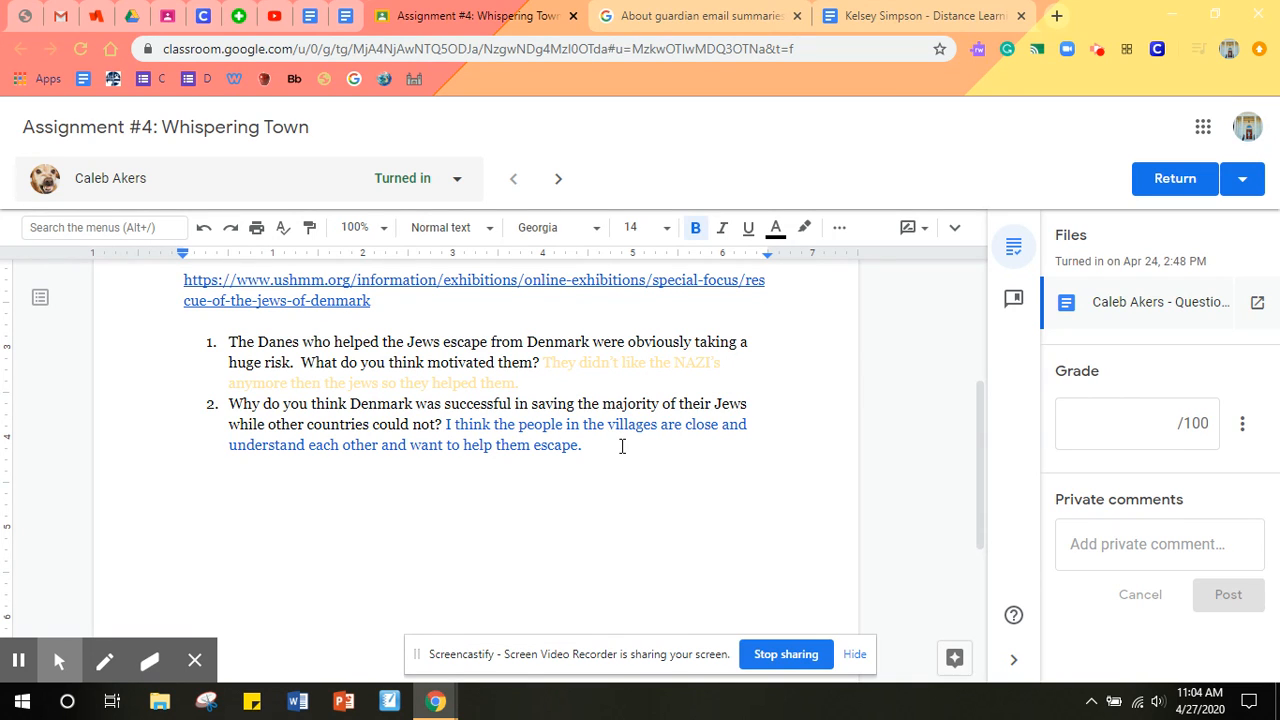
Open the comment bank and look through the actions available for the saved "timeline?" comment.
left_click(1010, 313)
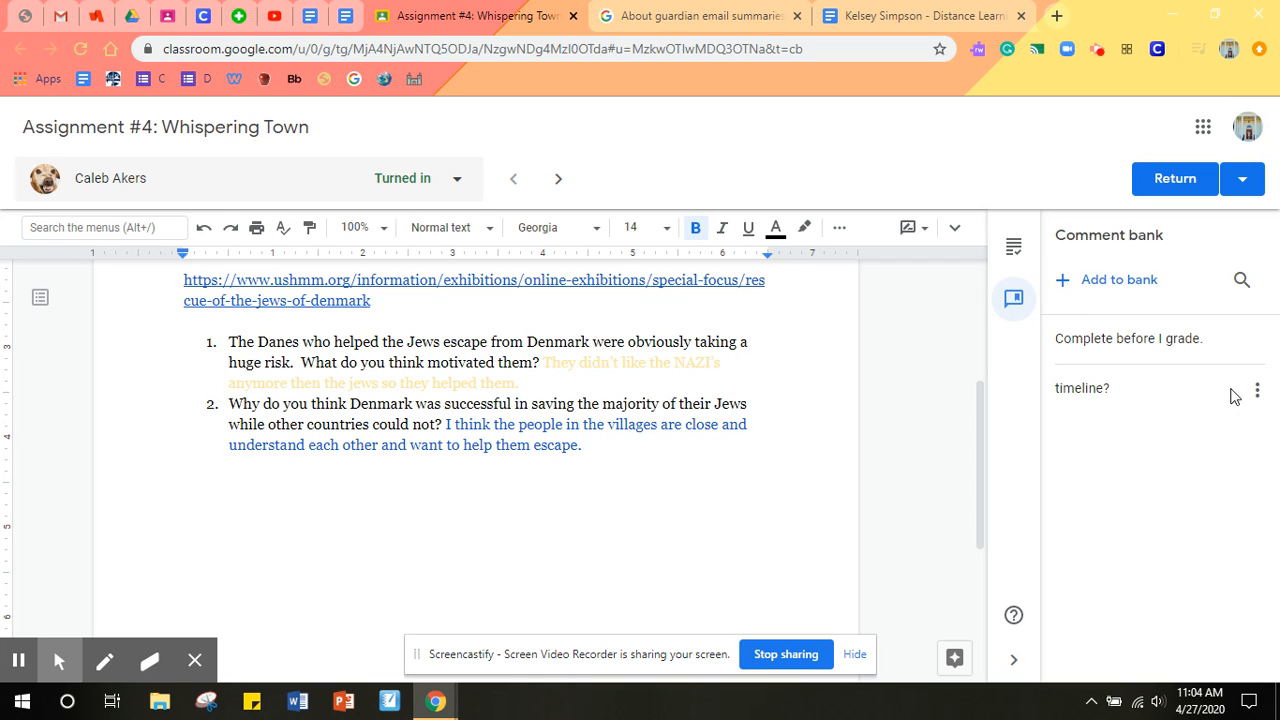
left_click(1257, 392)
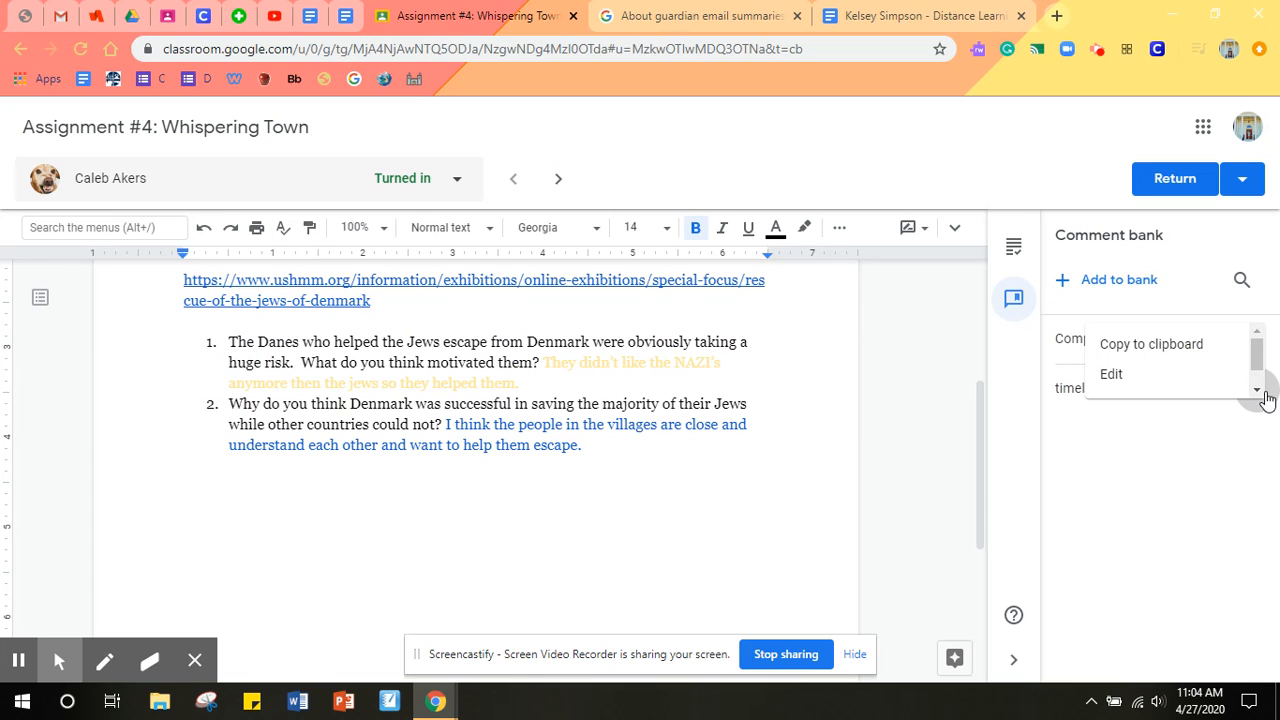
left_click(1258, 358)
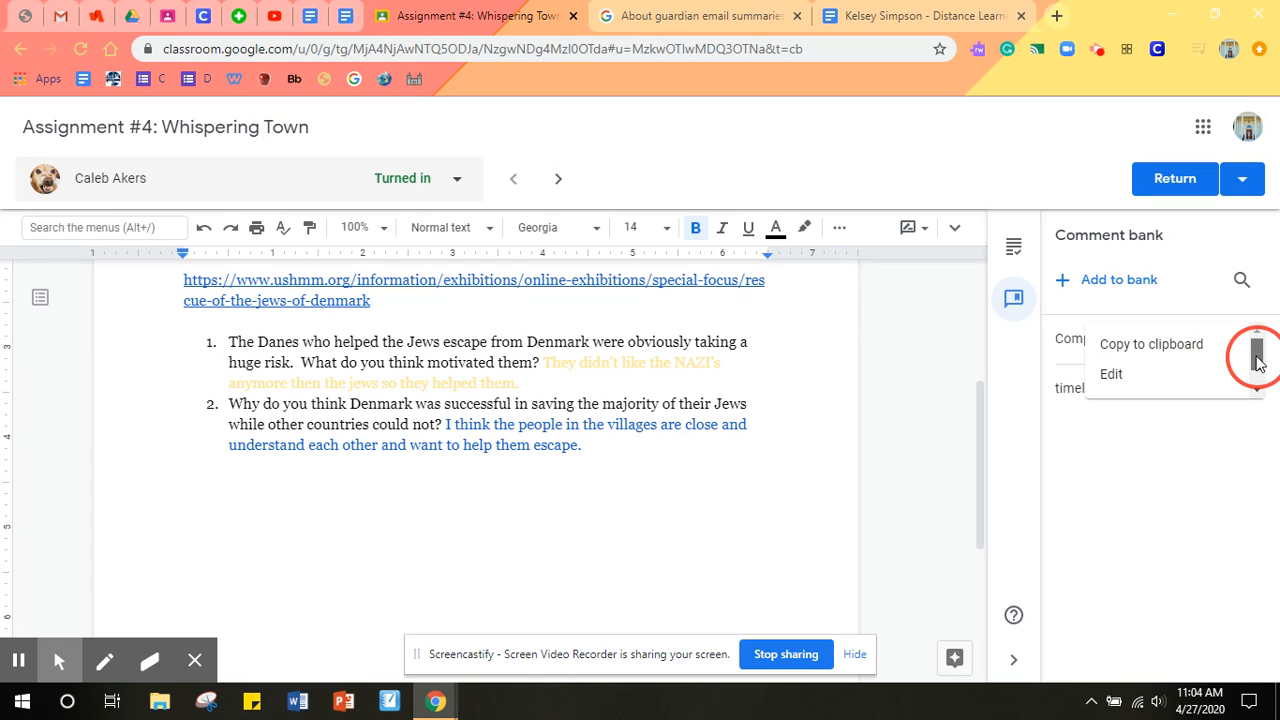
left_click_drag(1258, 362, 1259, 376)
left_click(1228, 452)
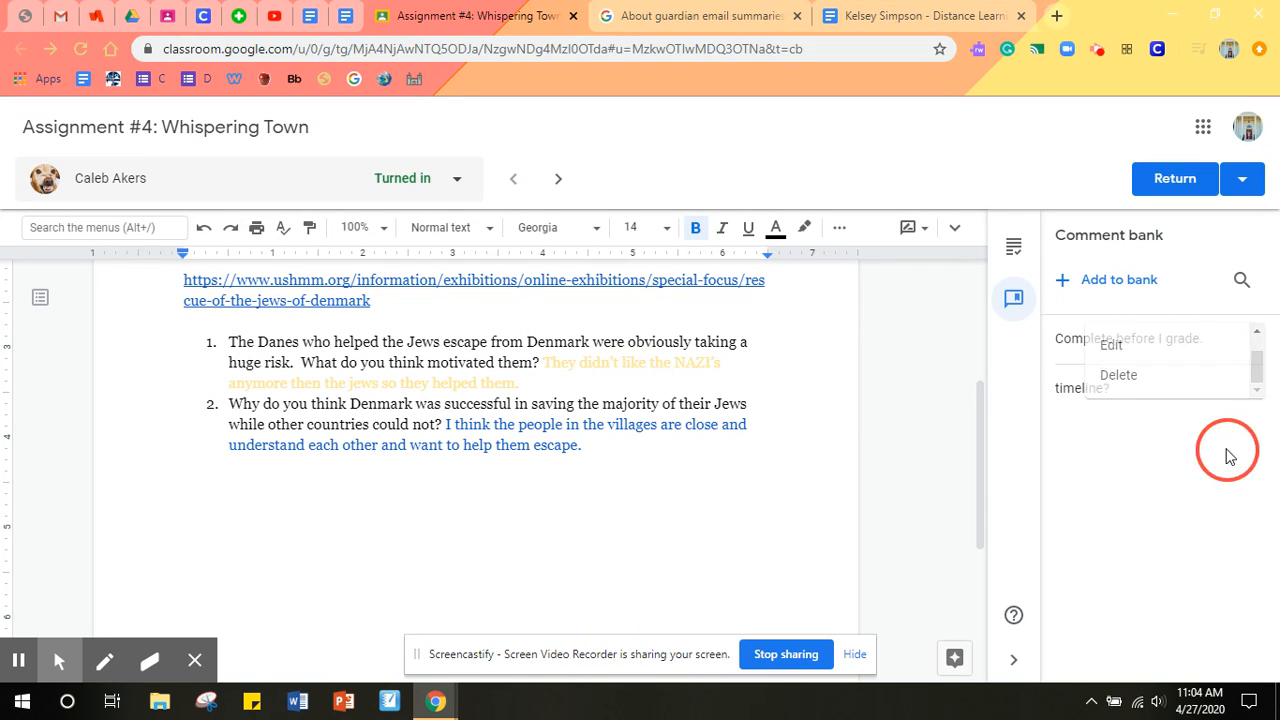
Add the comment "Try again." to the comment bank.
left_click(1090, 282)
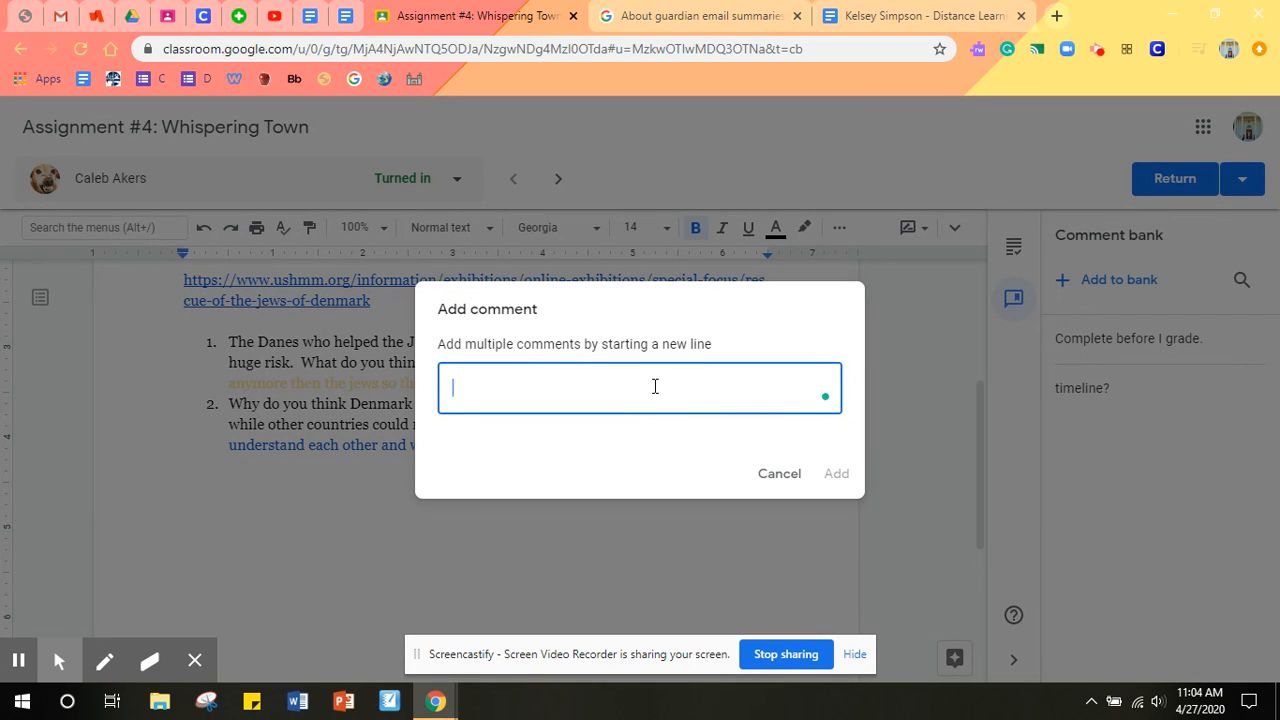
type("w")
key("BackSpace")
type("Try again.")
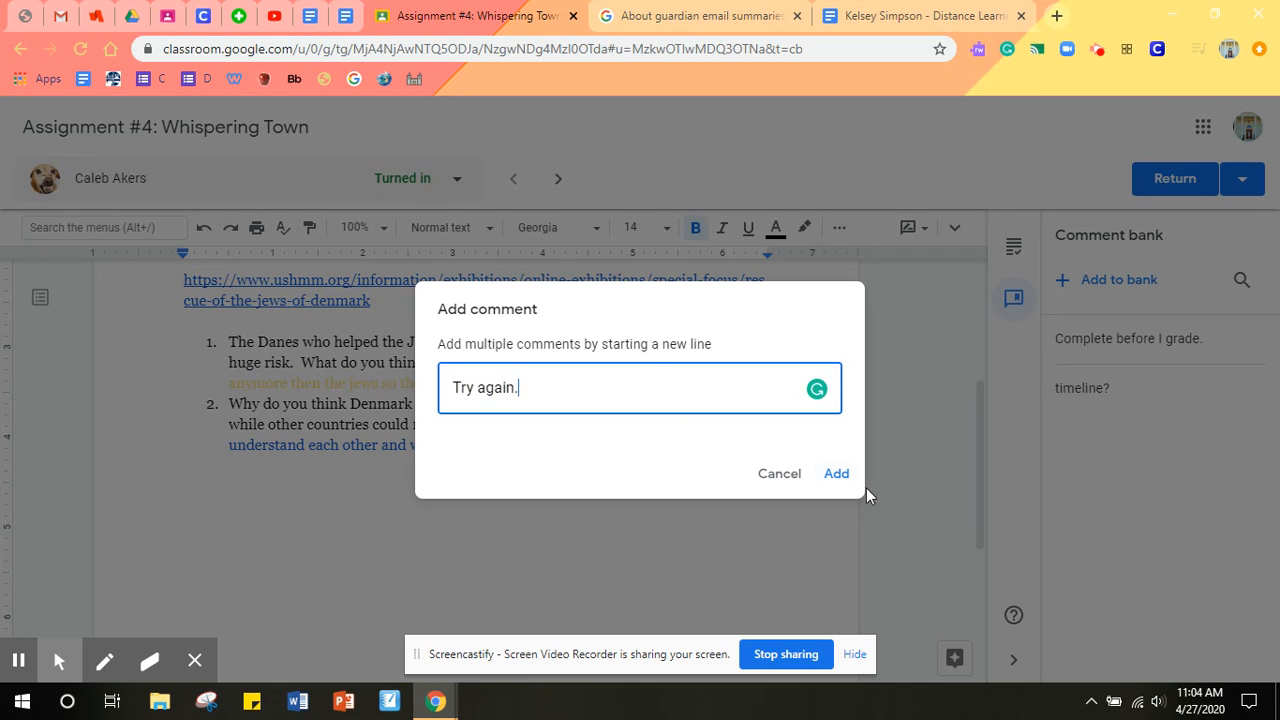
left_click(840, 475)
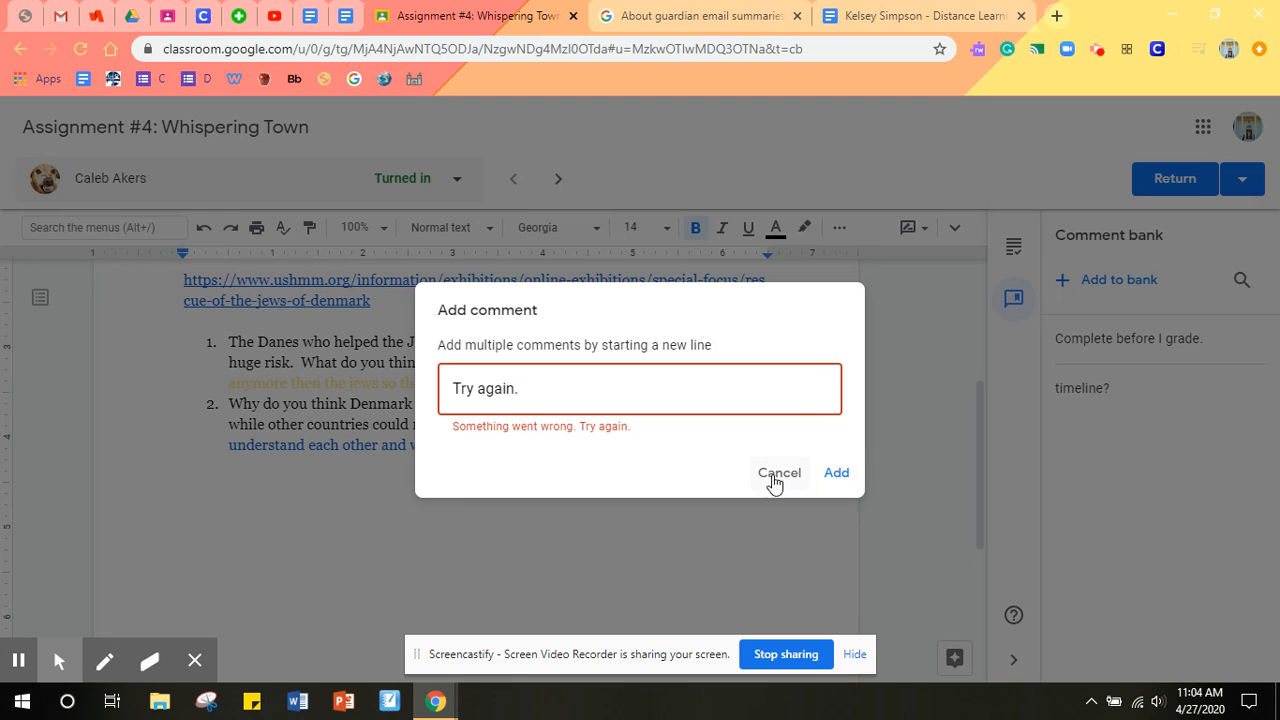
left_click(838, 478)
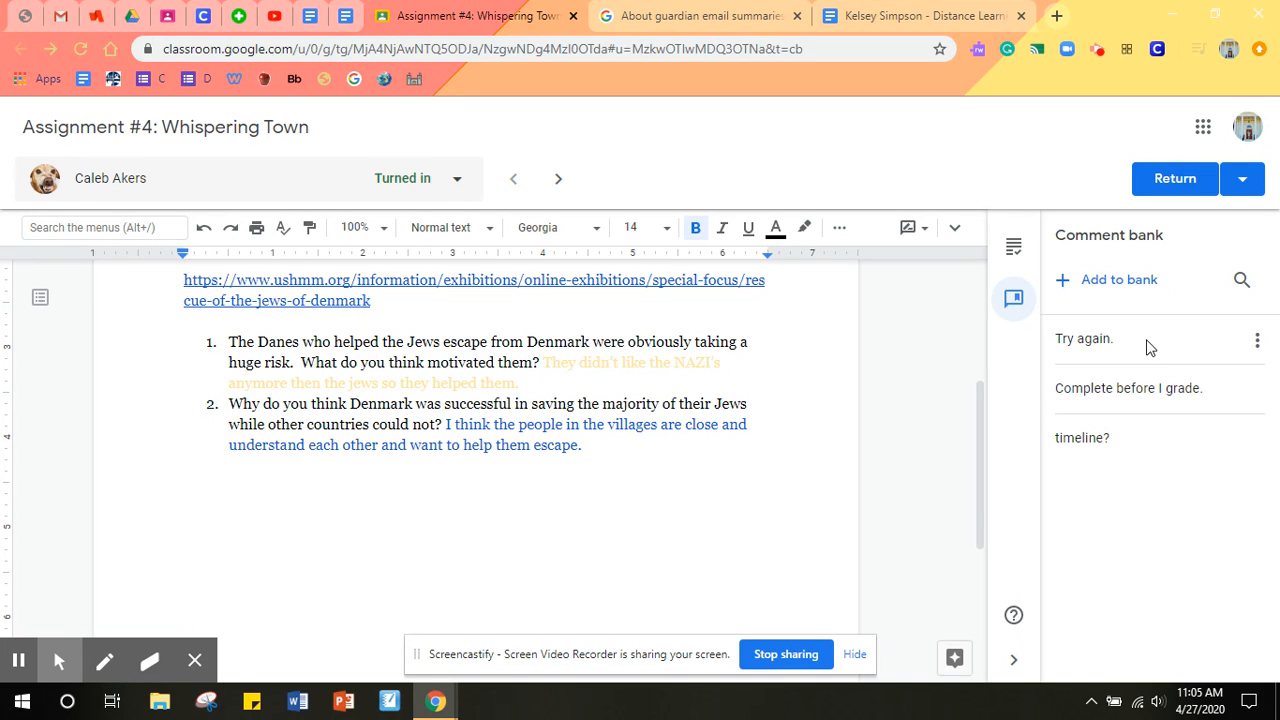
Copy "Try again." from the comment bank, paste it into a new comment on the answer to question 1, and discard the comment.
left_click(1256, 341)
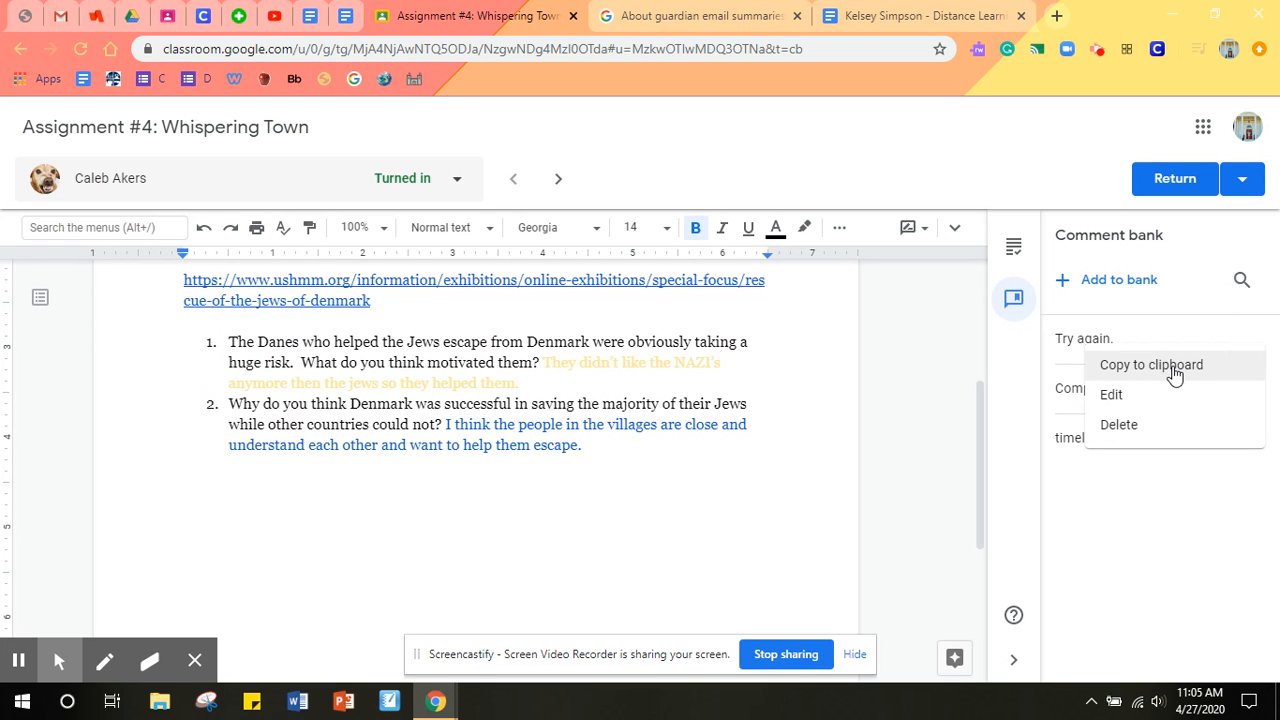
left_click(1174, 370)
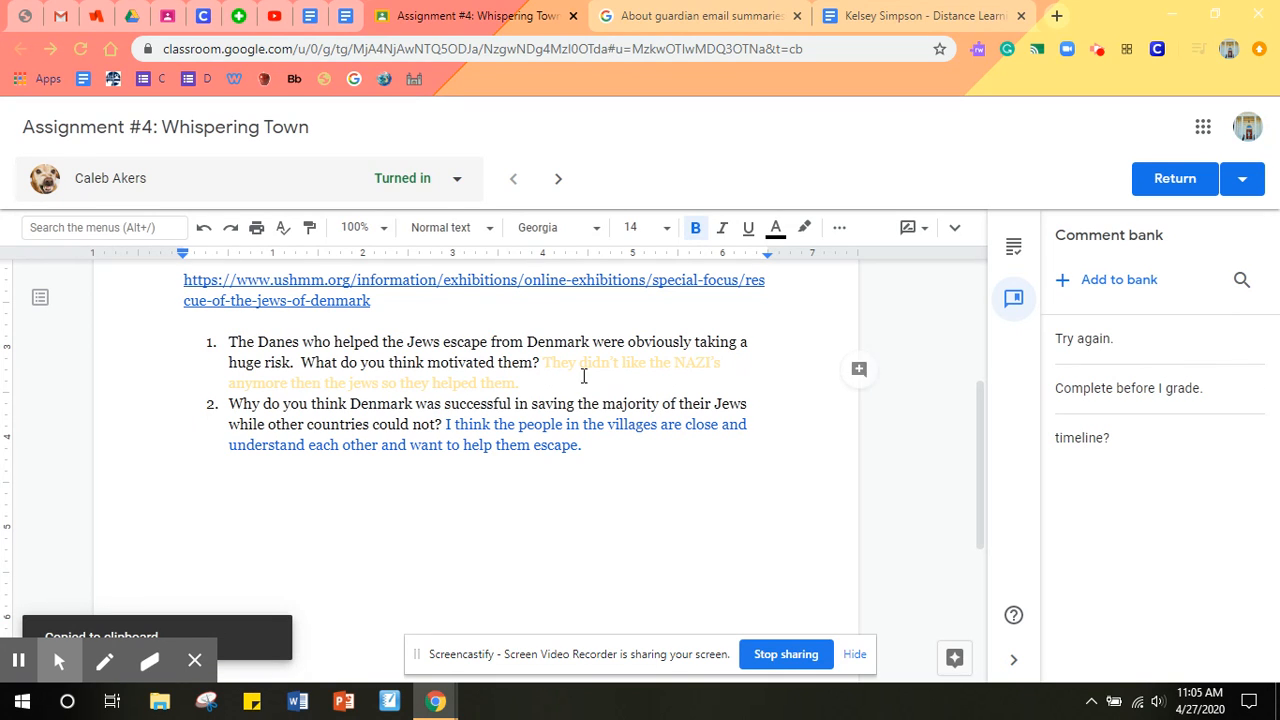
left_click_drag(543, 362, 565, 384)
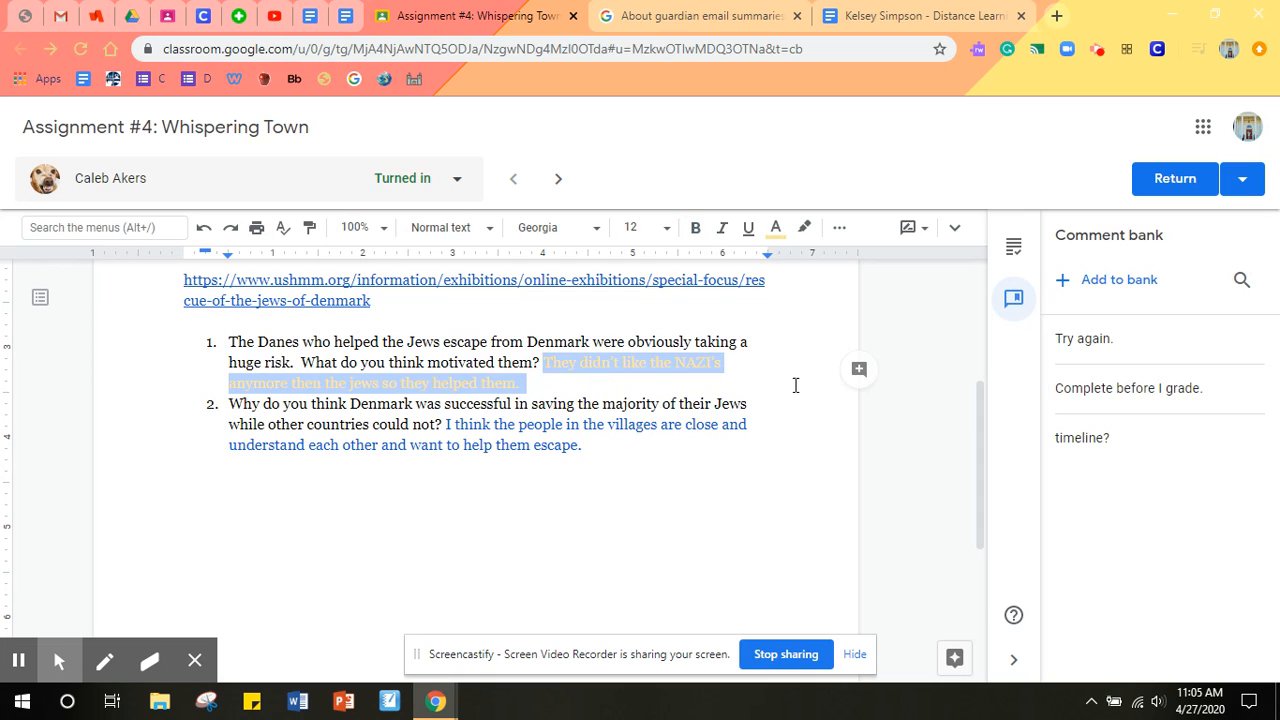
left_click(858, 372)
right_click(867, 443)
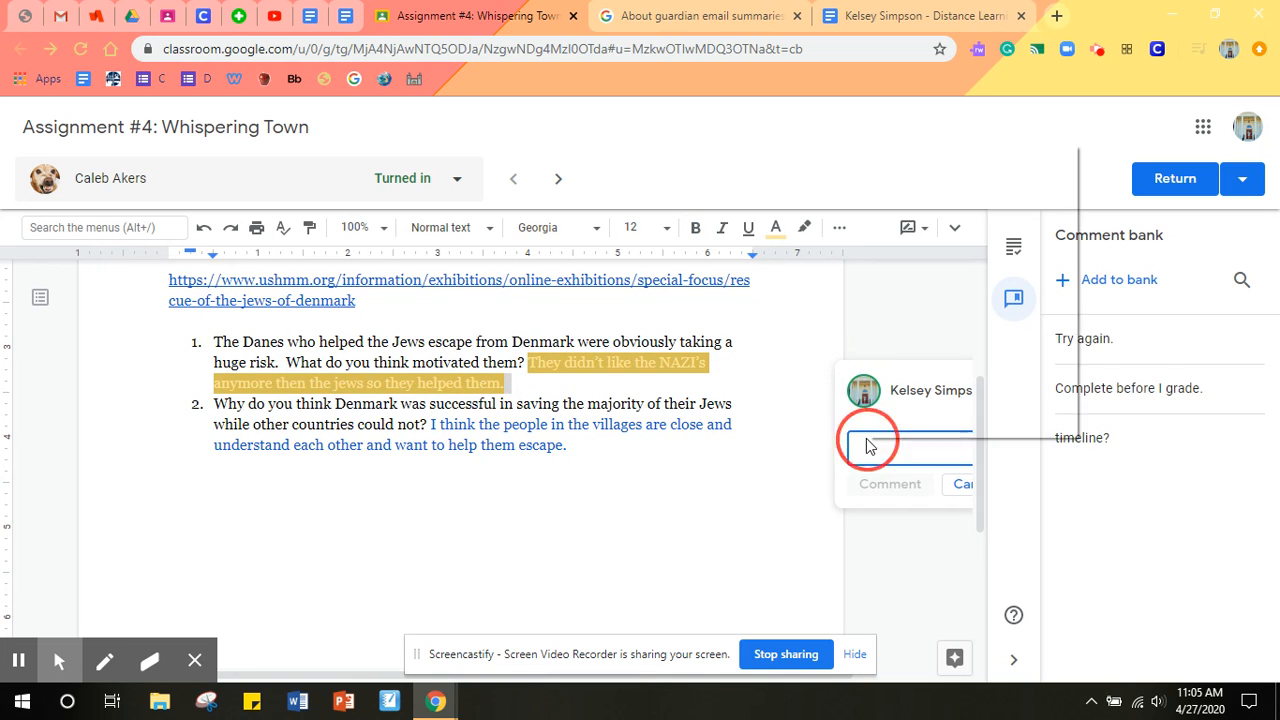
left_click(932, 313)
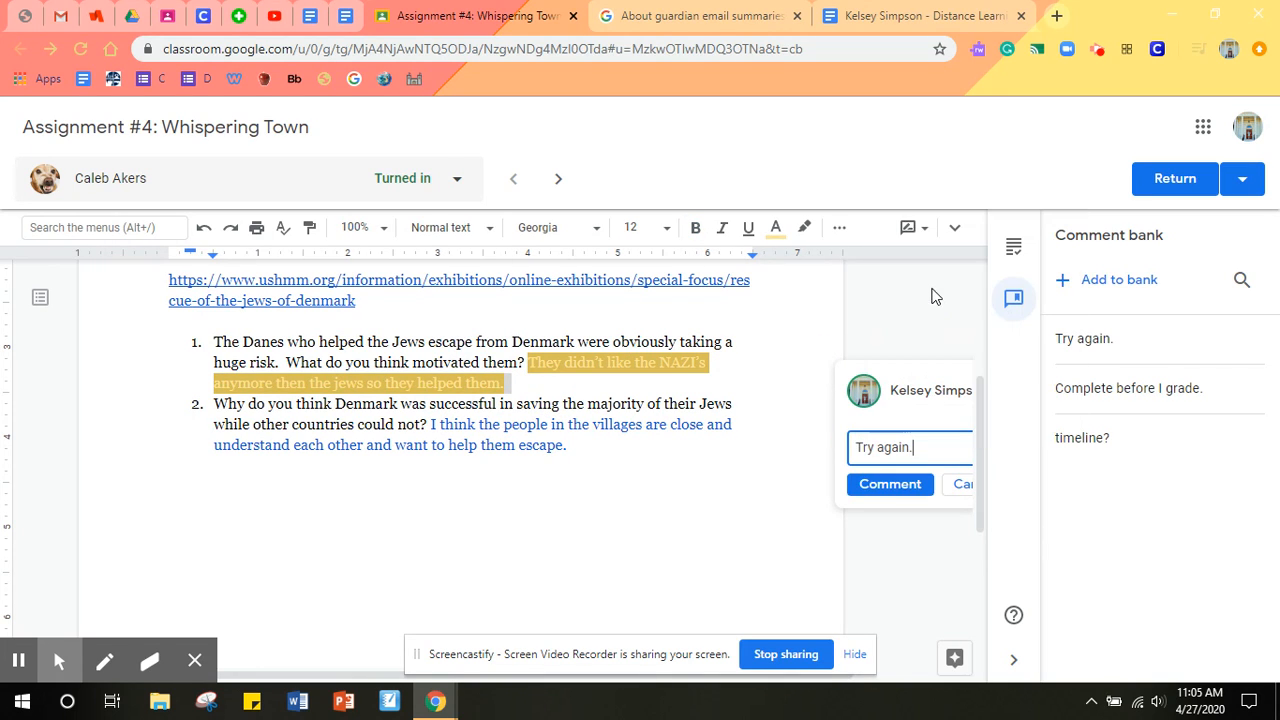
left_click(962, 484)
left_click(759, 418)
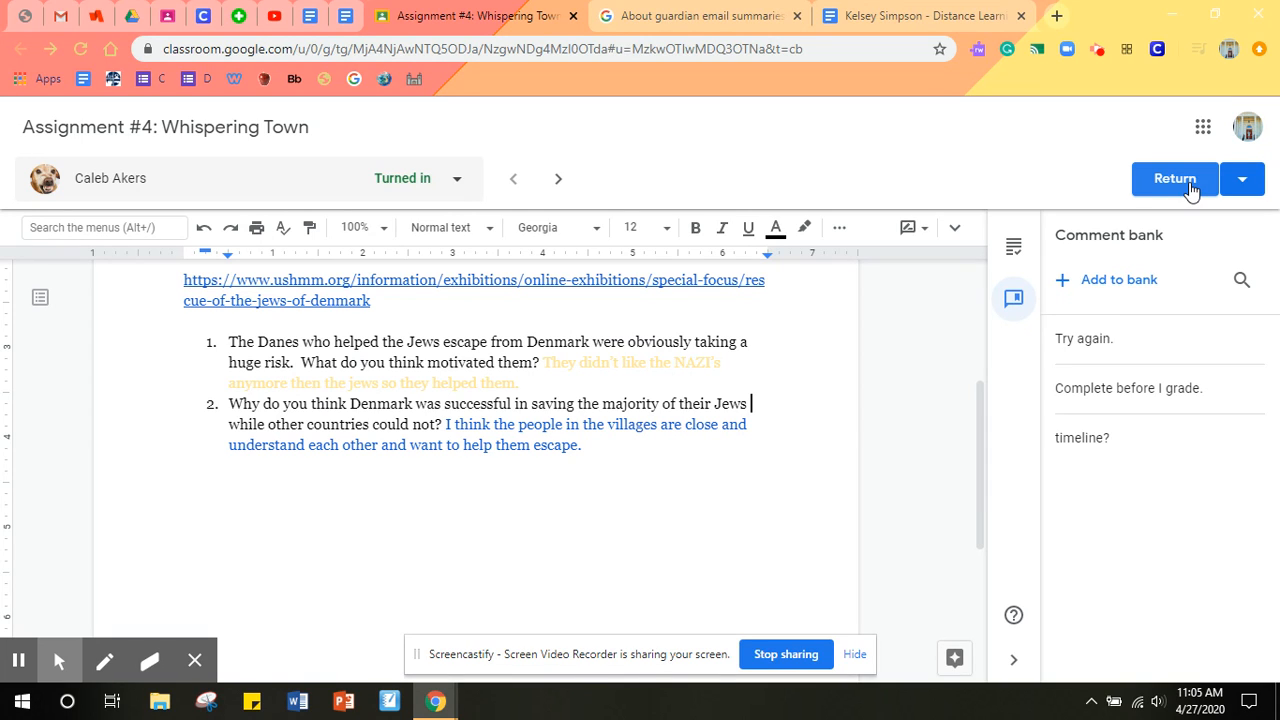
Enter a draft grade of 100 for the Whispering Town submission and clear it again.
left_click(1018, 252)
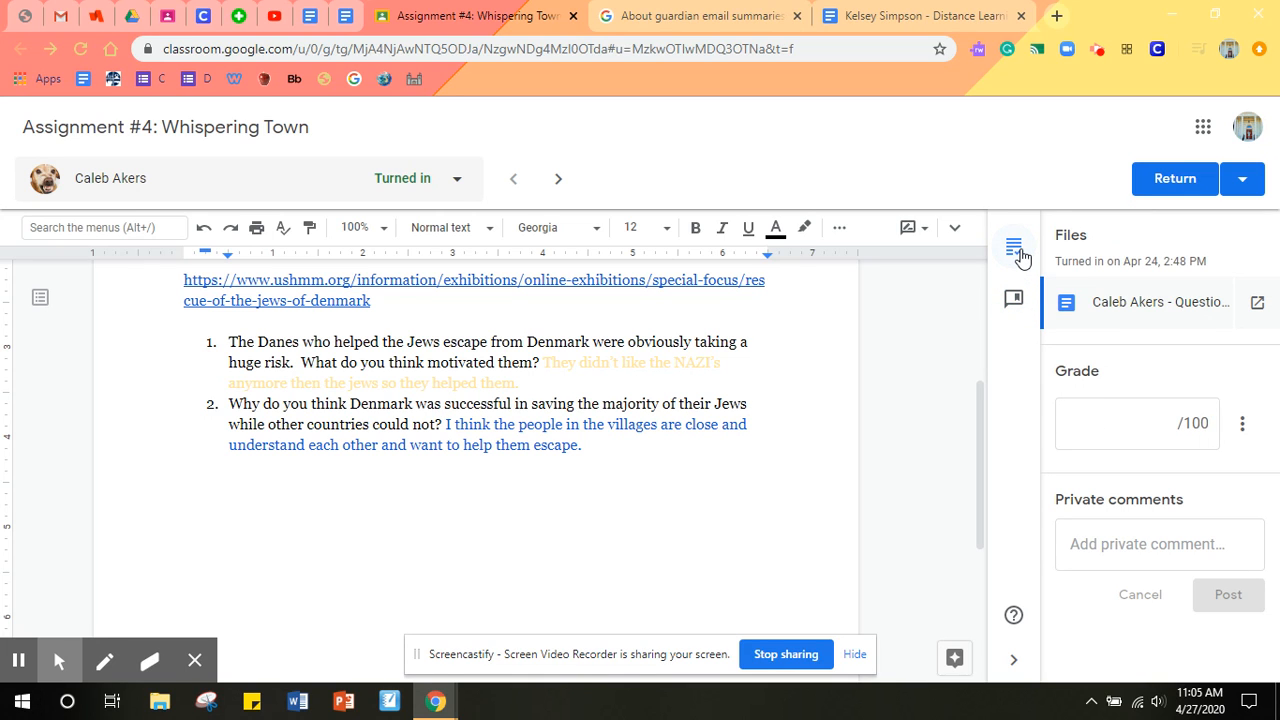
left_click(1161, 418)
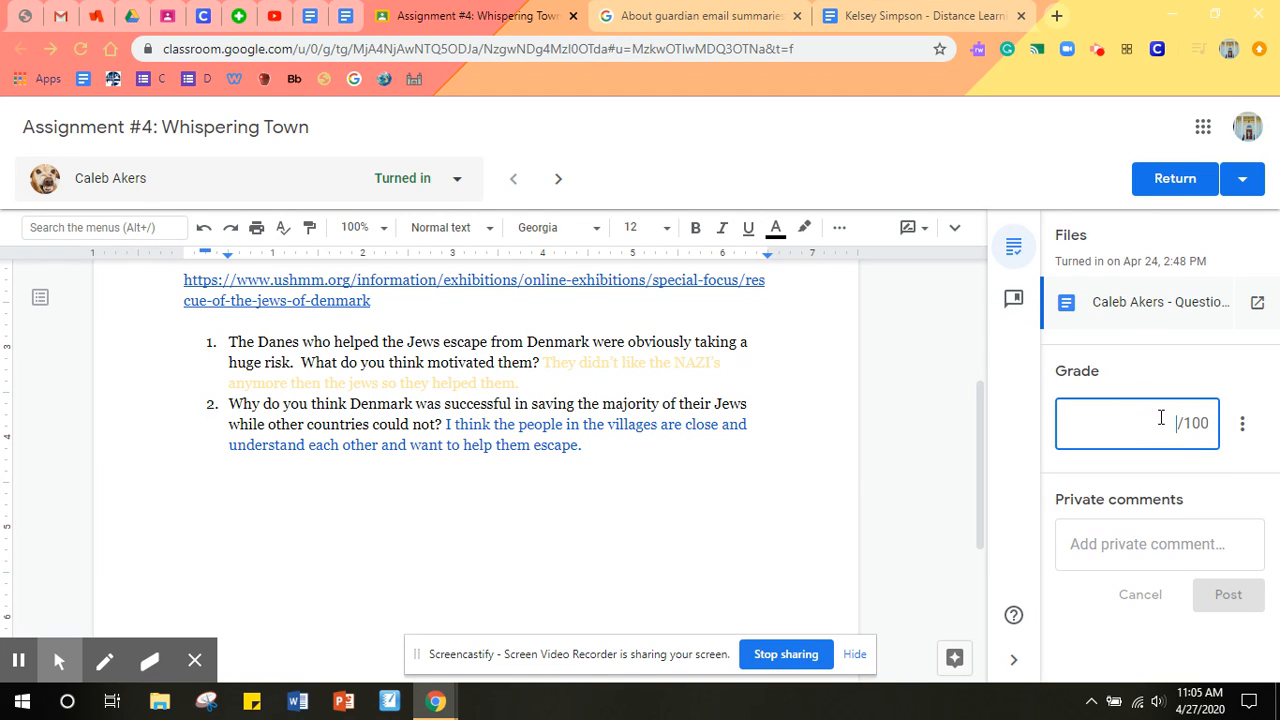
type("100")
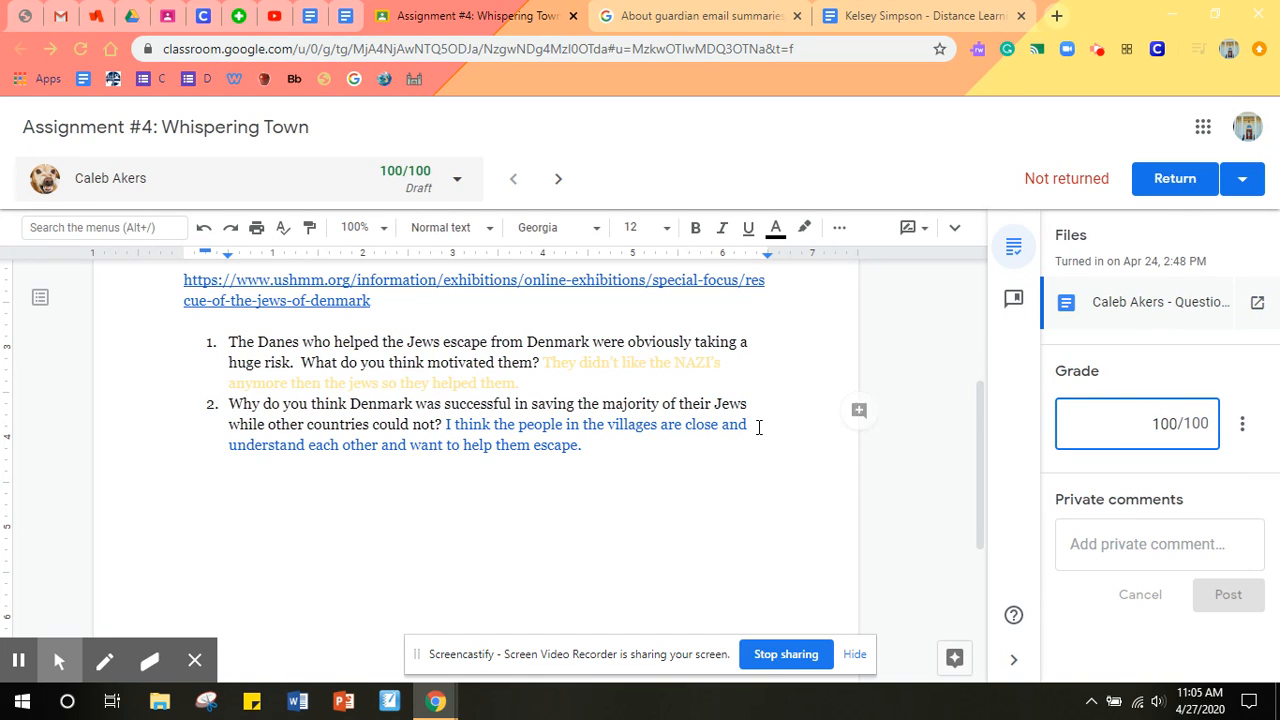
key("BackSpace")
key("BackSpace")
key("BackSpace")
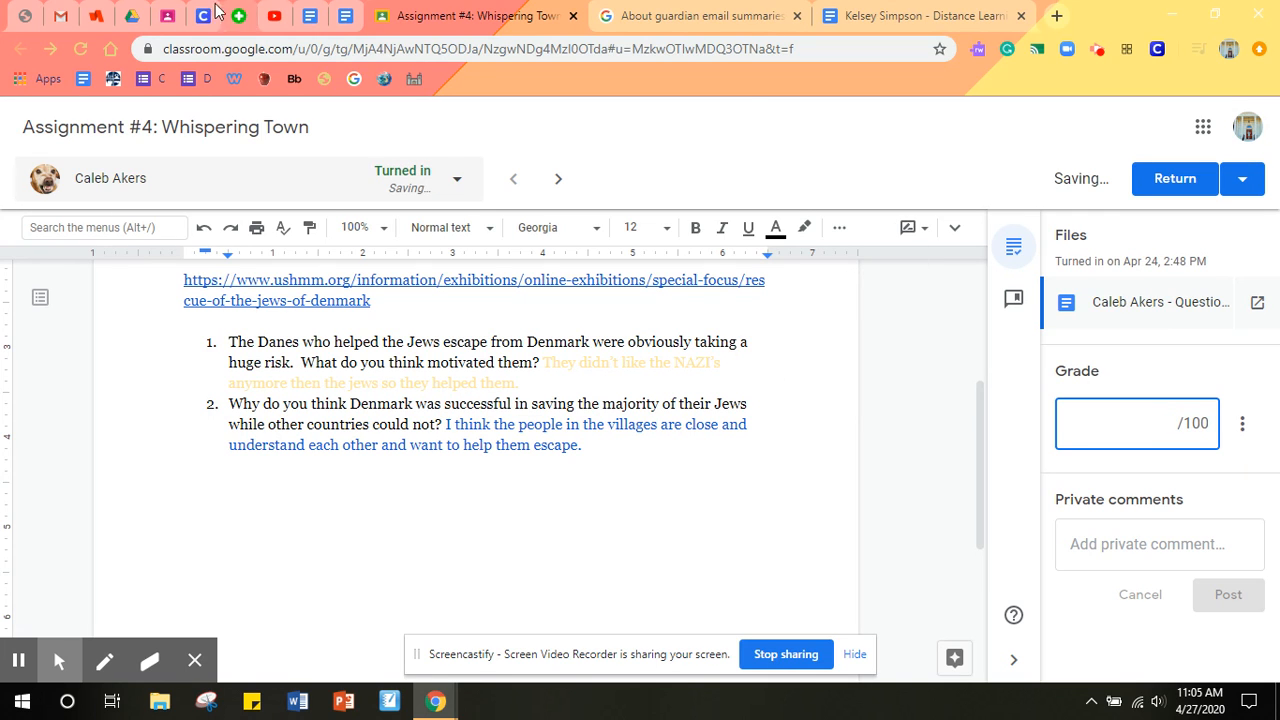
Go back to the student's work page in the Social Studies class and return to the Classes overview.
left_click(168, 16)
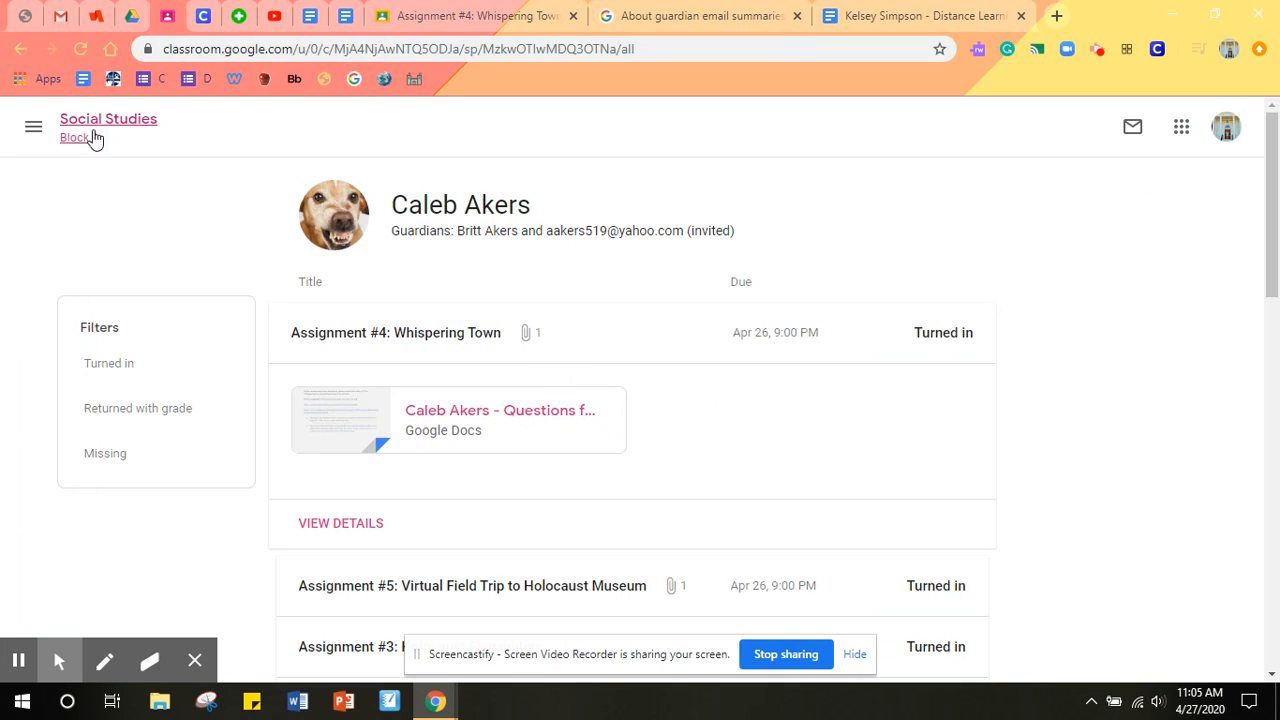
left_click(33, 127)
left_click(32, 131)
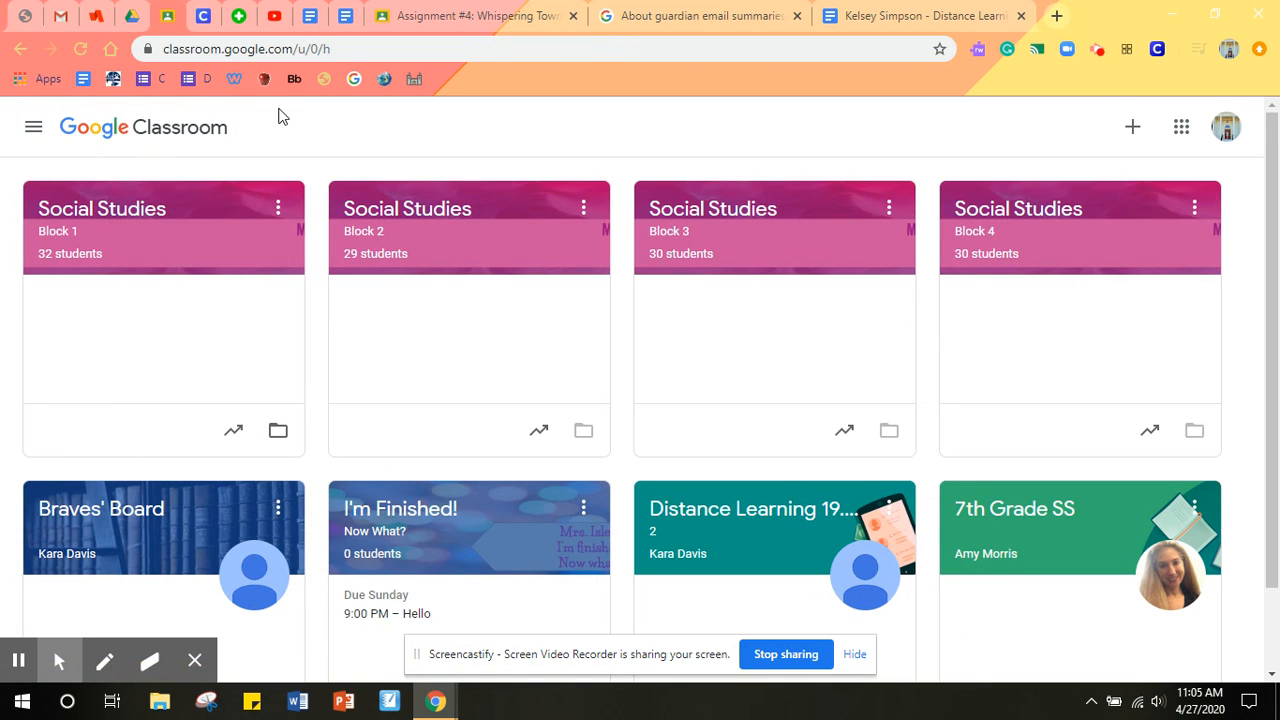